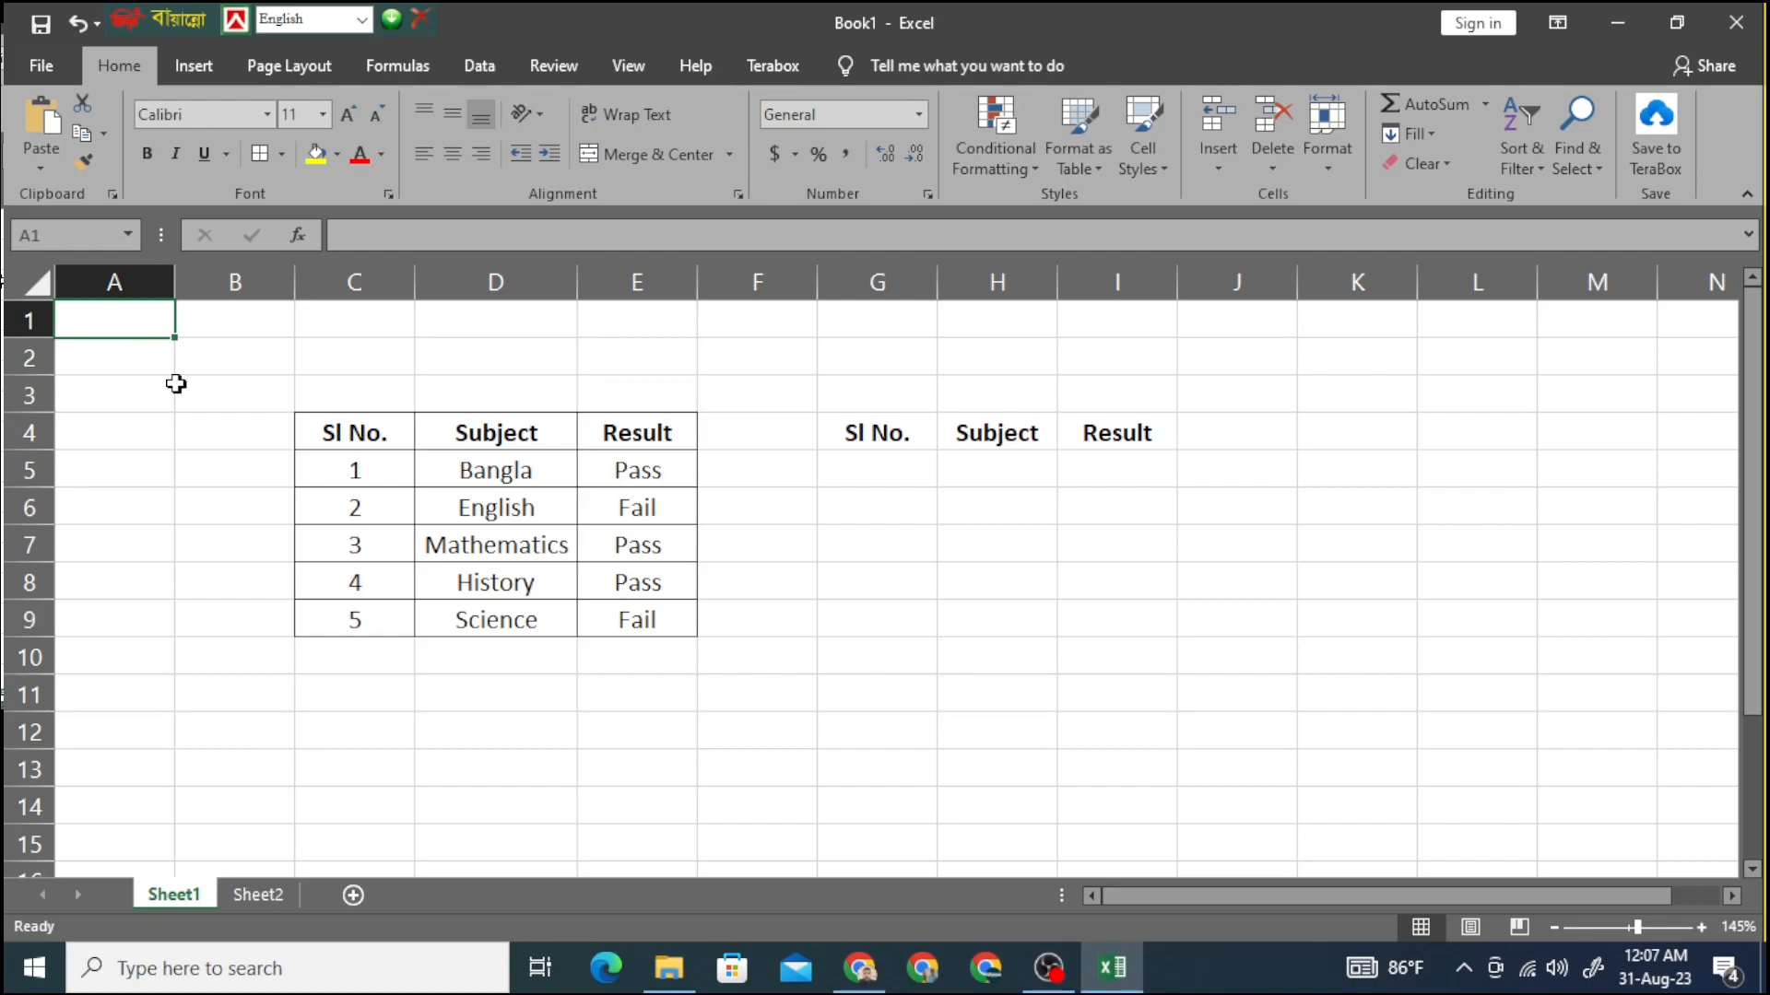
- Examine the subject drop-down list in the first table's Subject column, checking cells D5 and D9
click(502, 479)
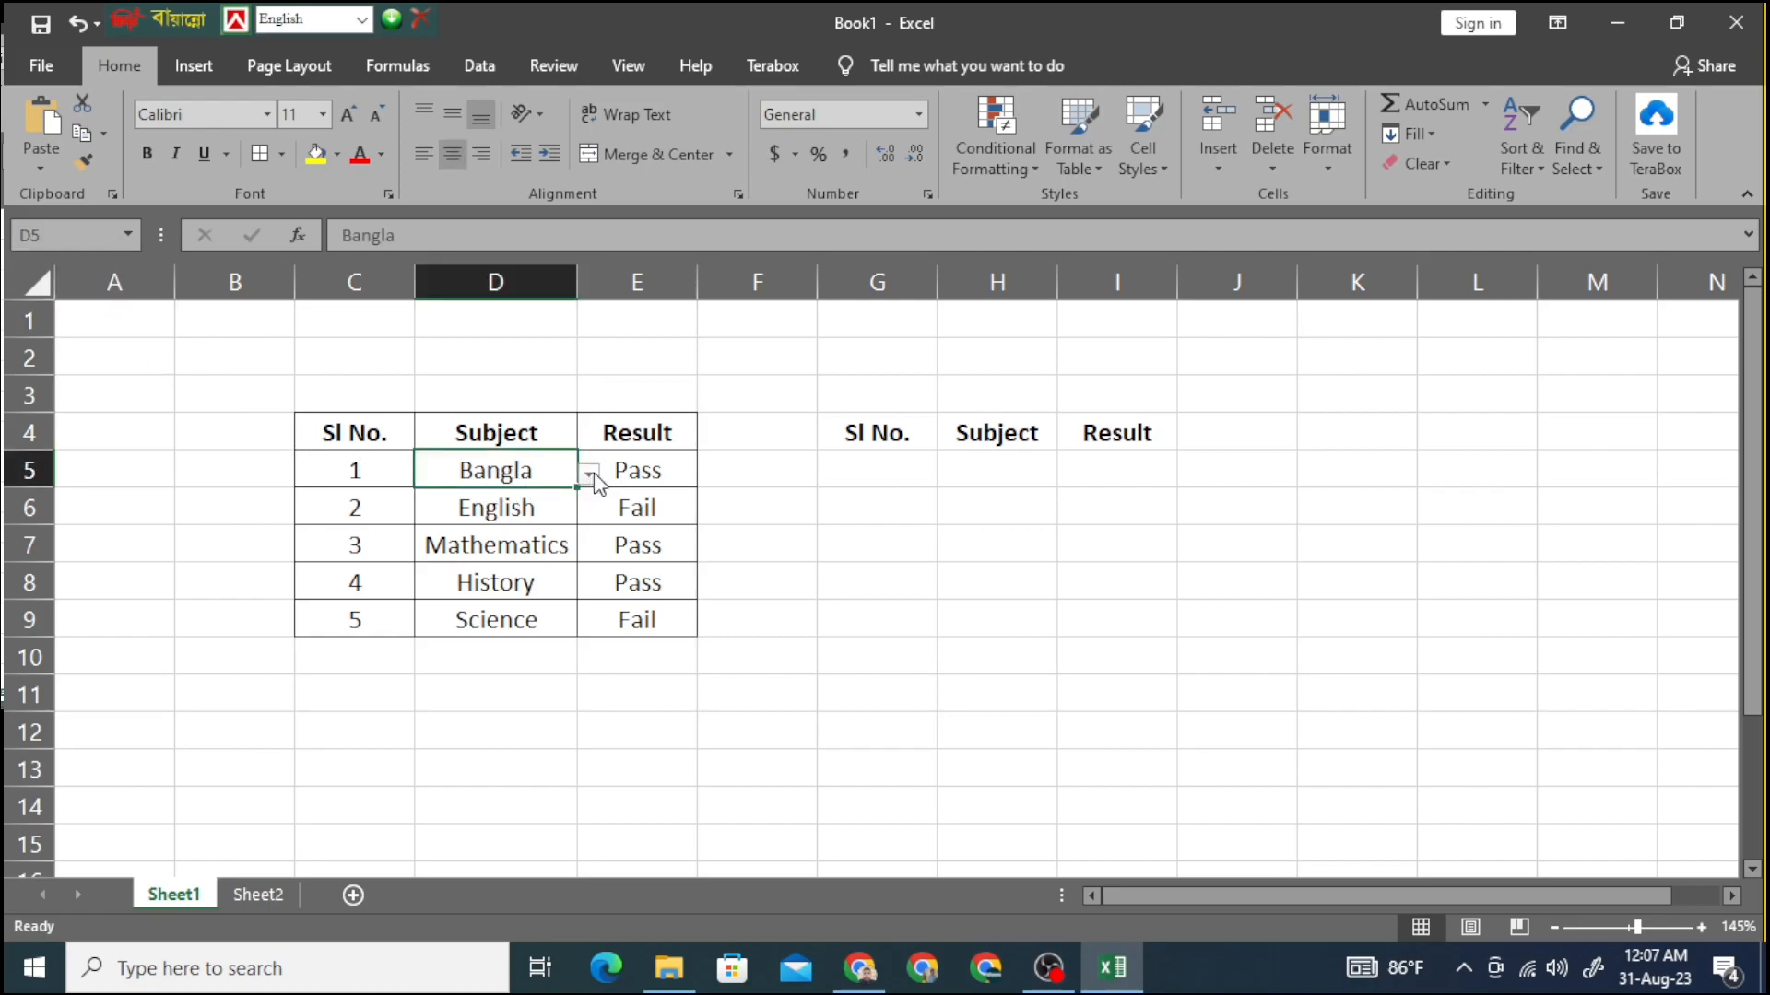
click(588, 474)
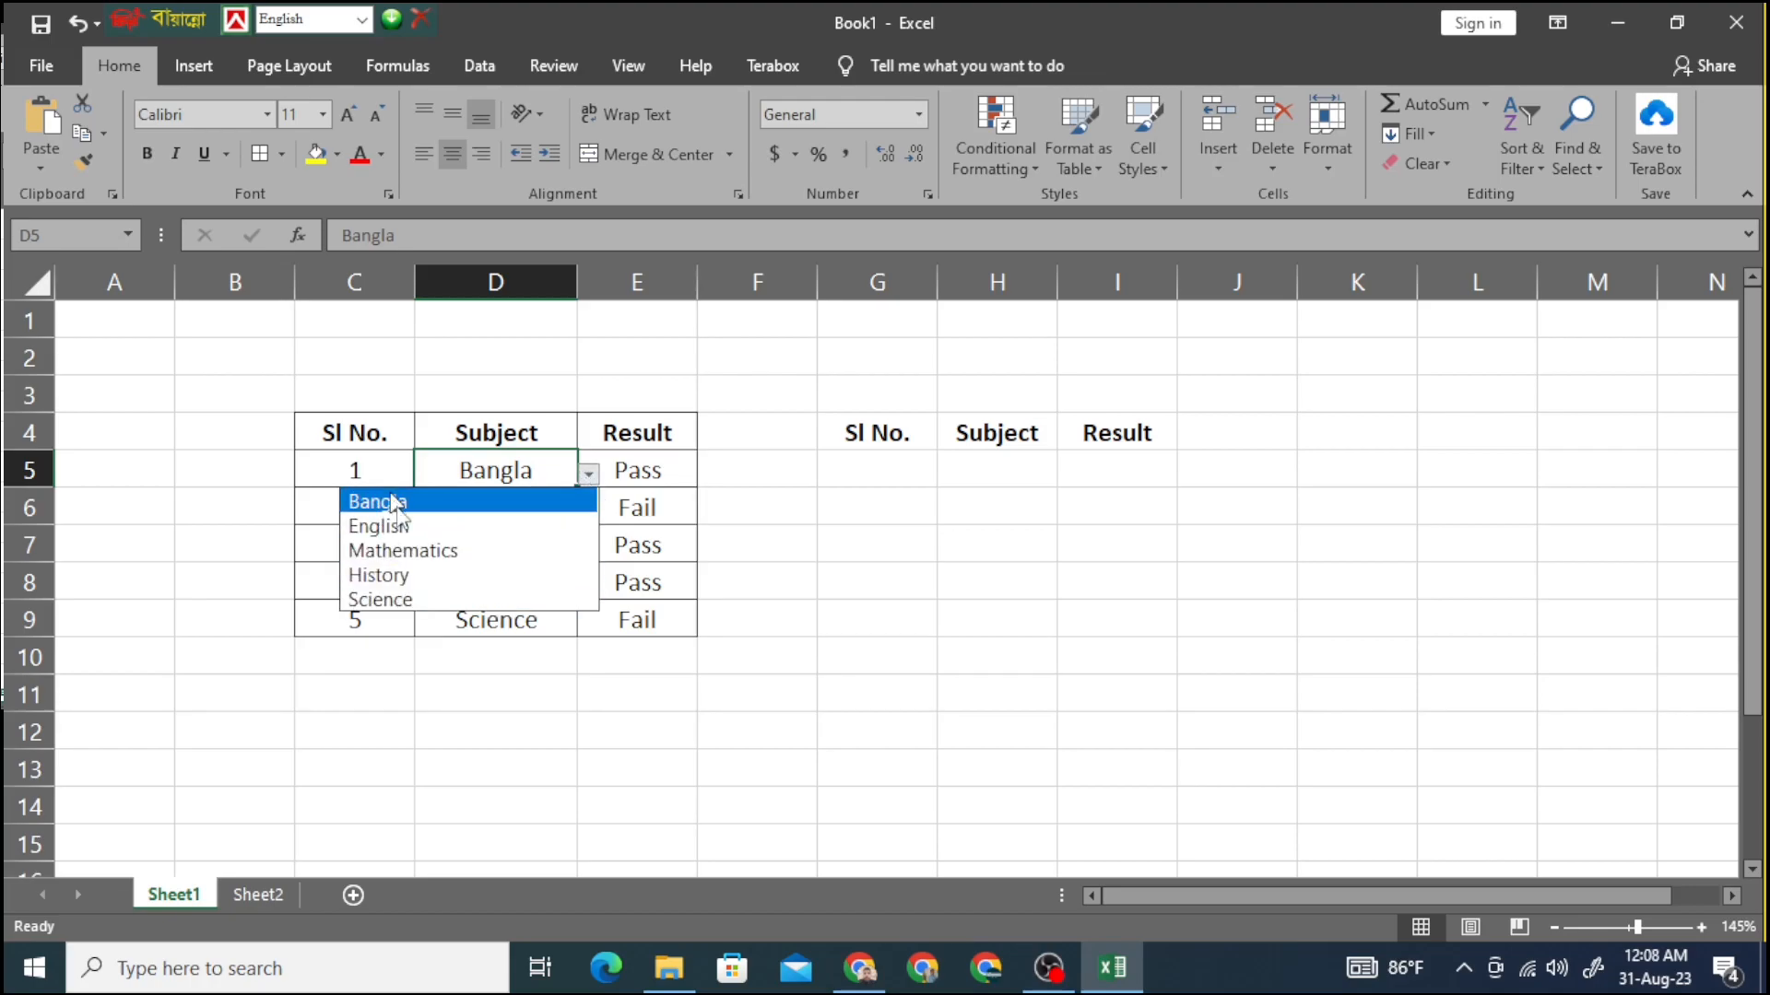
click(470, 629)
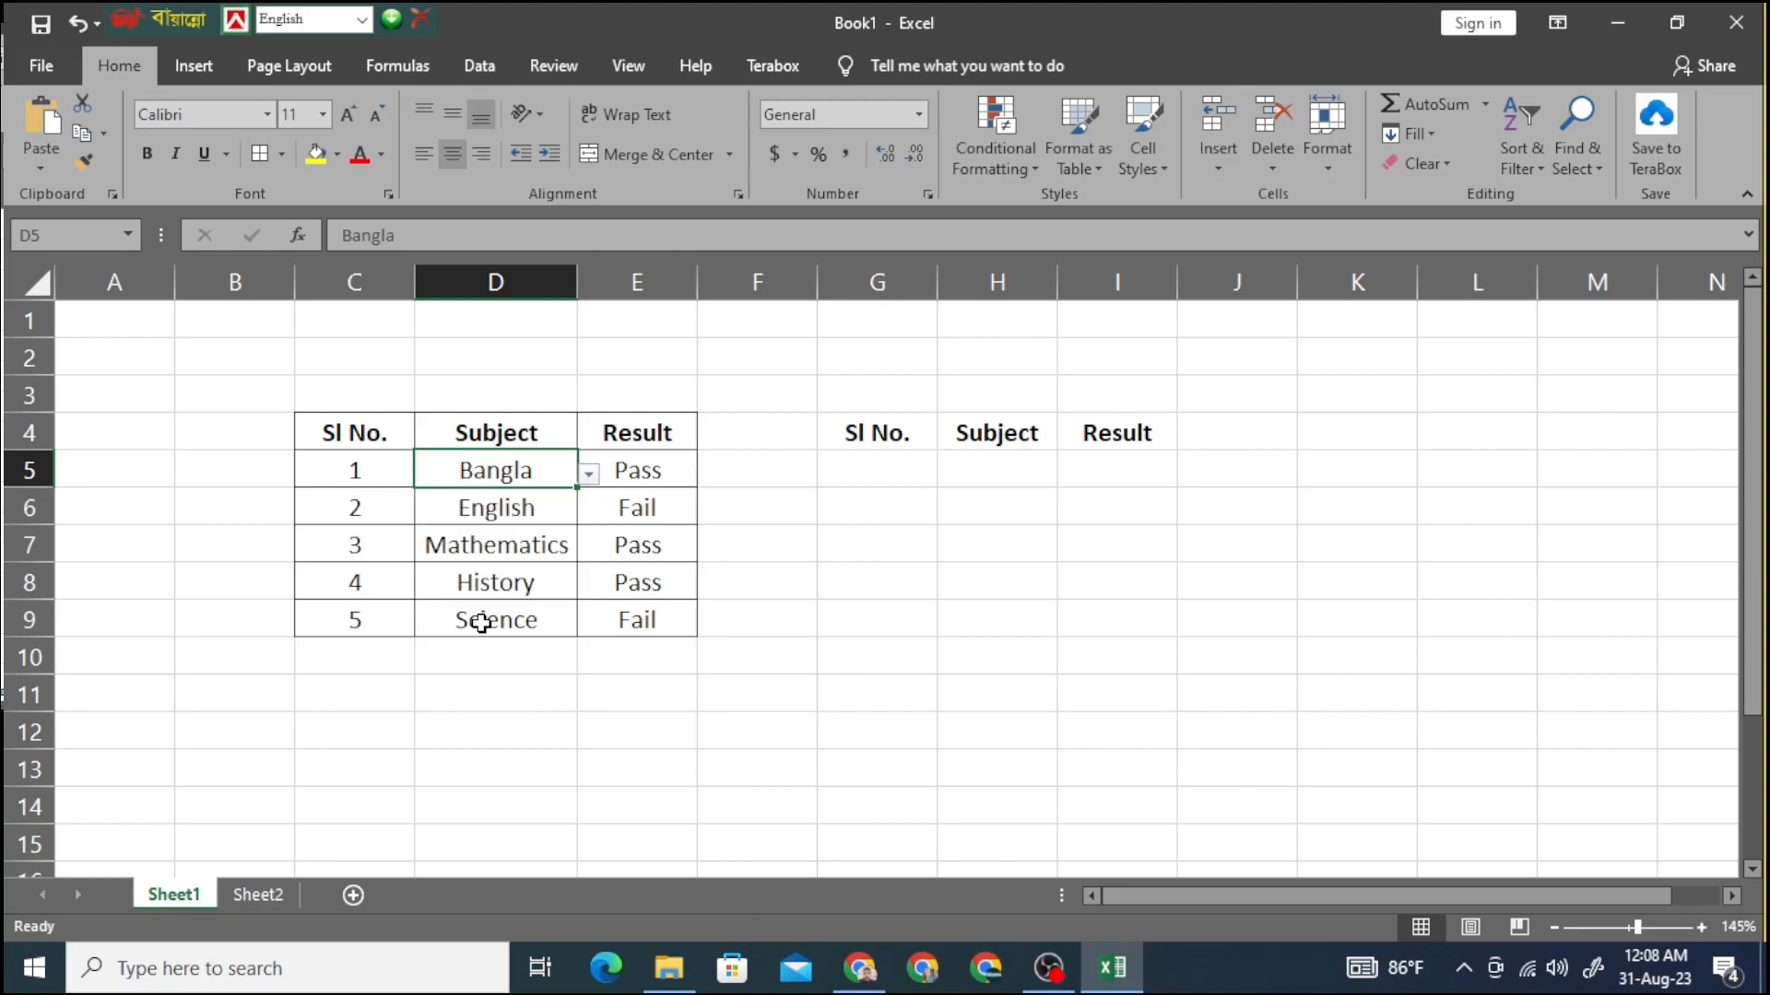
click(480, 623)
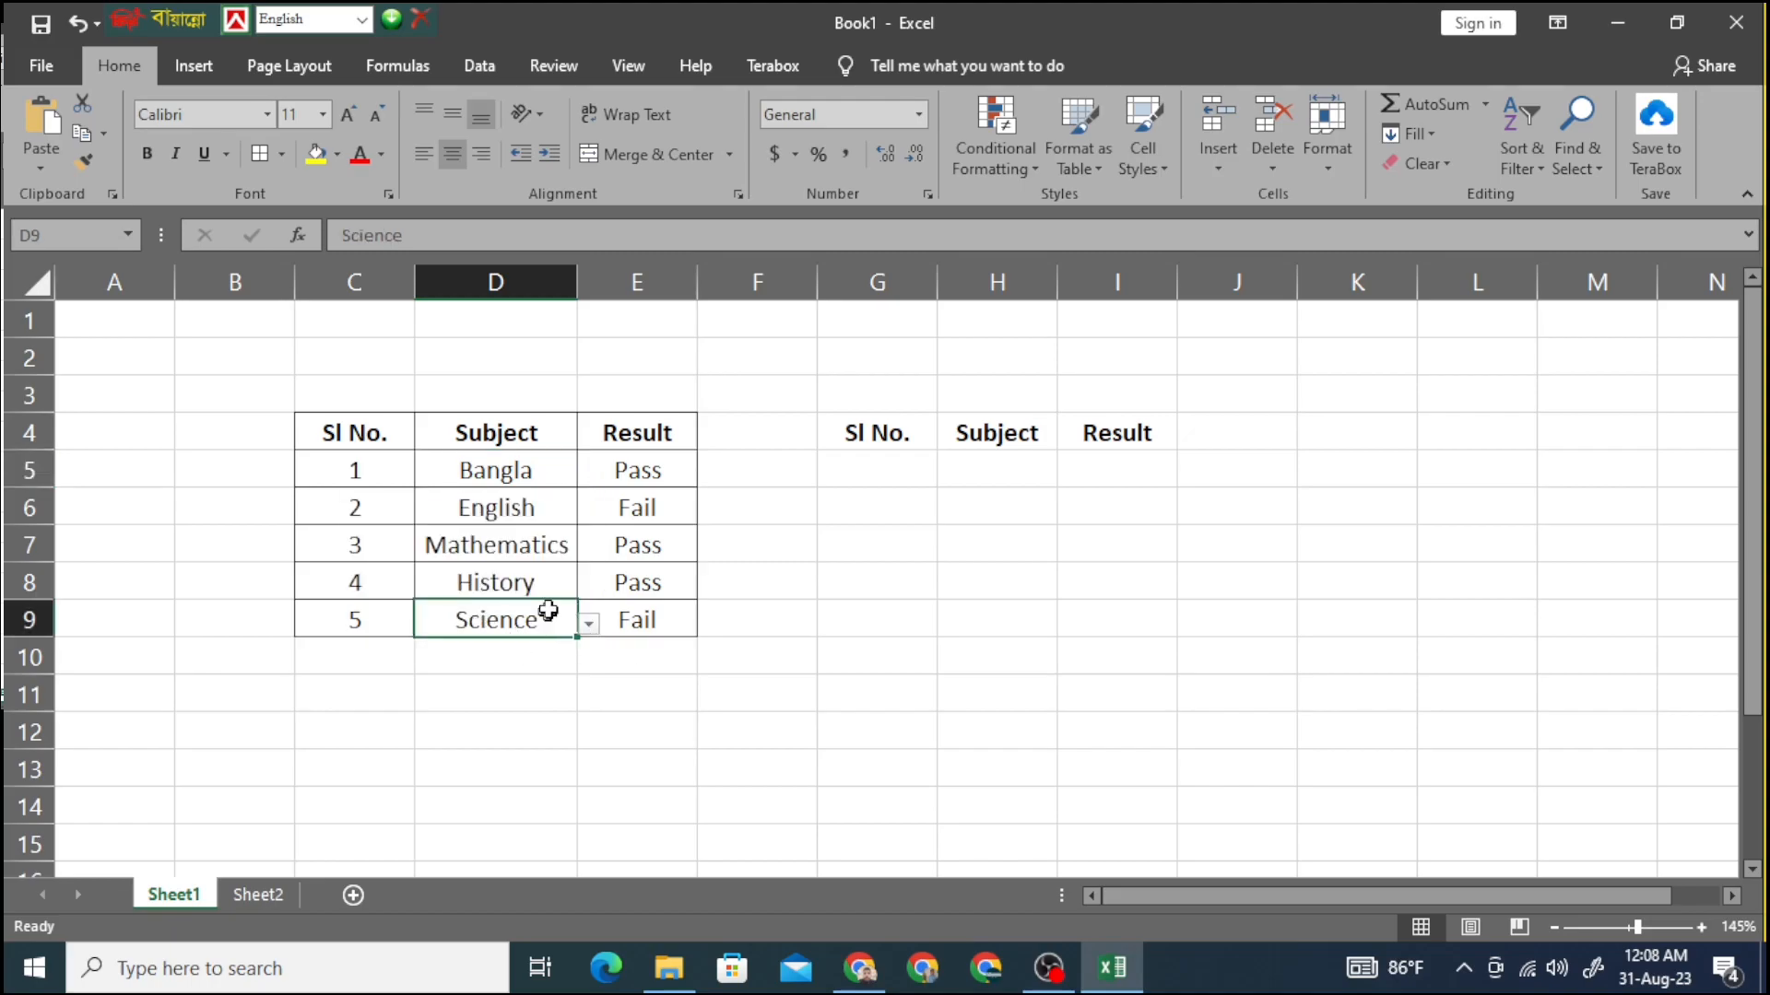
click(496, 660)
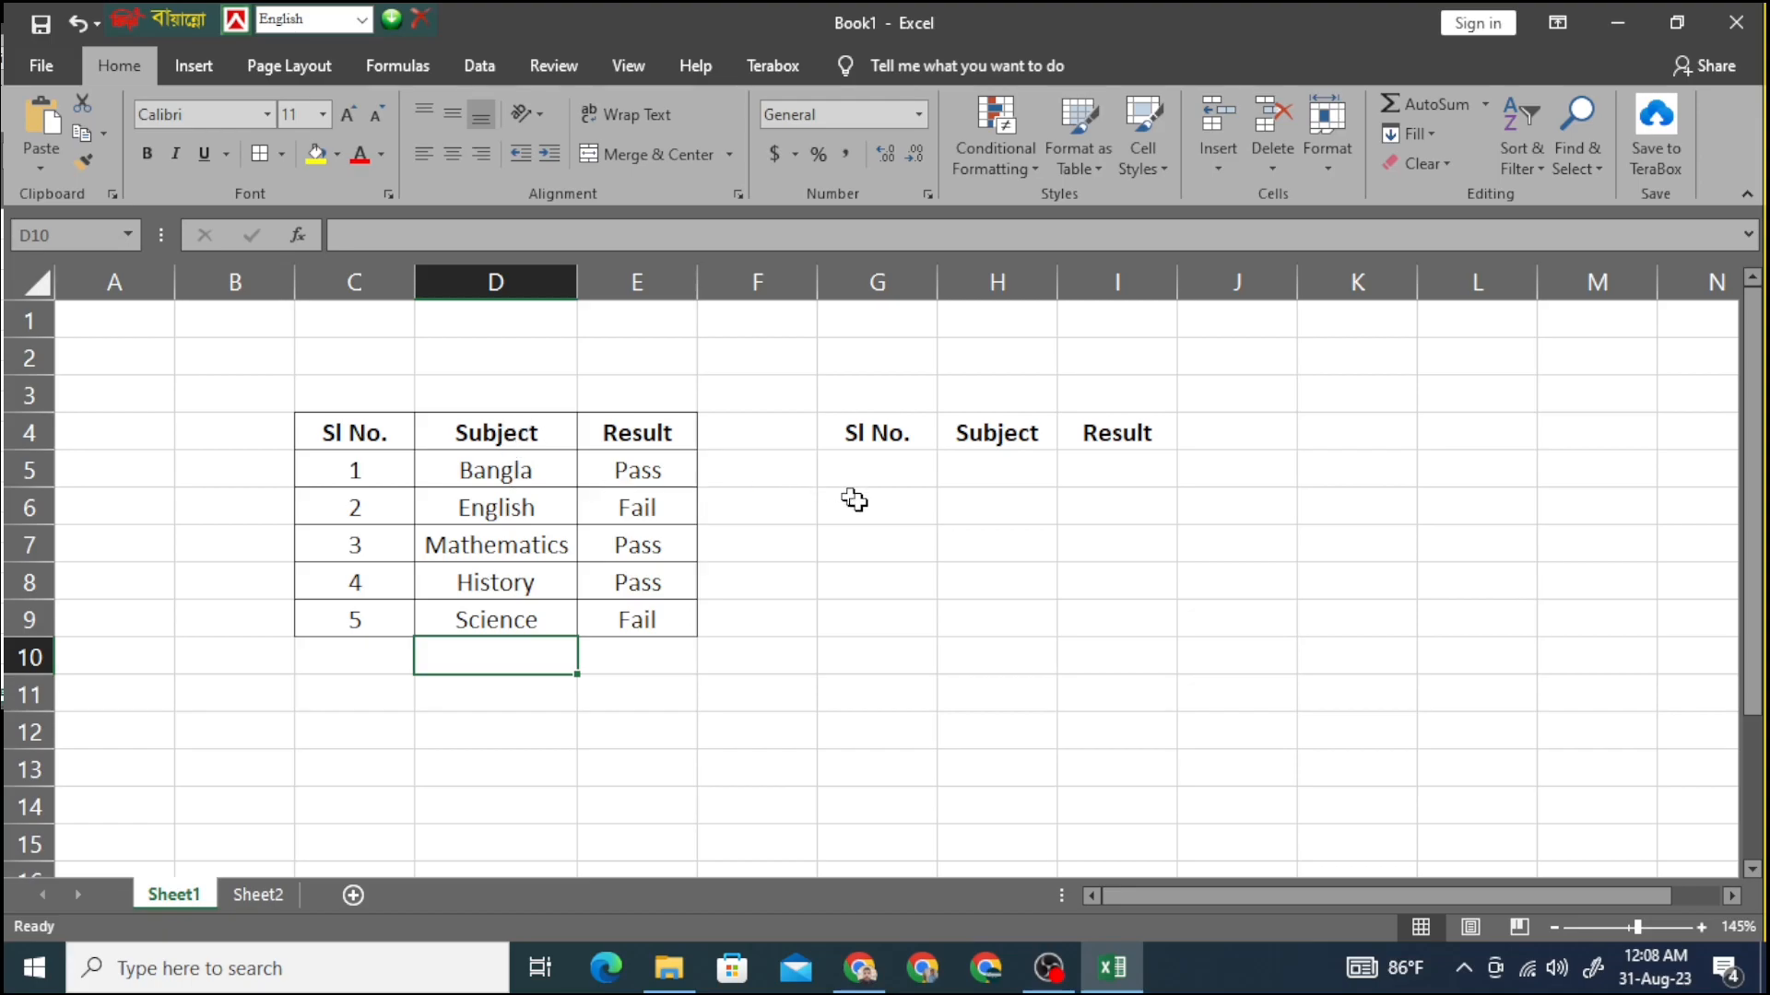
- Enter serial numbers 1 to 5 in cells G5 to G9 of the second table
click(867, 473)
text(1)
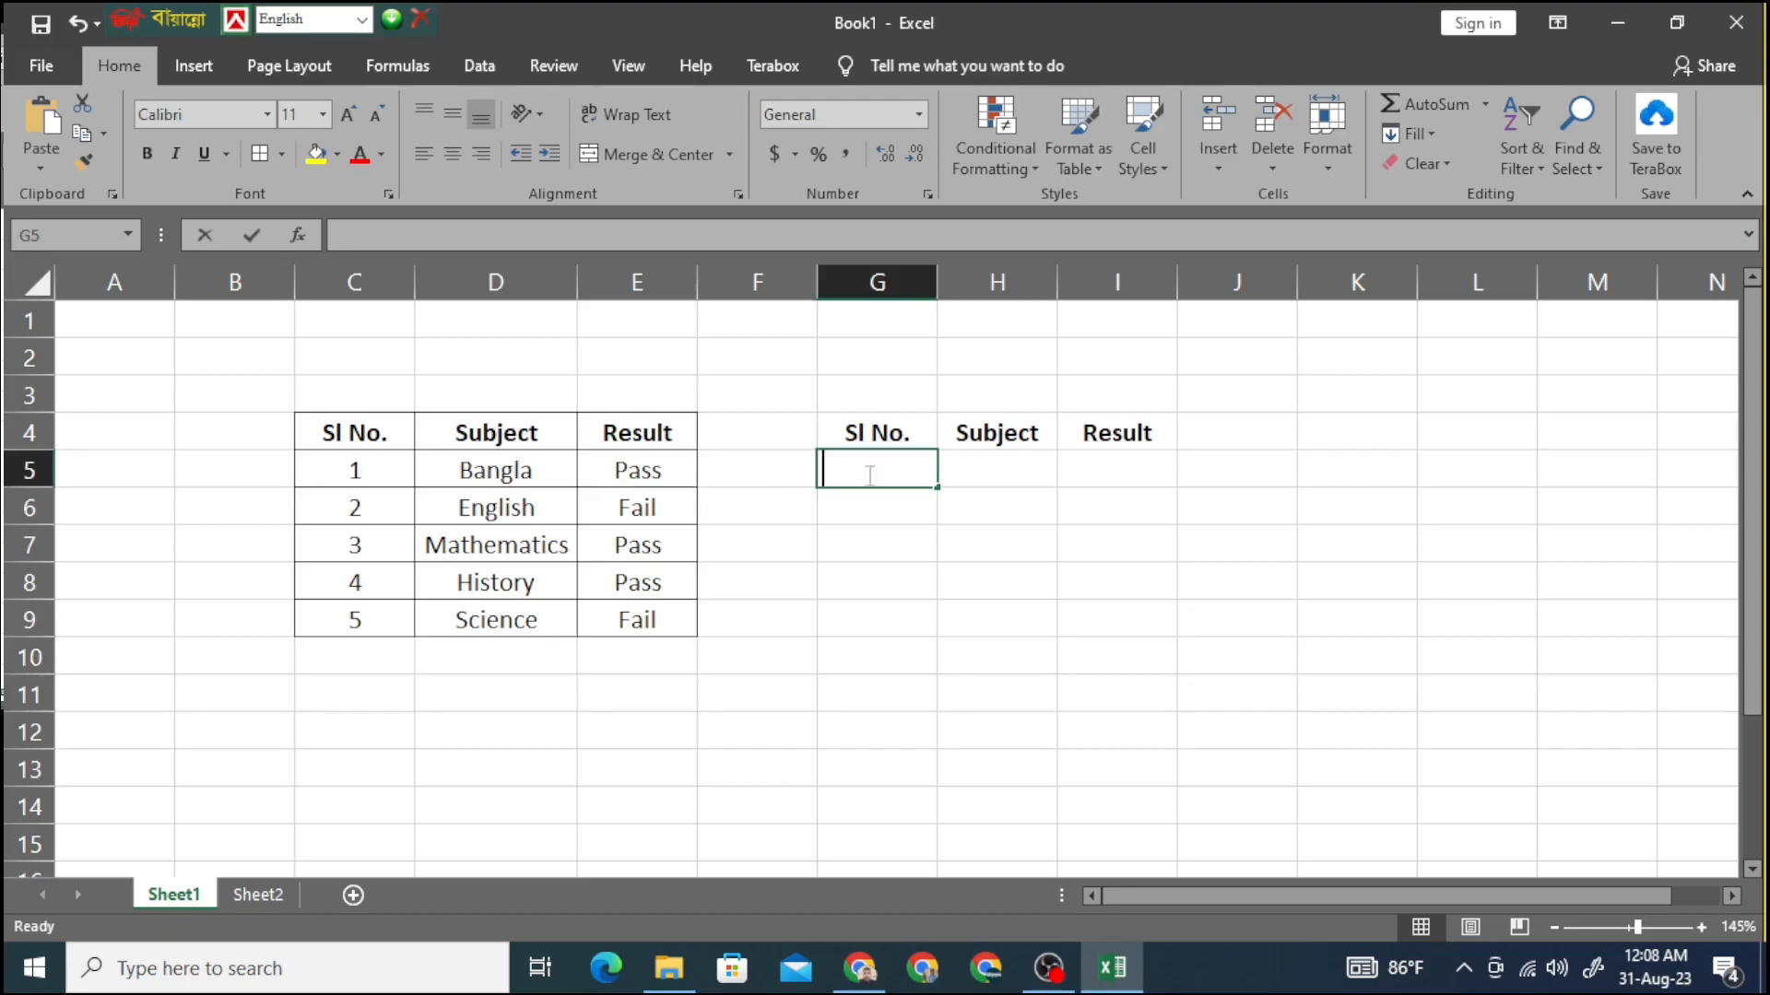
key(Return)
text(2)
key(Return)
text(3)
key(Return)
text(4)
key(Return)
text(5)
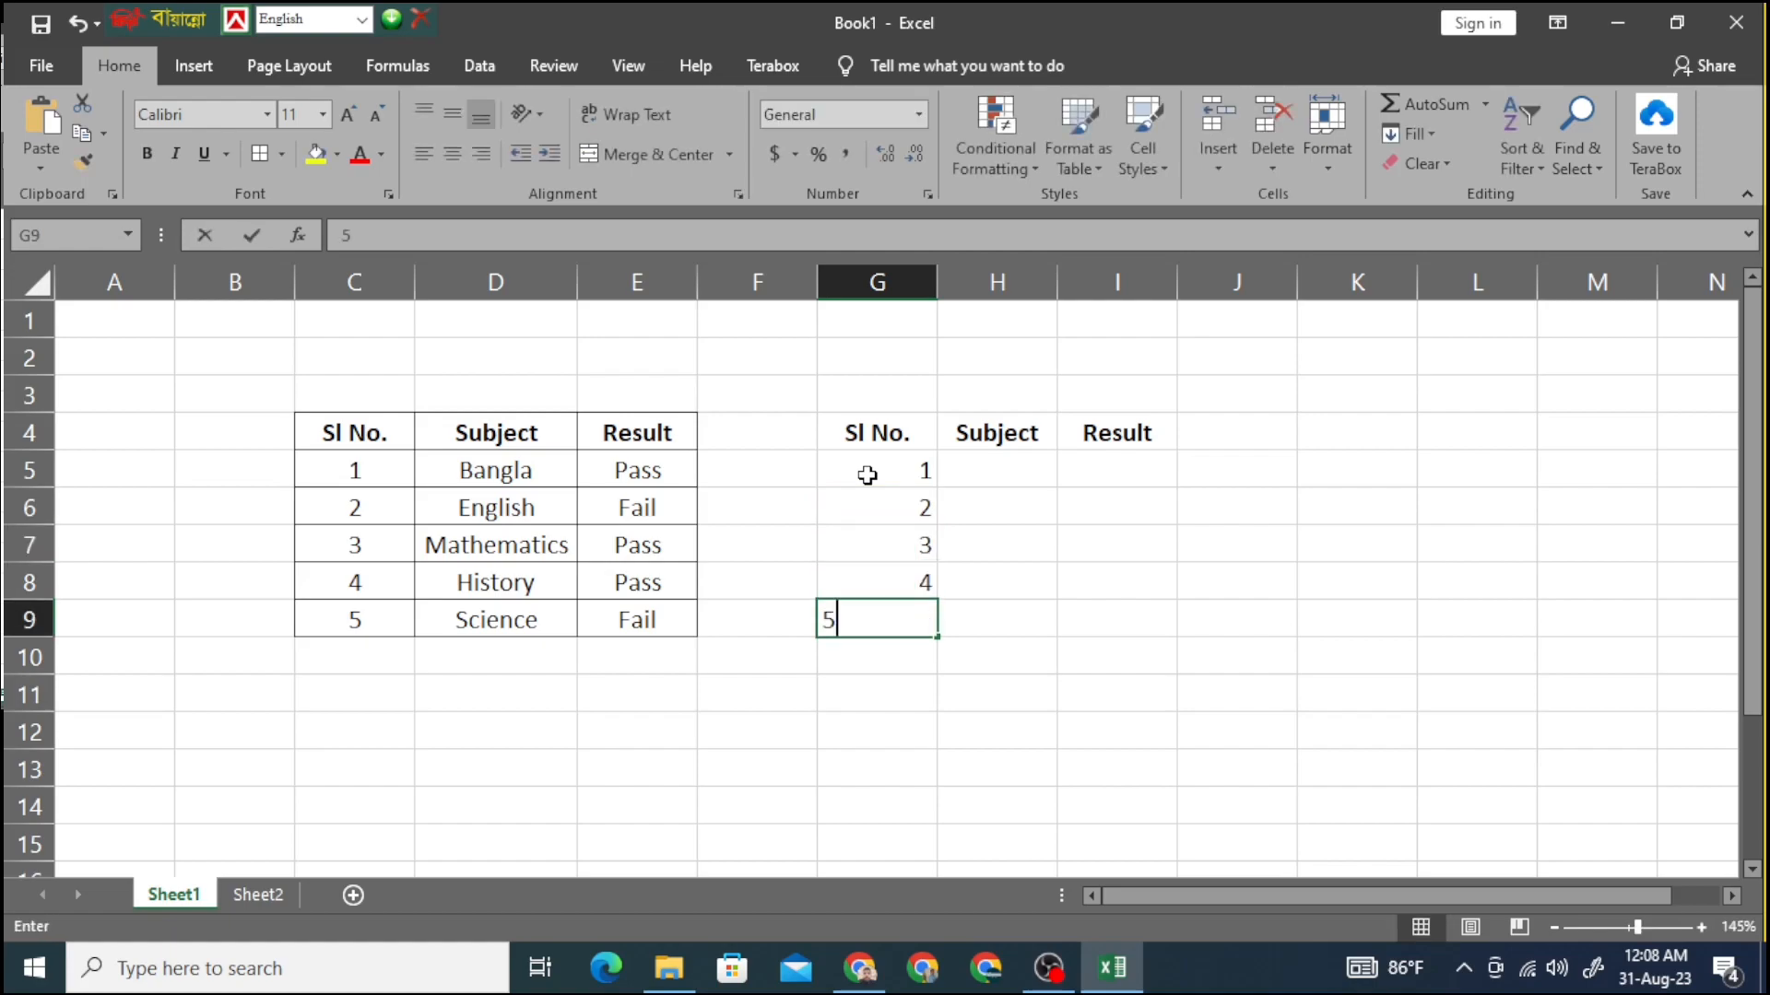
- Open Data Validation for cell H5 and review its input message and error alert settings
click(995, 466)
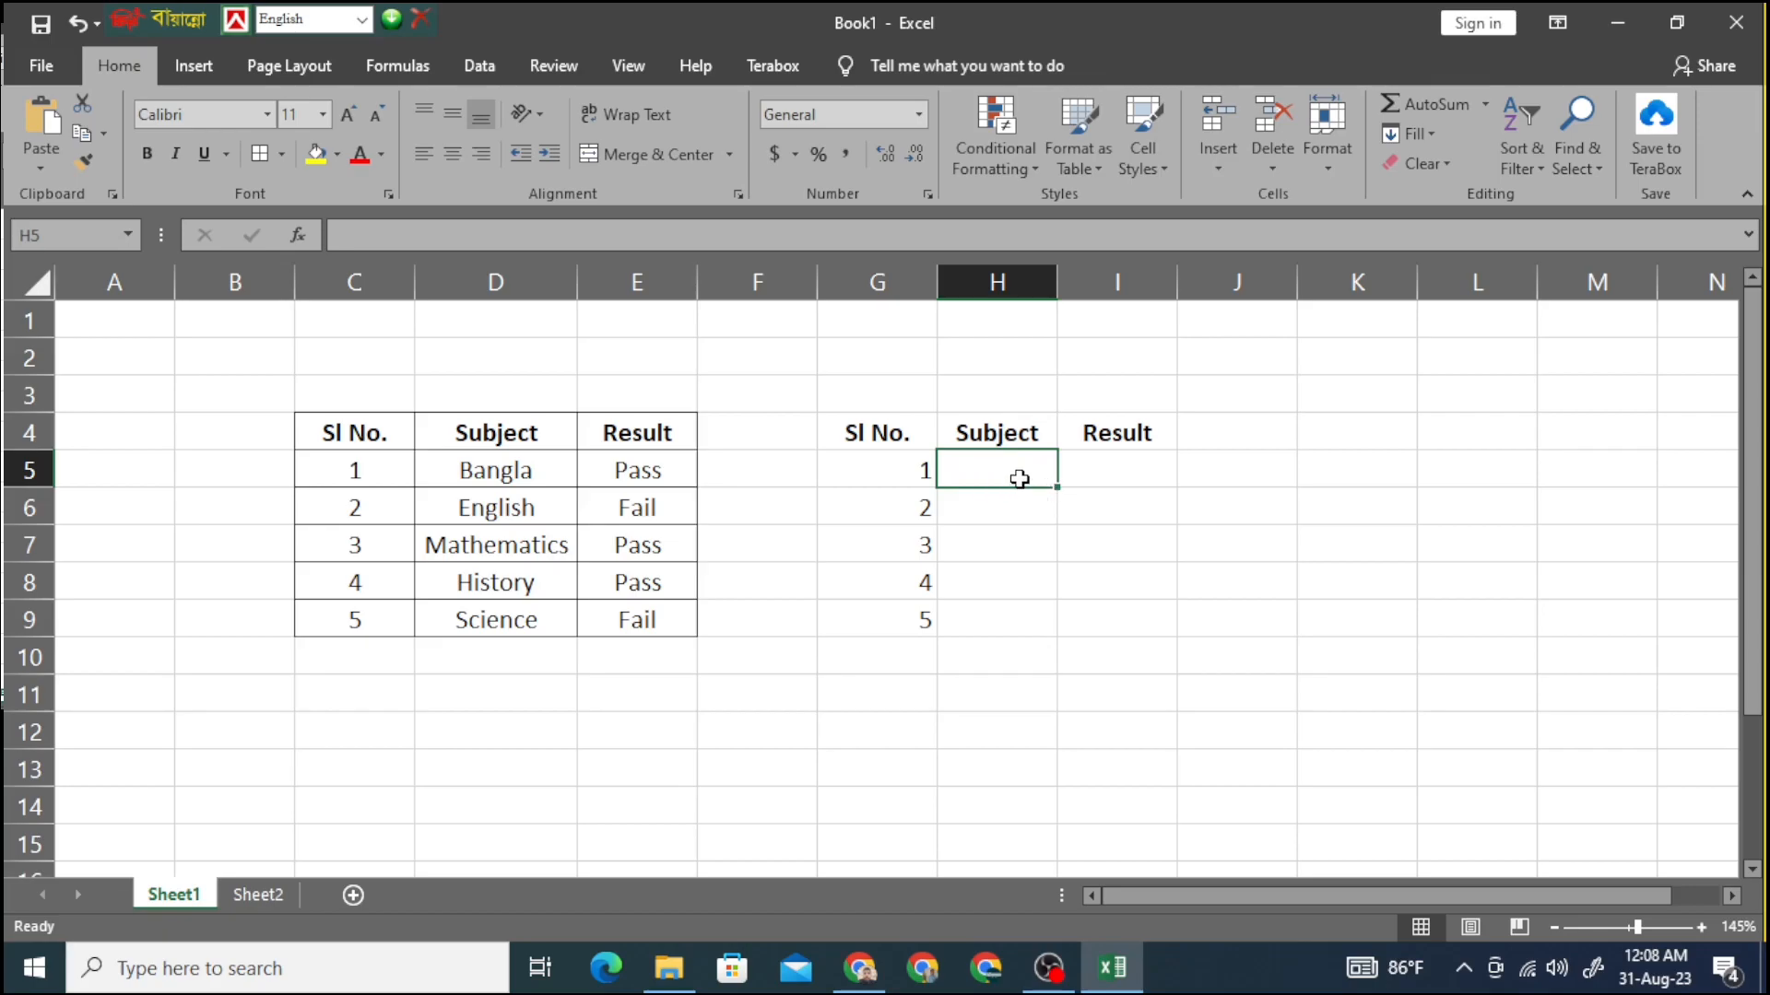
click(656, 289)
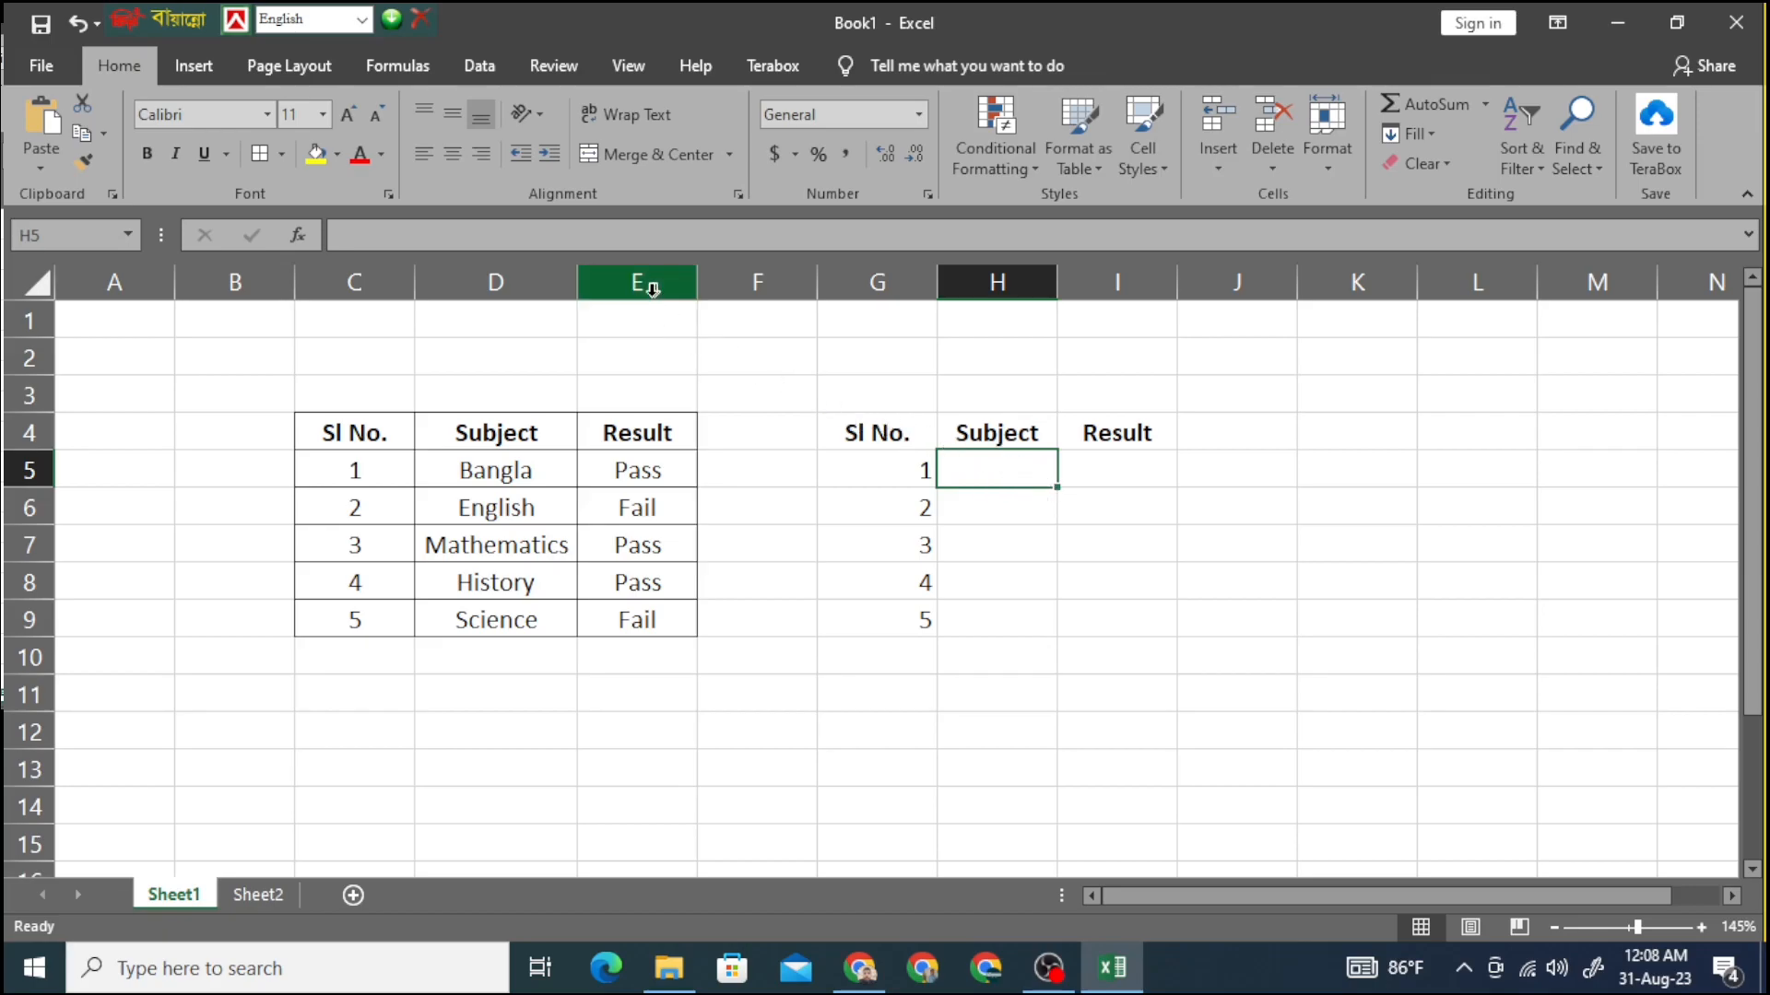
click(475, 72)
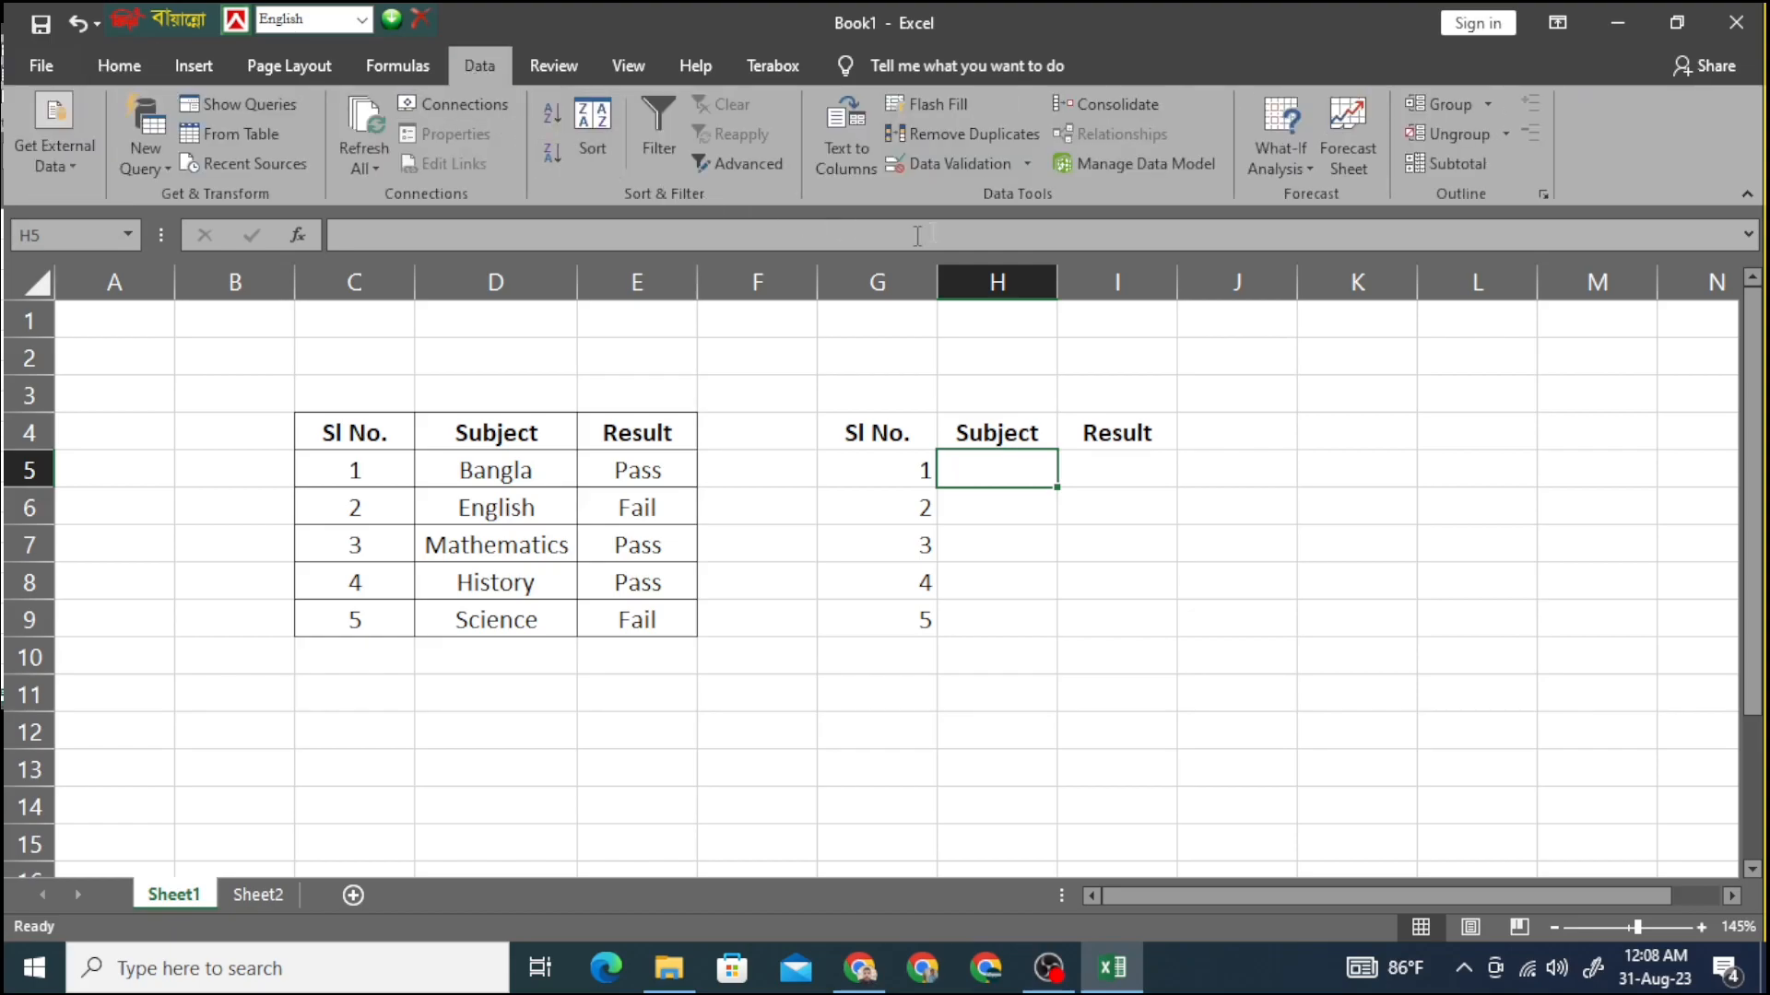
click(949, 166)
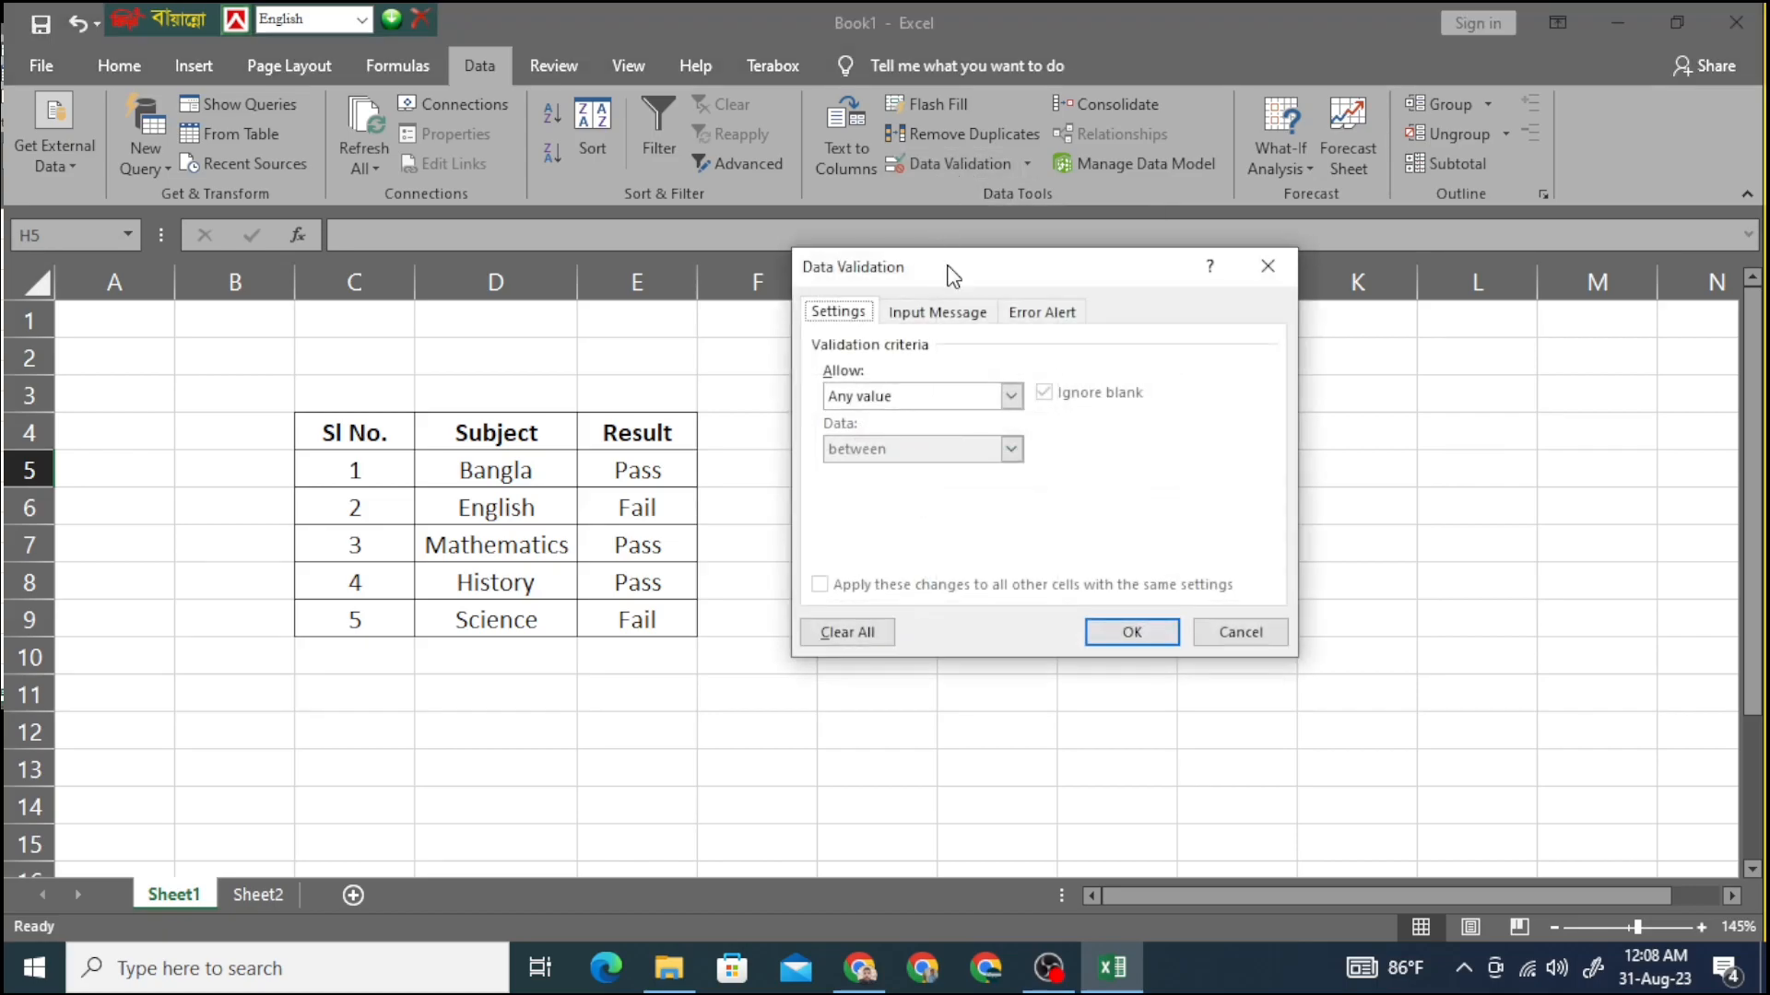
drag(947, 269, 519, 302)
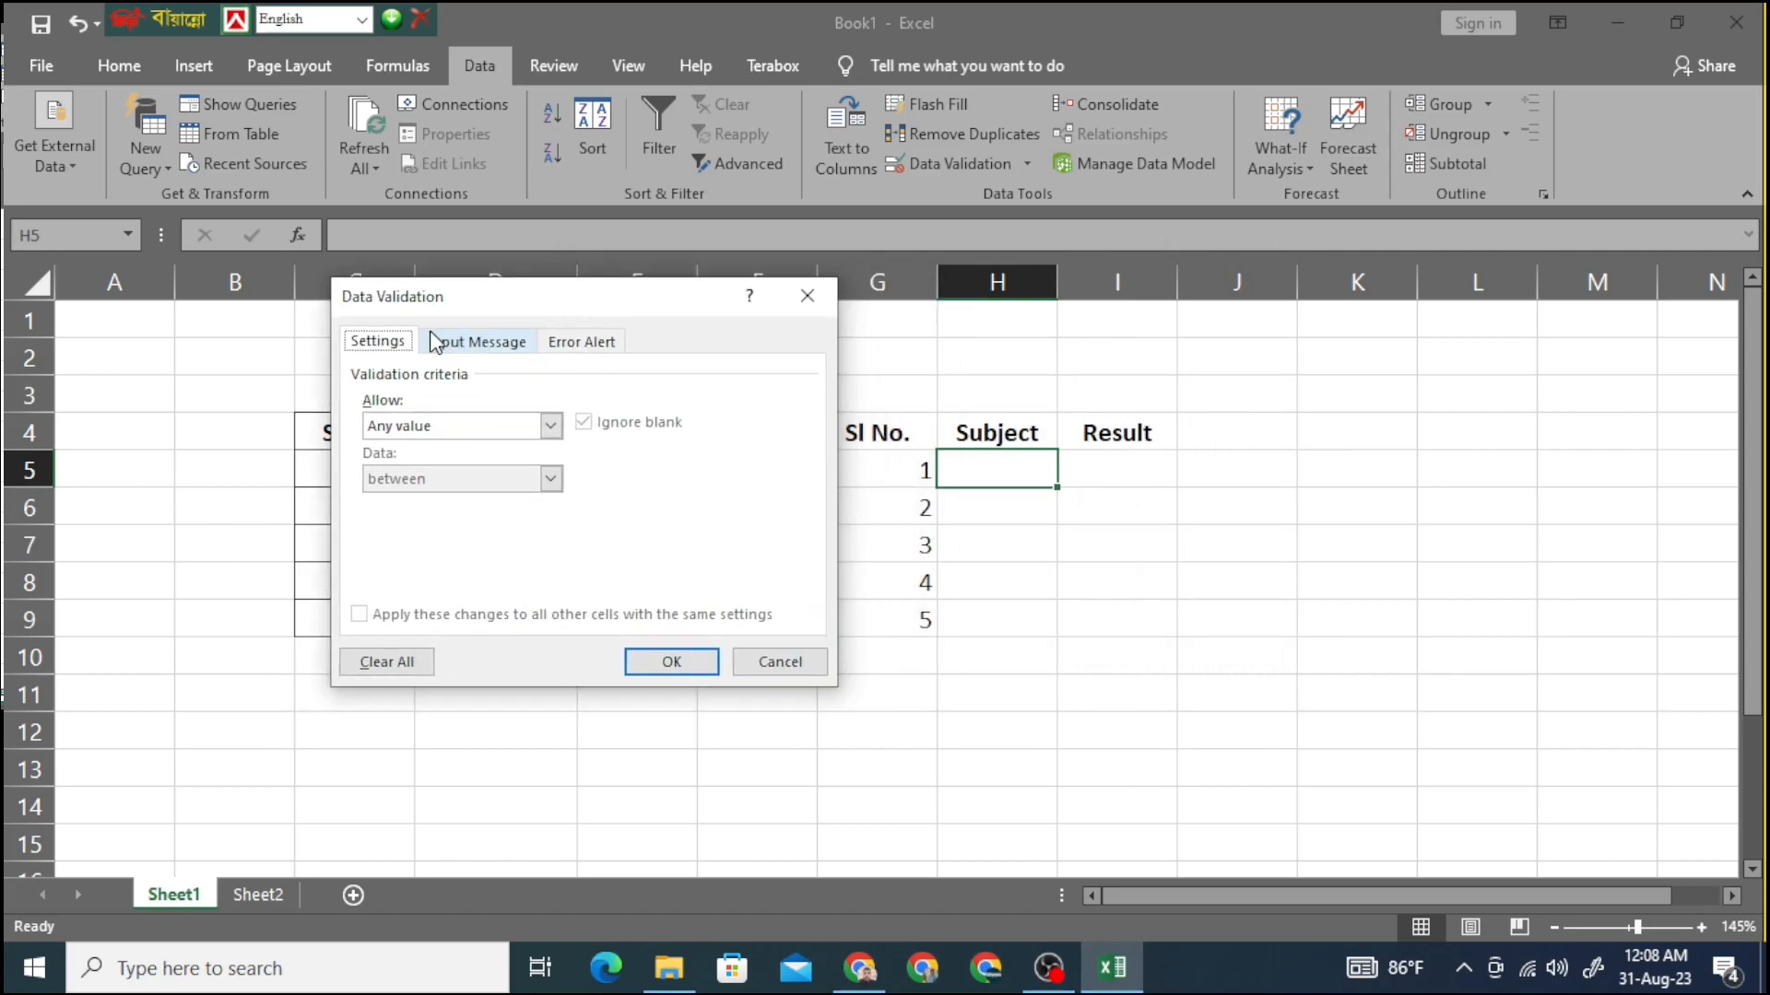
click(481, 349)
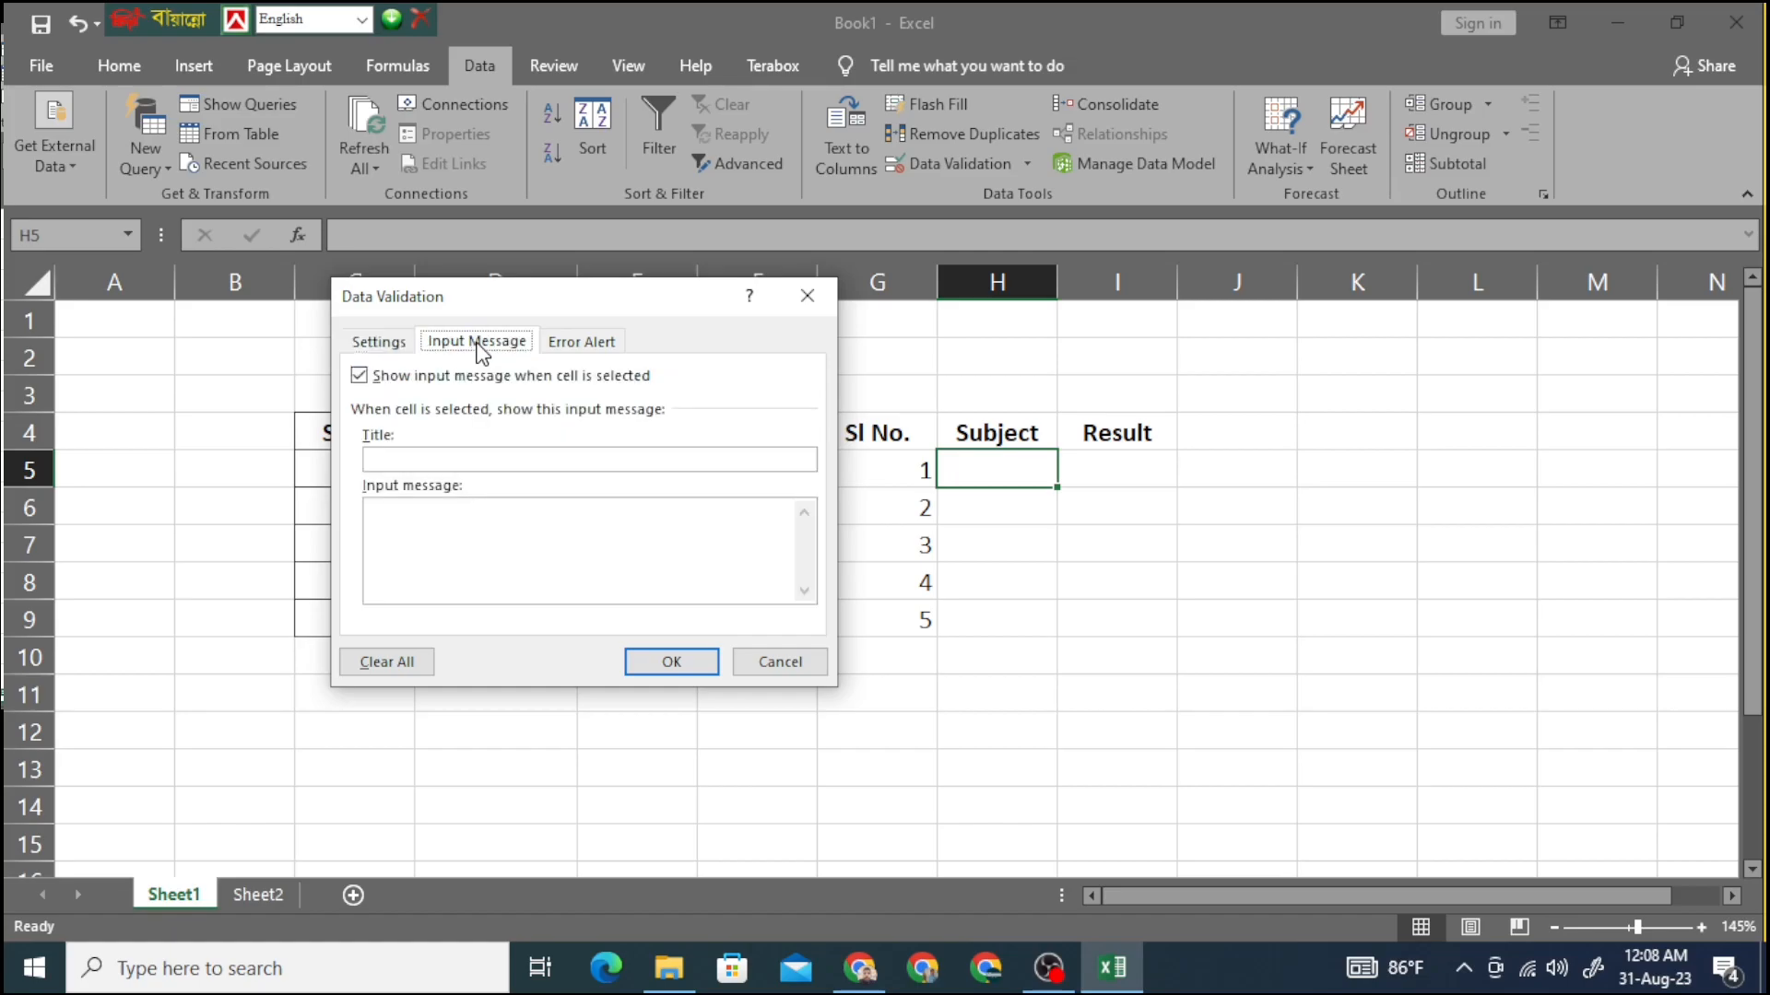
click(582, 351)
click(378, 343)
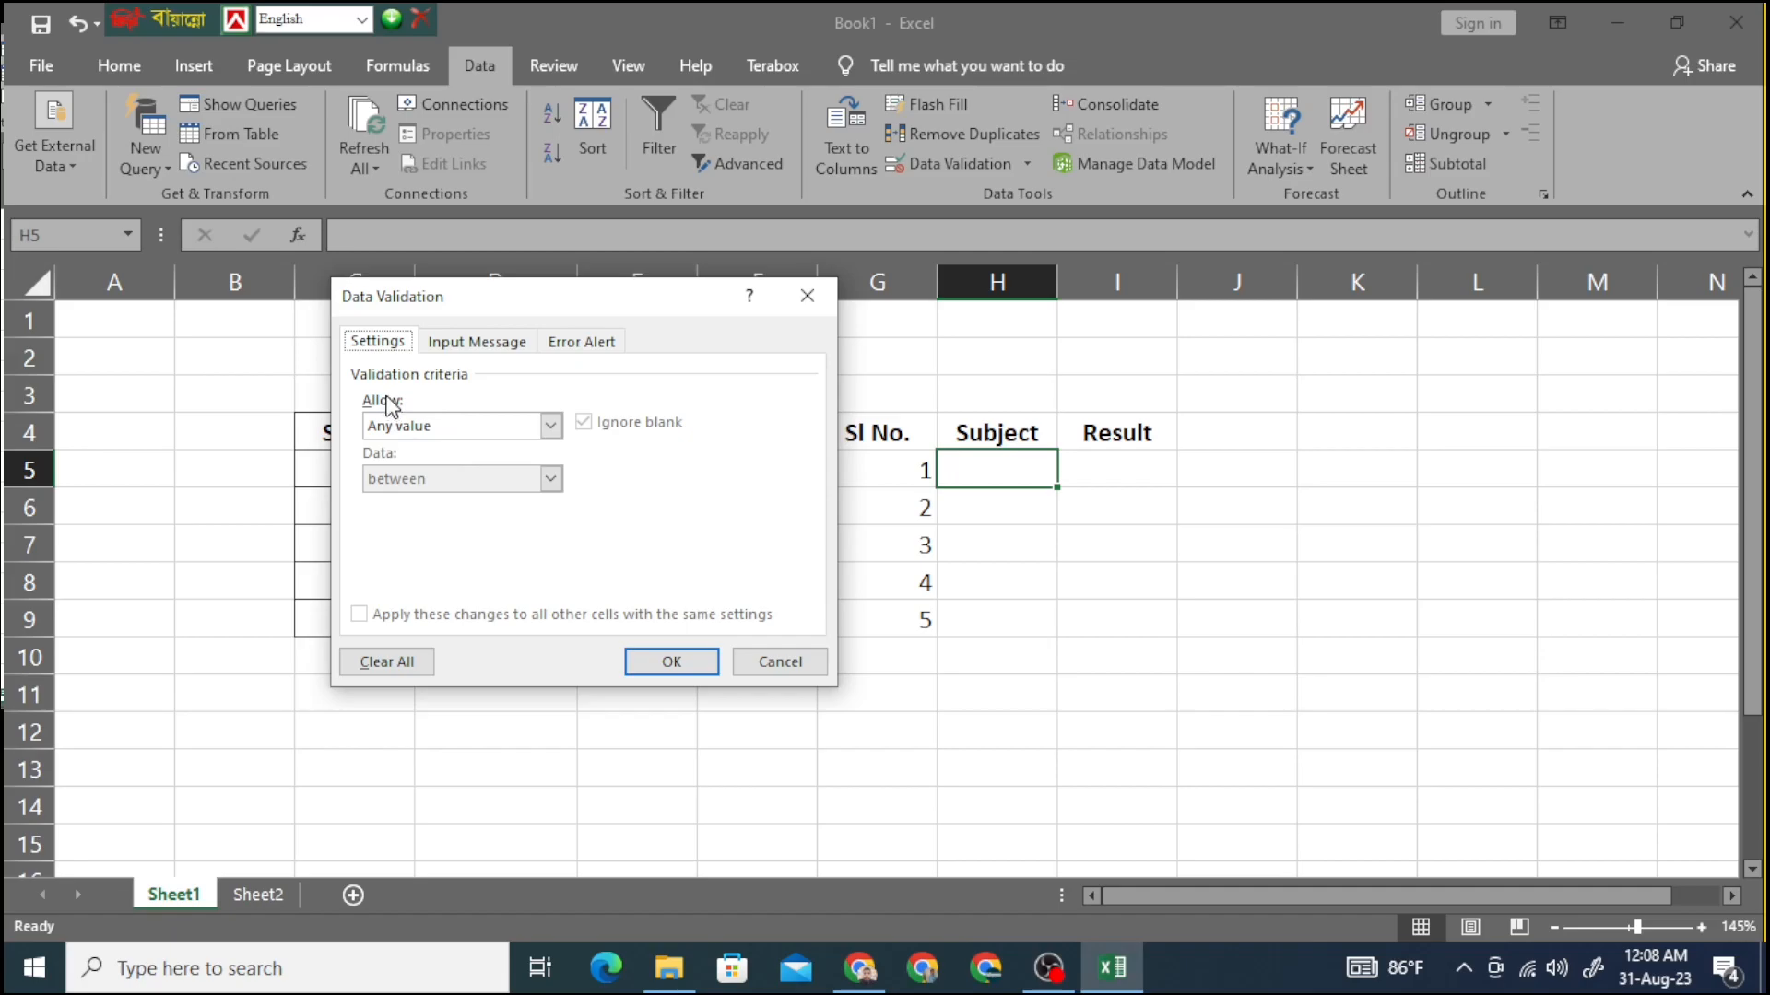
- Apply a List validation to H5 with the source Bangla, English, Mathematics, History, Science
click(451, 427)
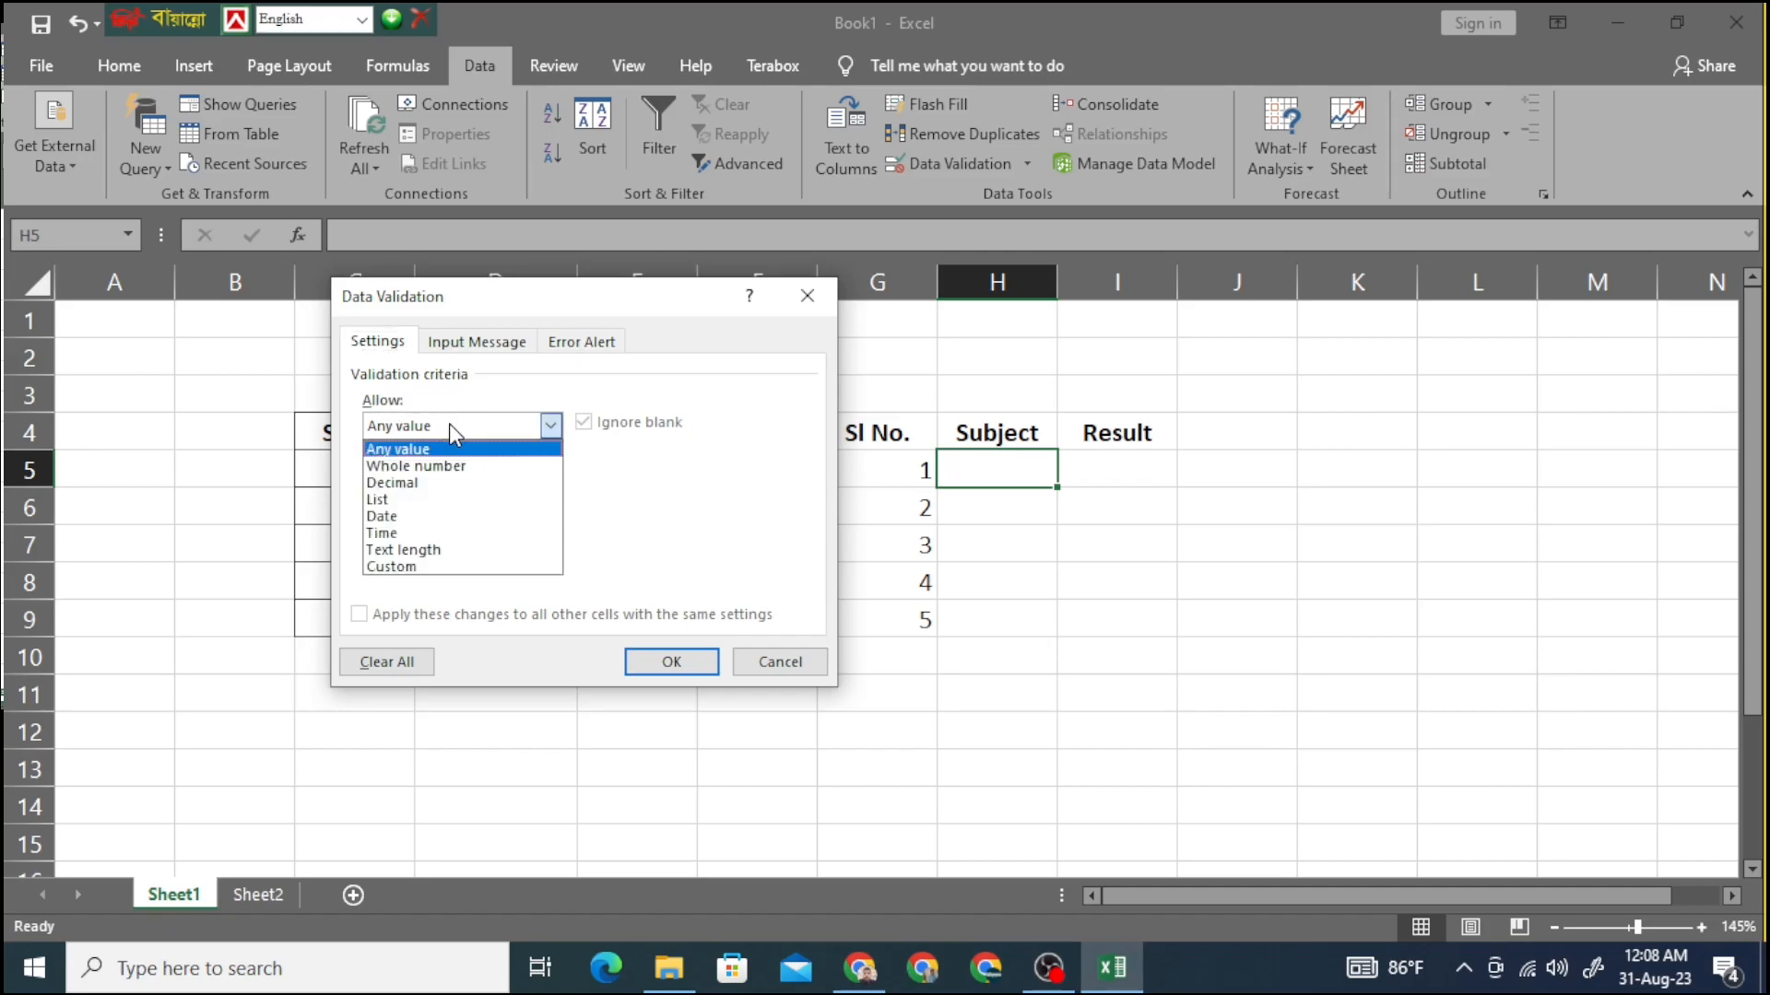
click(405, 509)
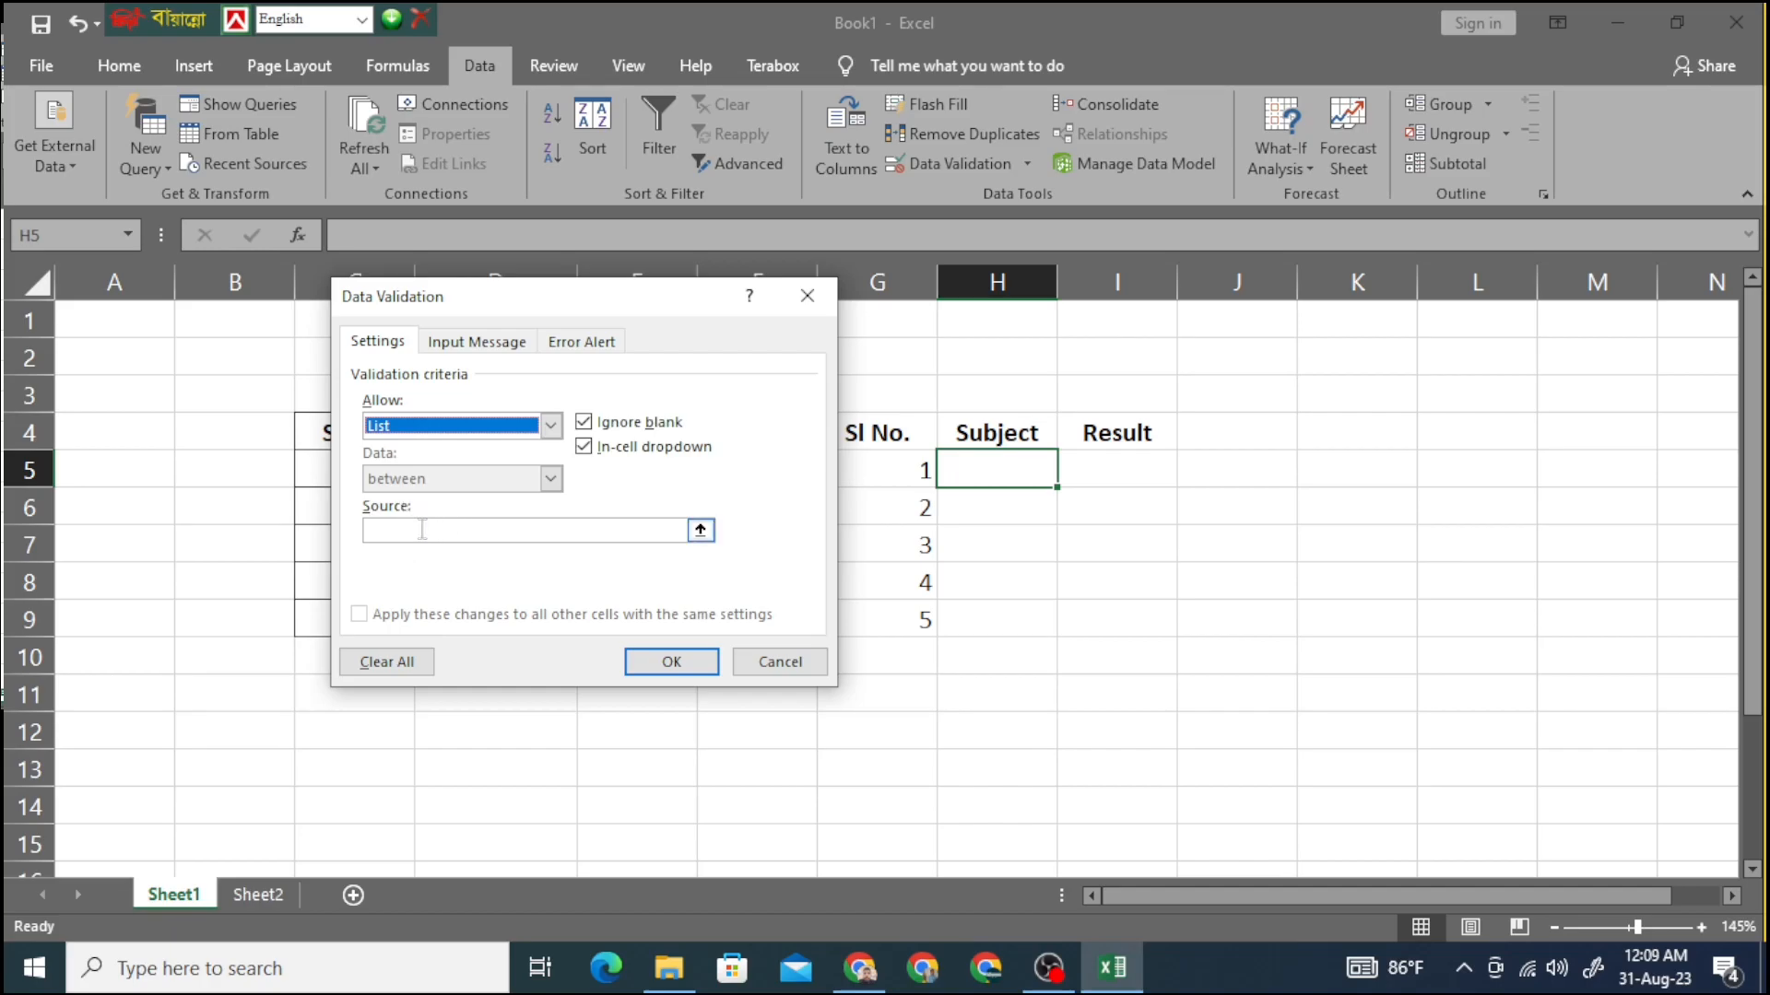
click(422, 529)
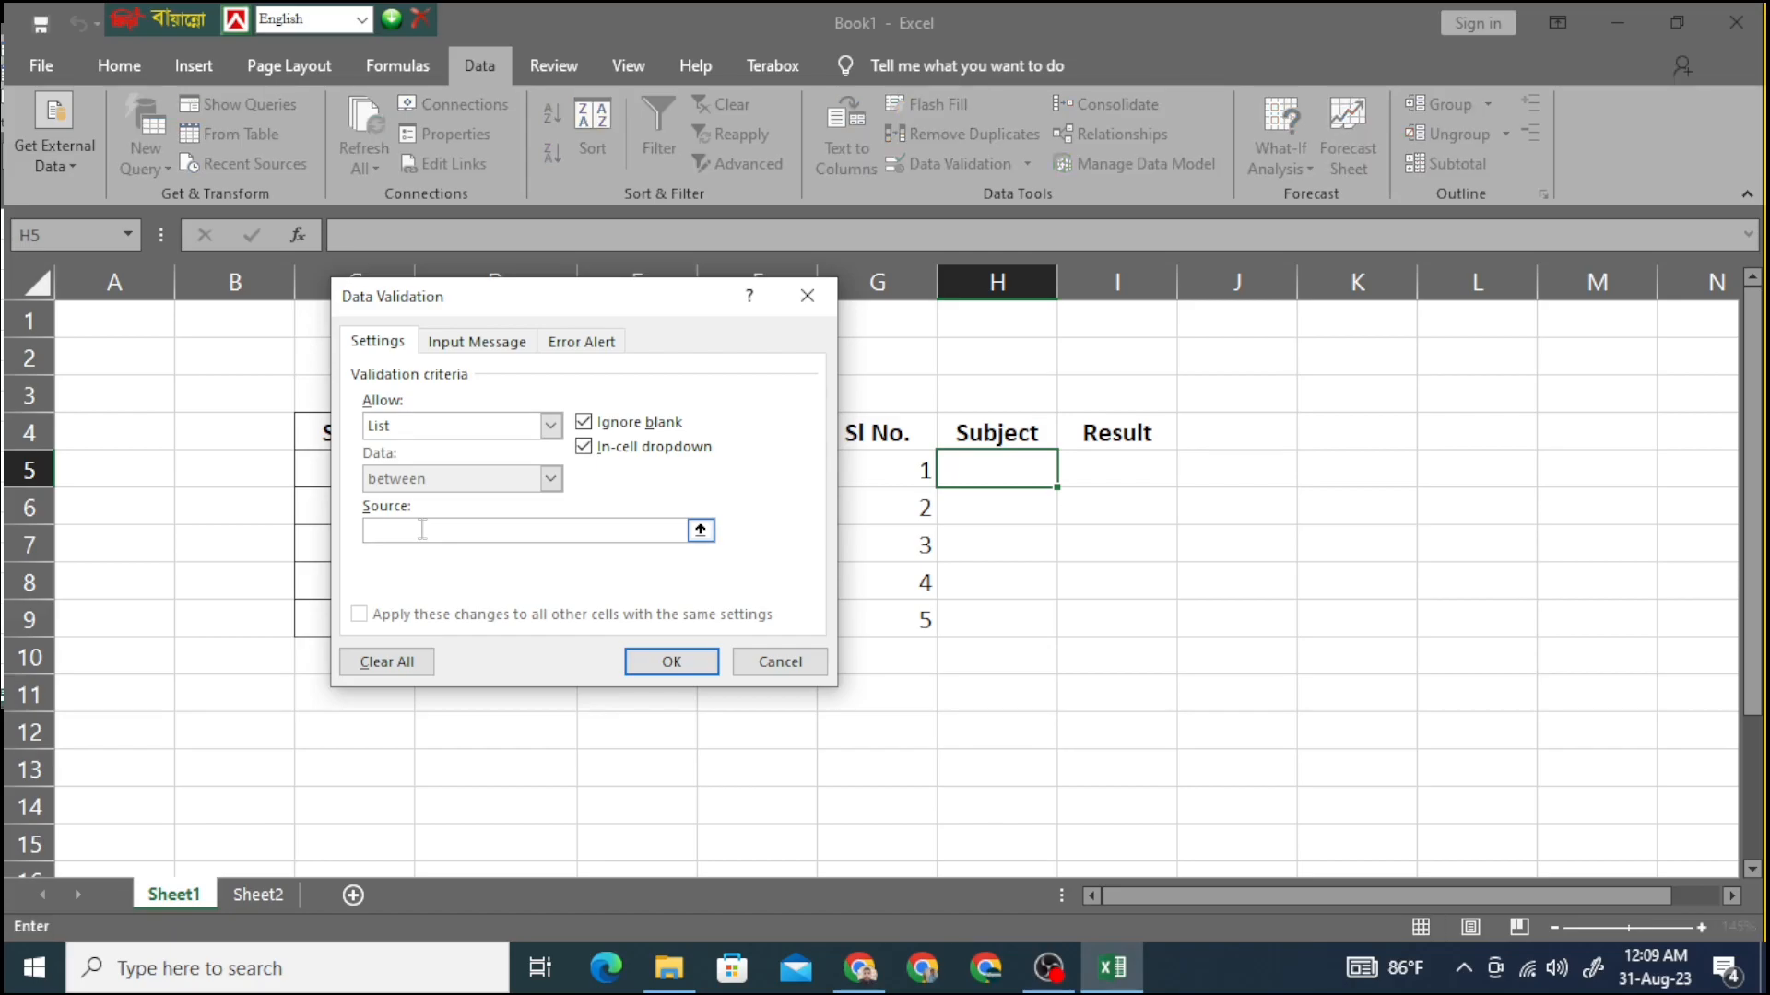
text(B)
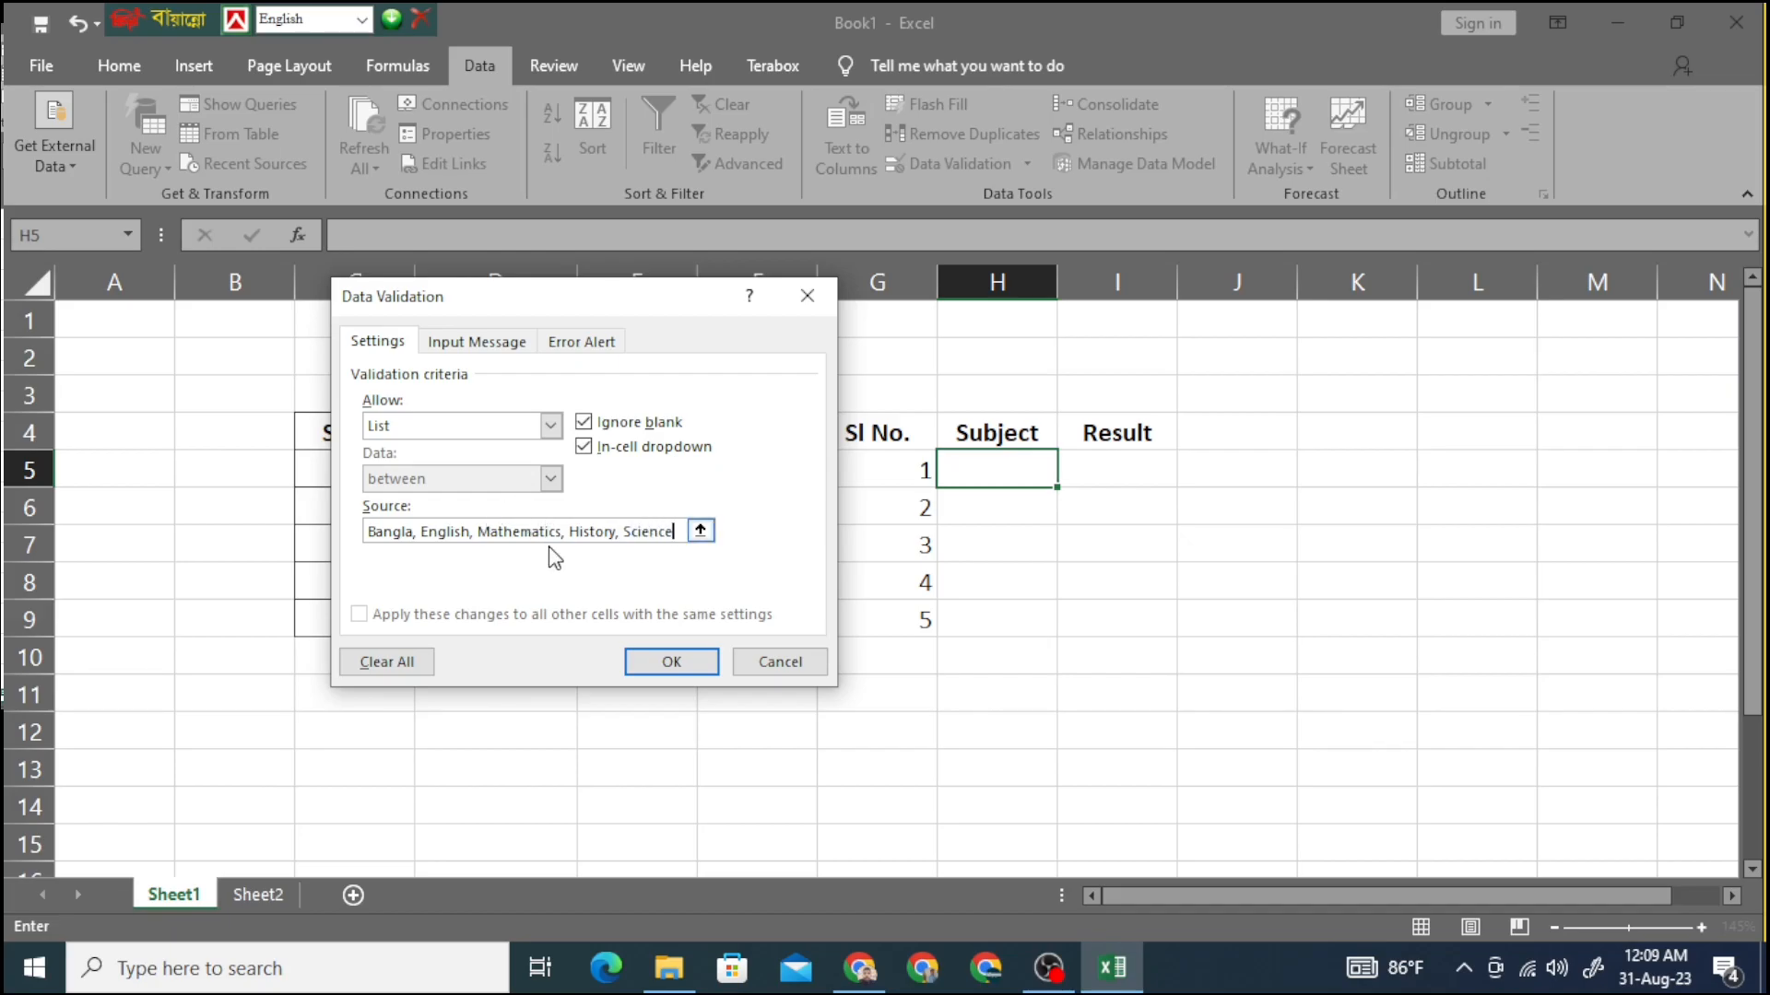
click(691, 664)
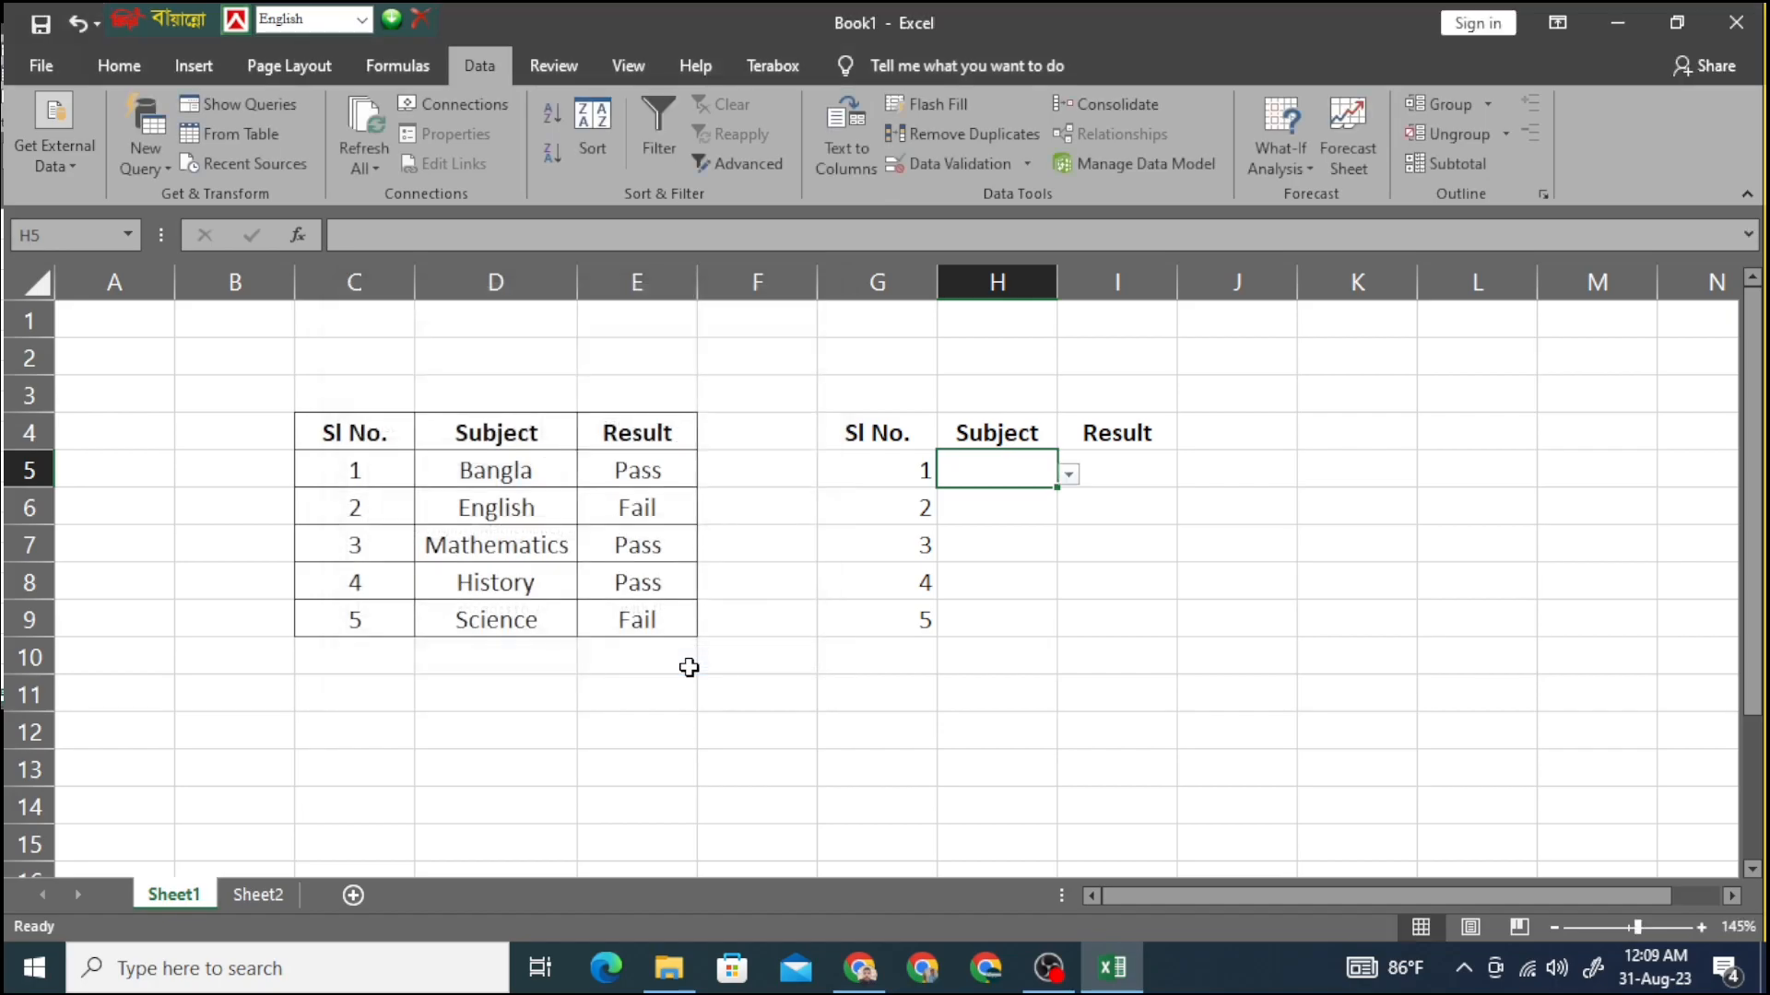
- Choose English from the drop-down list in H5 and fill it down through H9
click(1069, 476)
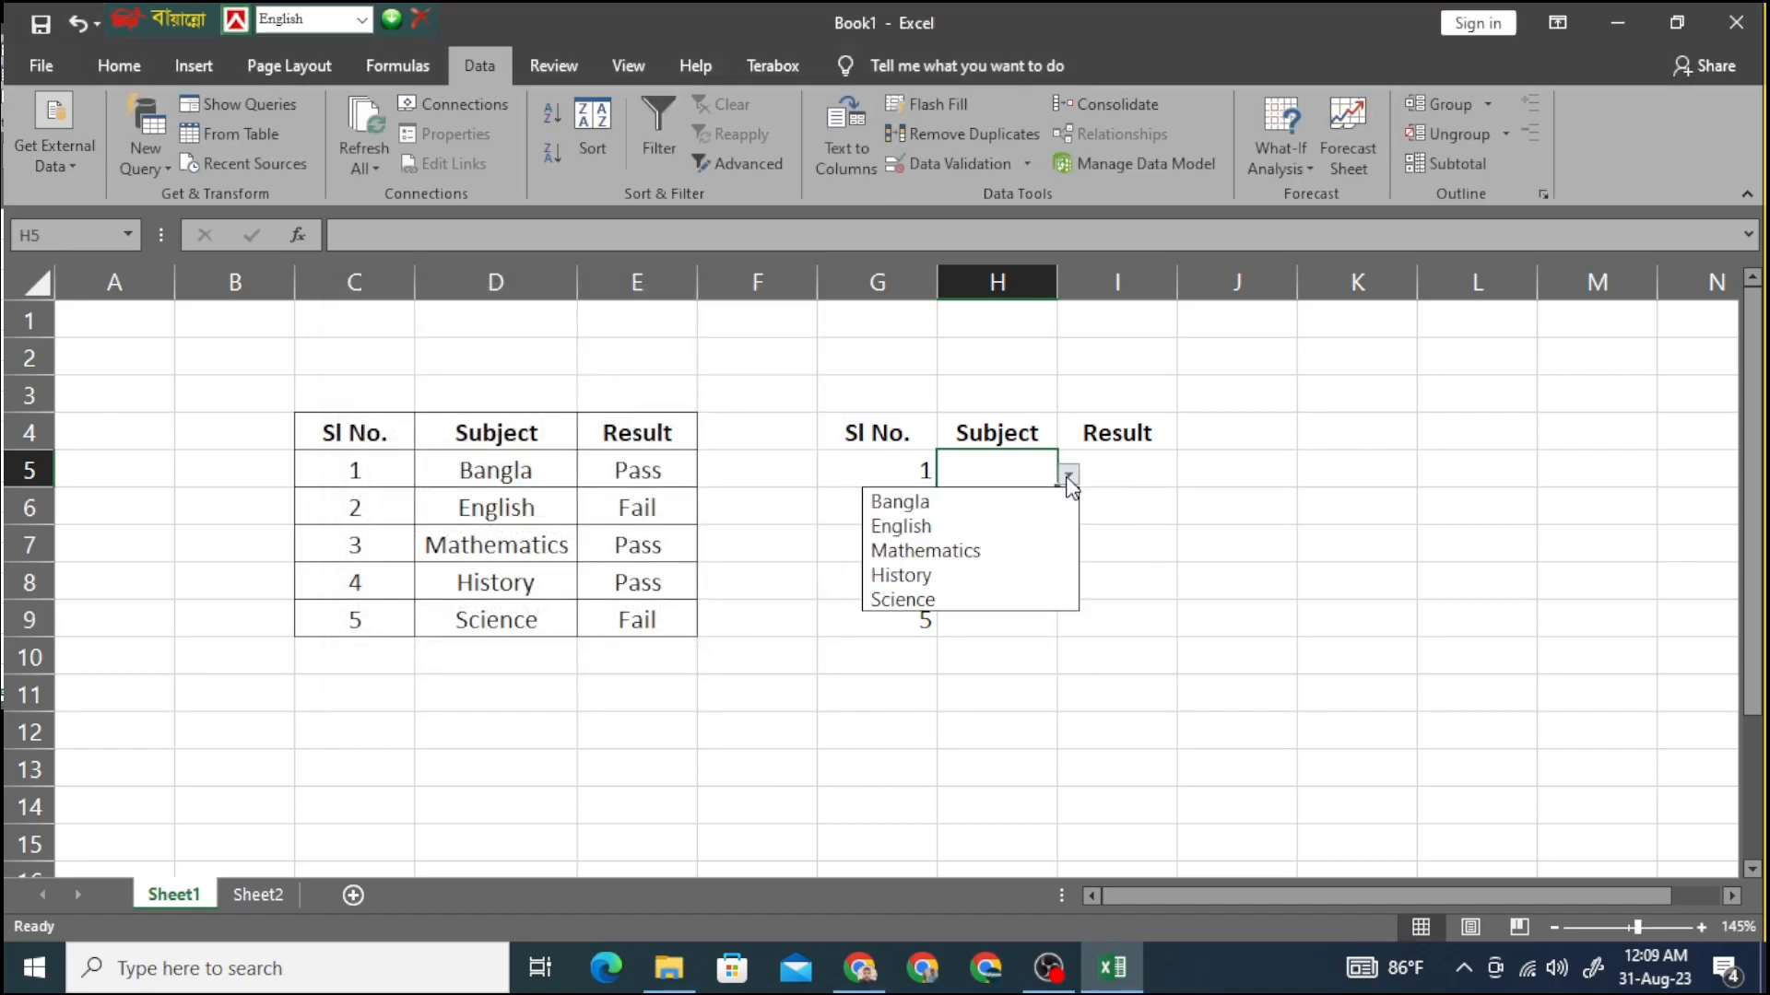
click(942, 525)
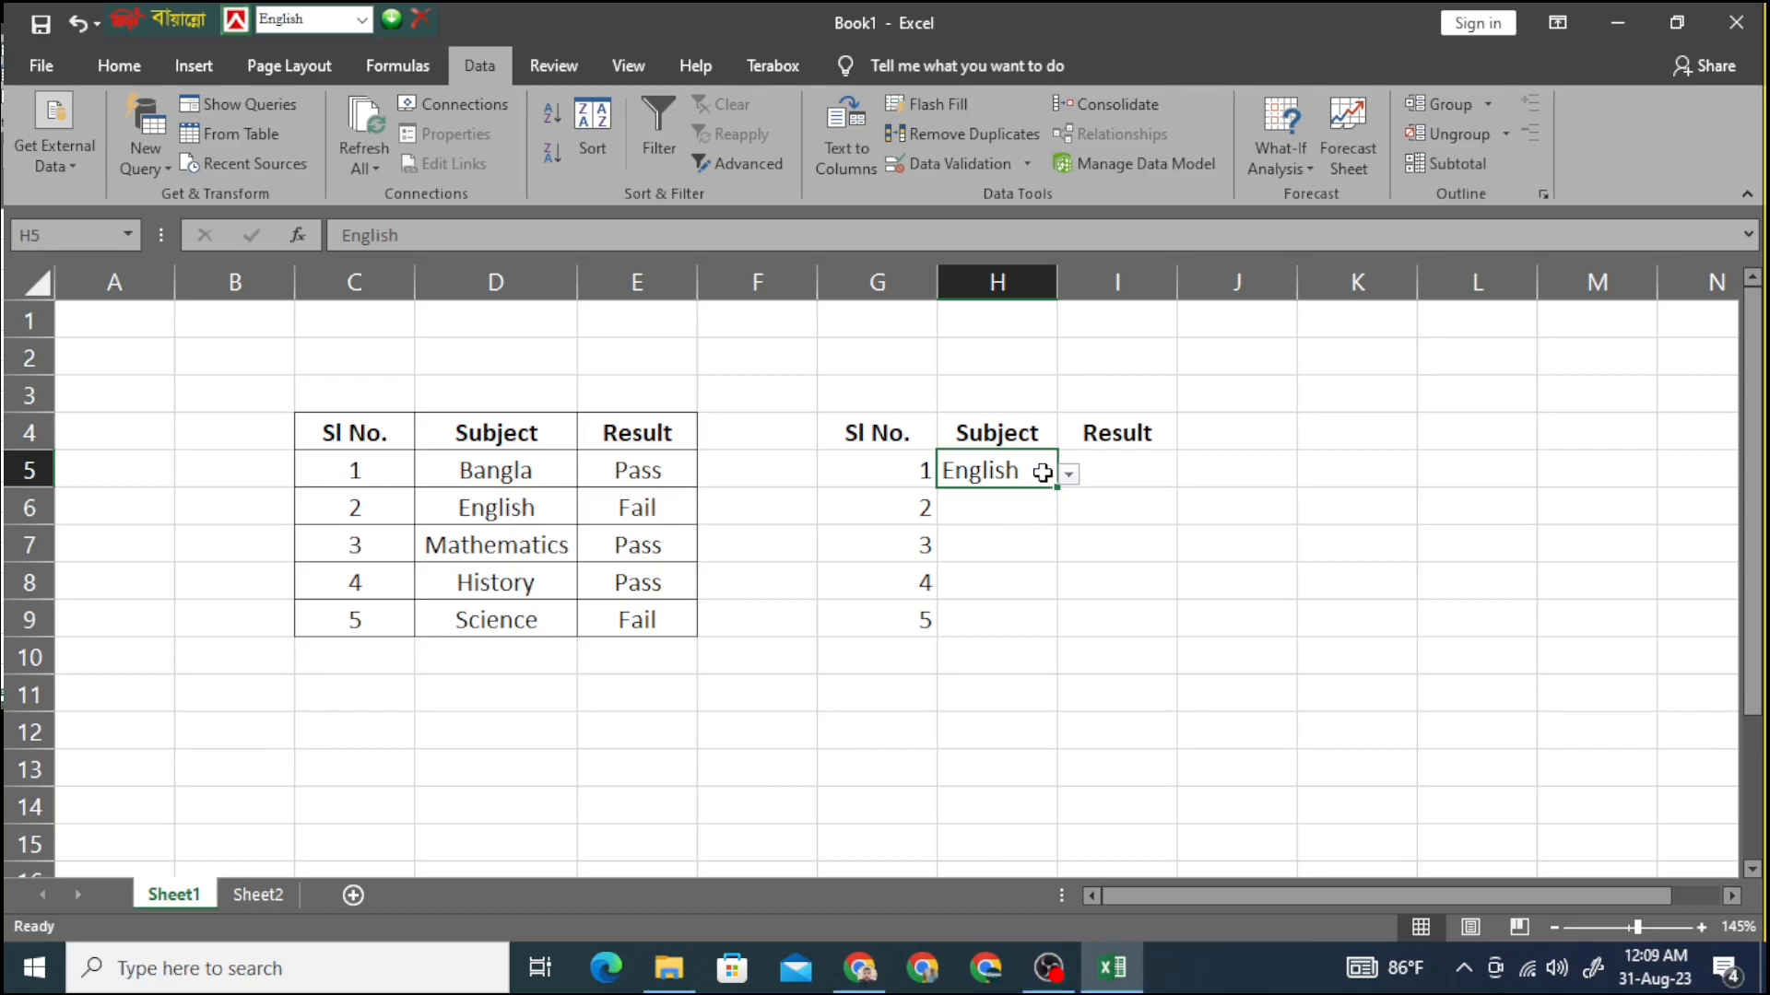
click(1016, 519)
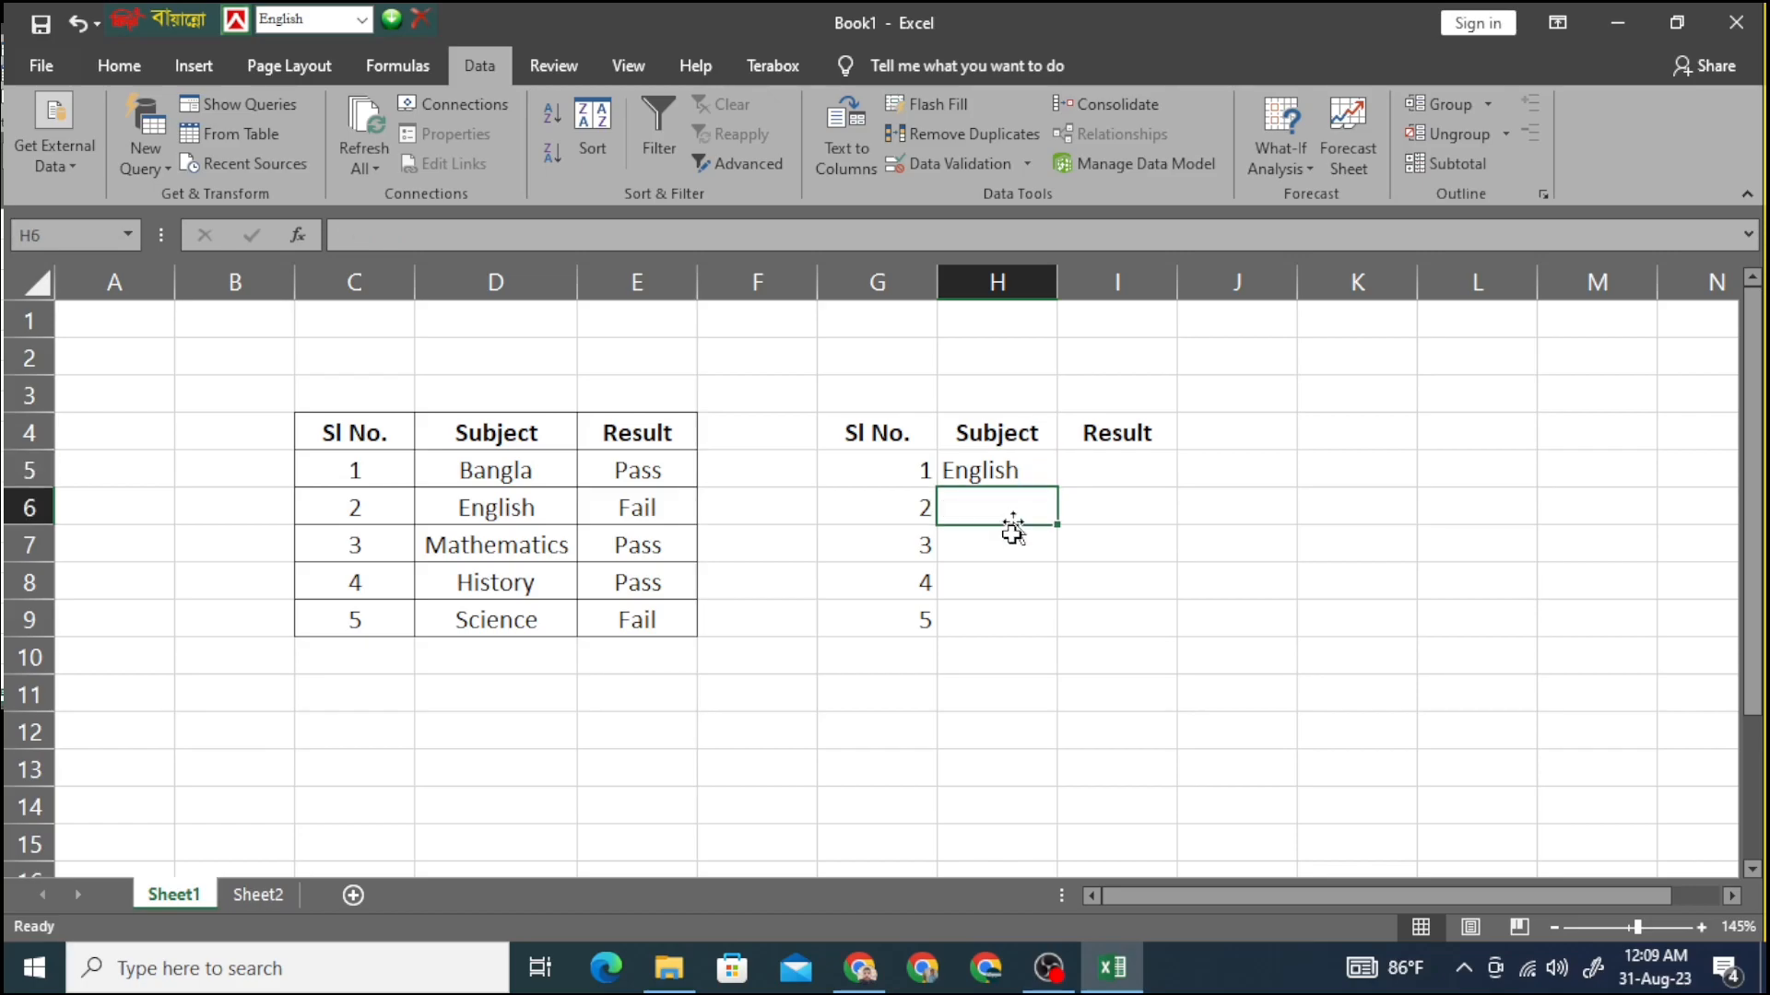
click(981, 472)
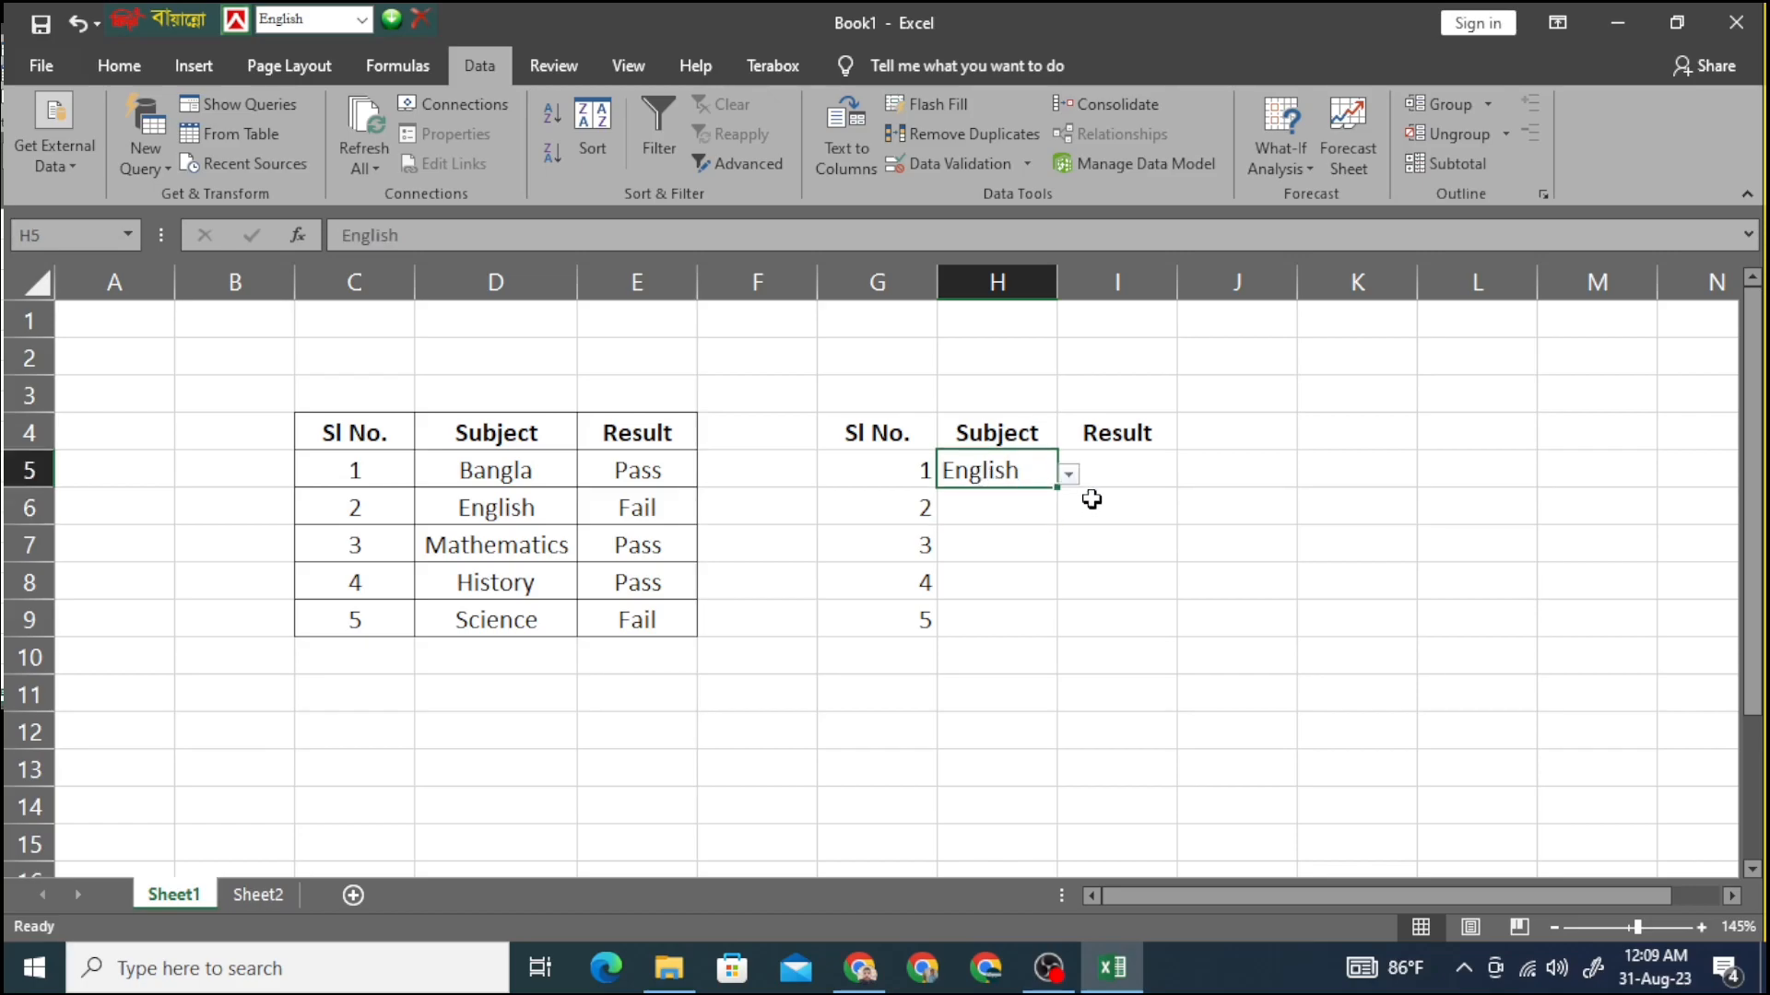
drag(1058, 487, 1059, 648)
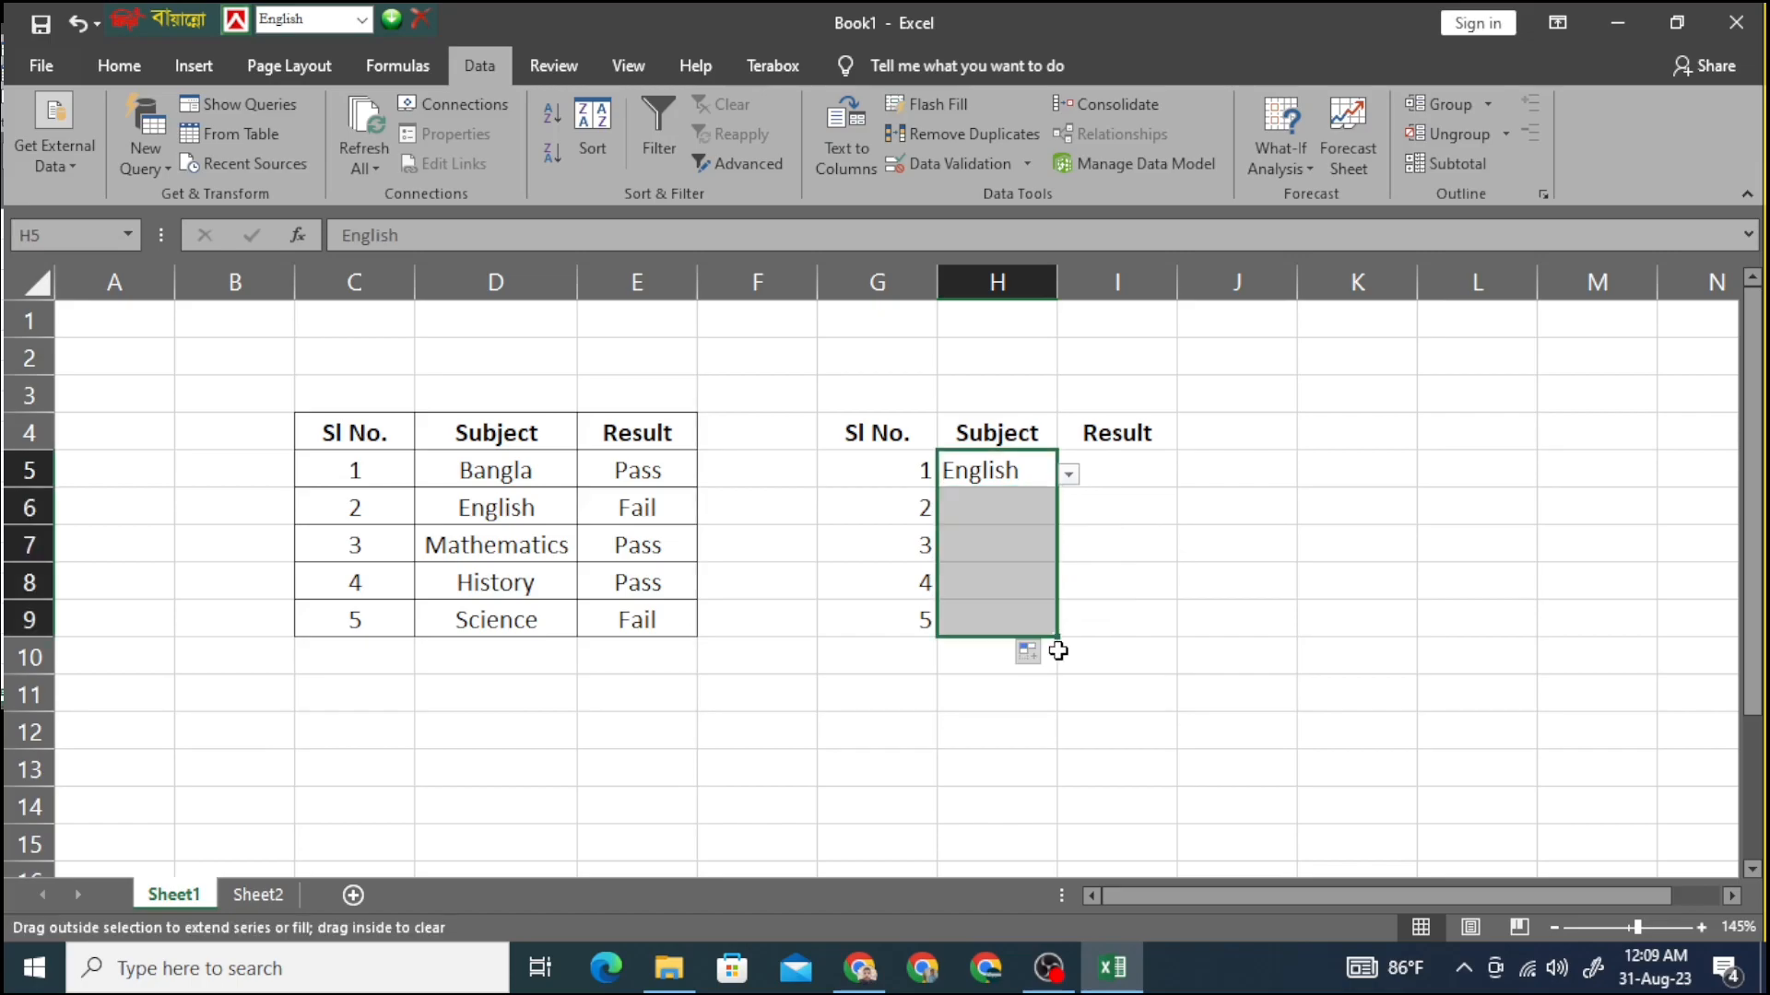
click(1014, 682)
click(1034, 512)
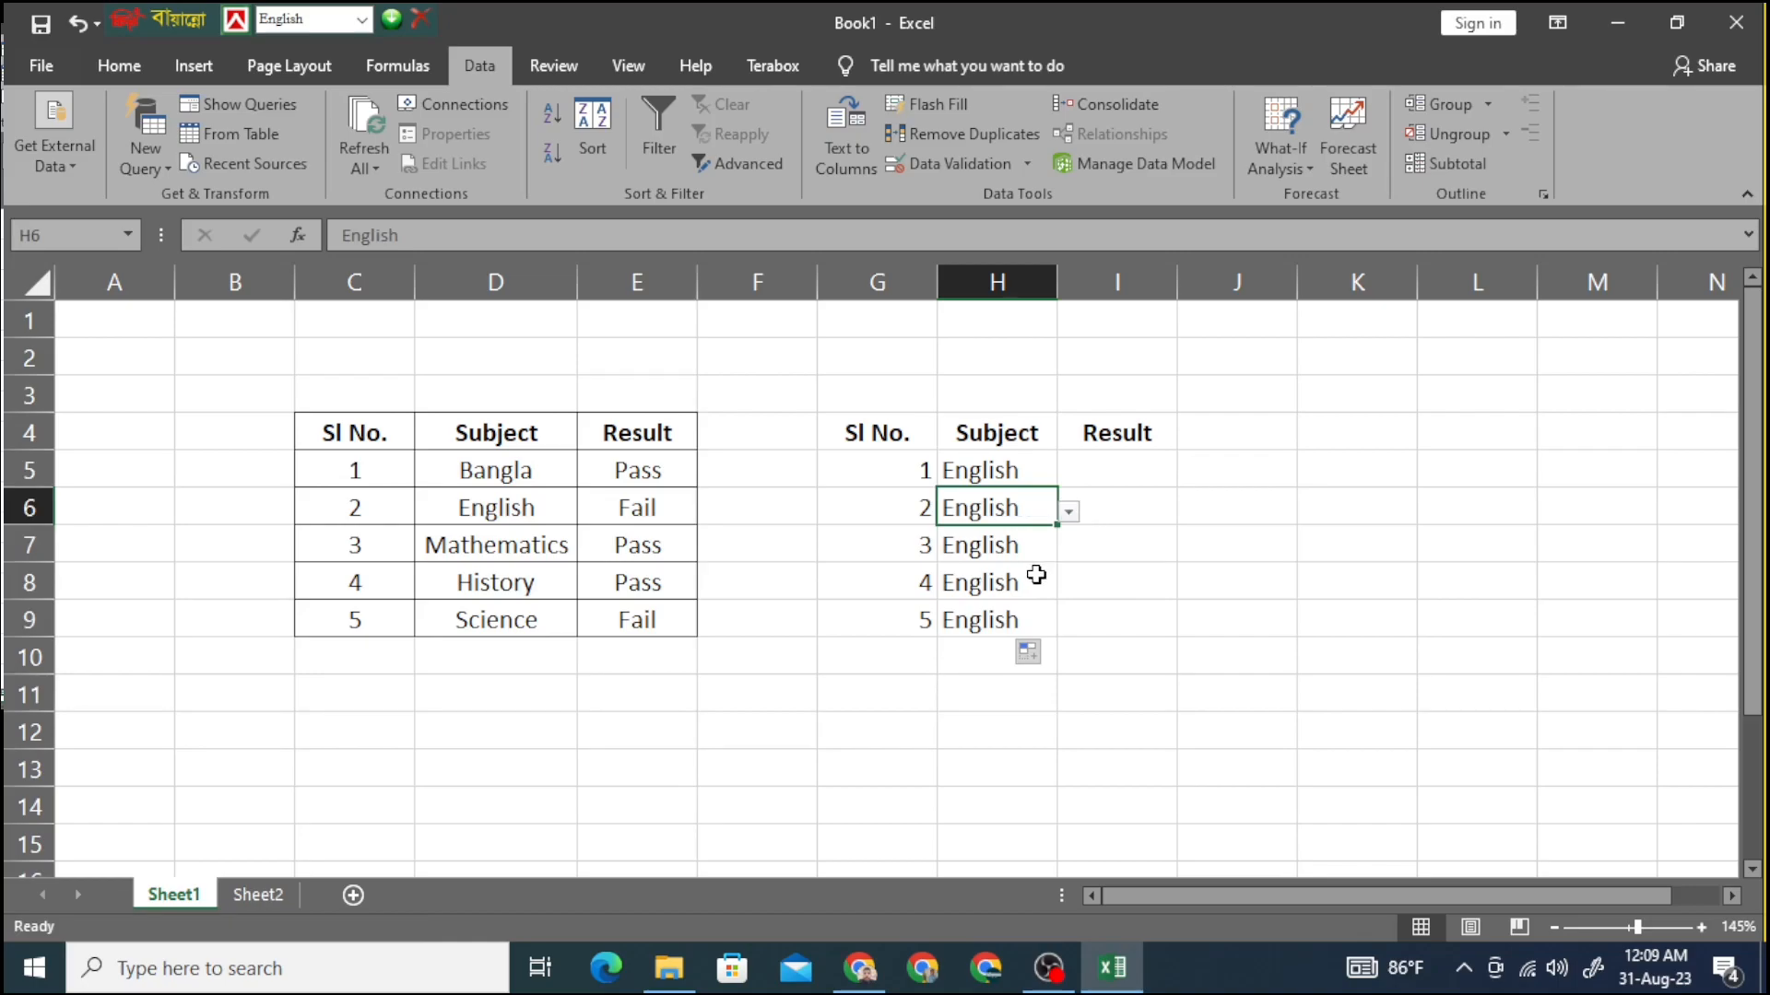
click(1019, 553)
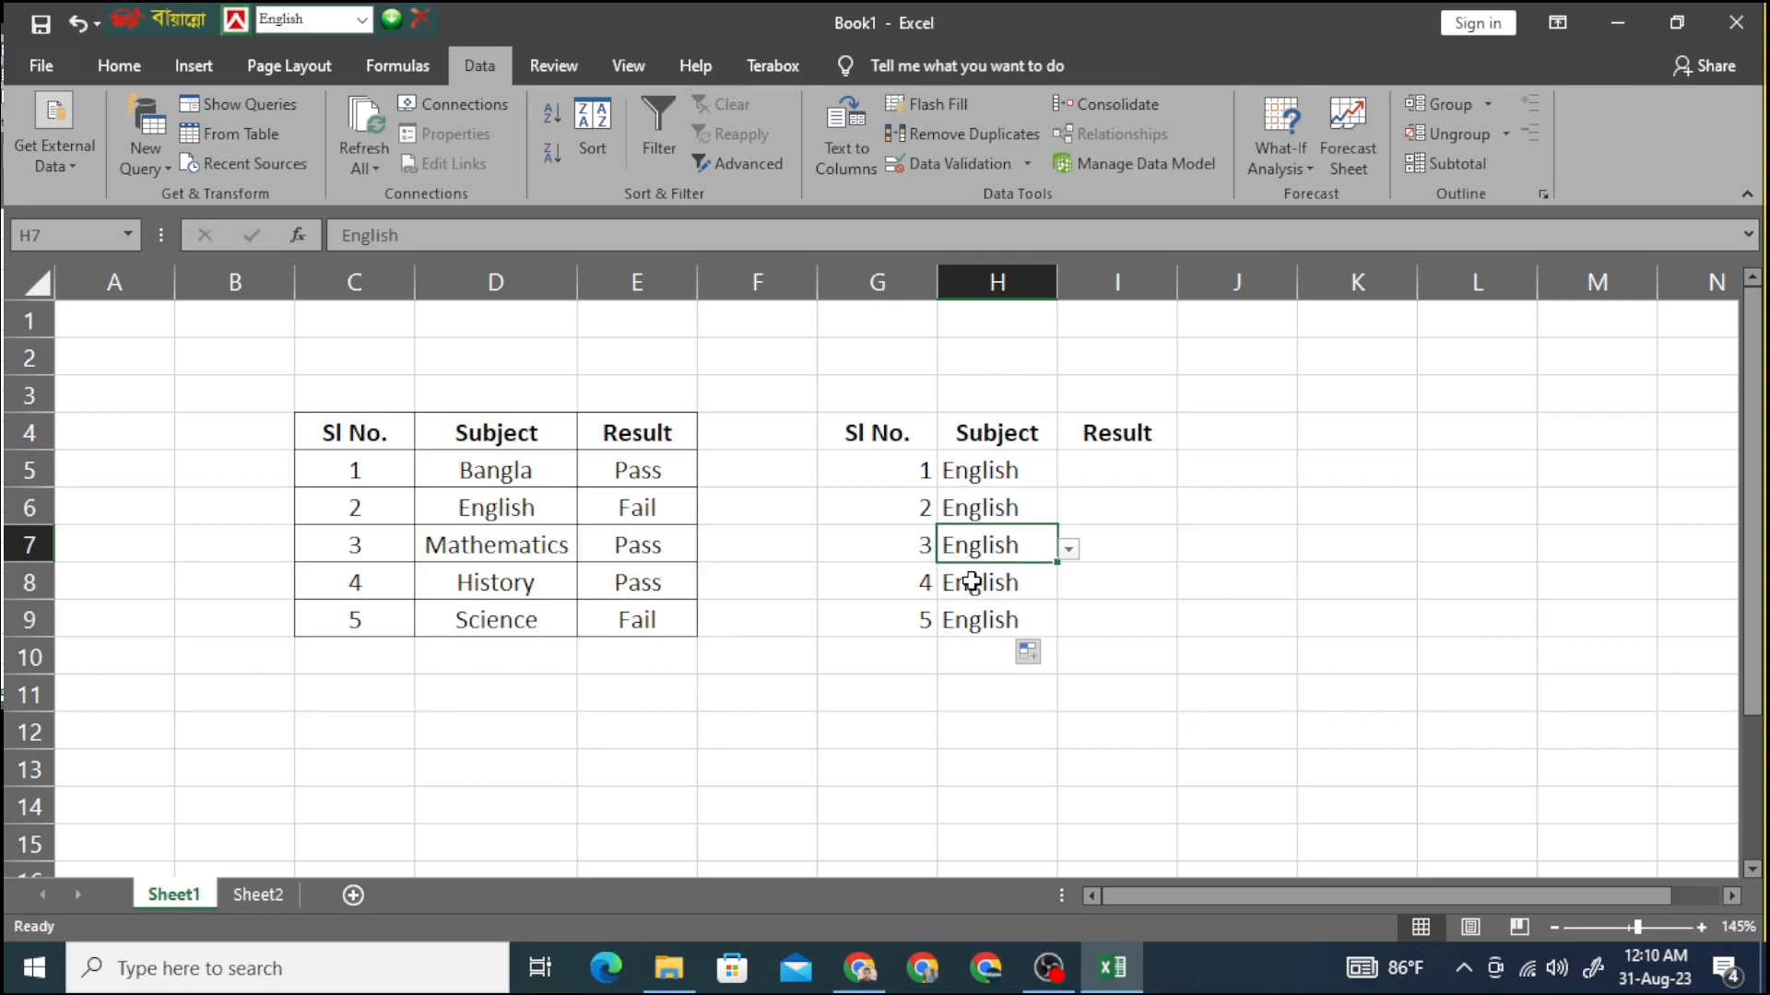
- Undo the fill, the subject choice and the list validation in the second table's Subject column
key(ctrl+z)
key(ctrl+z)
key(ctrl+z)
click(1036, 529)
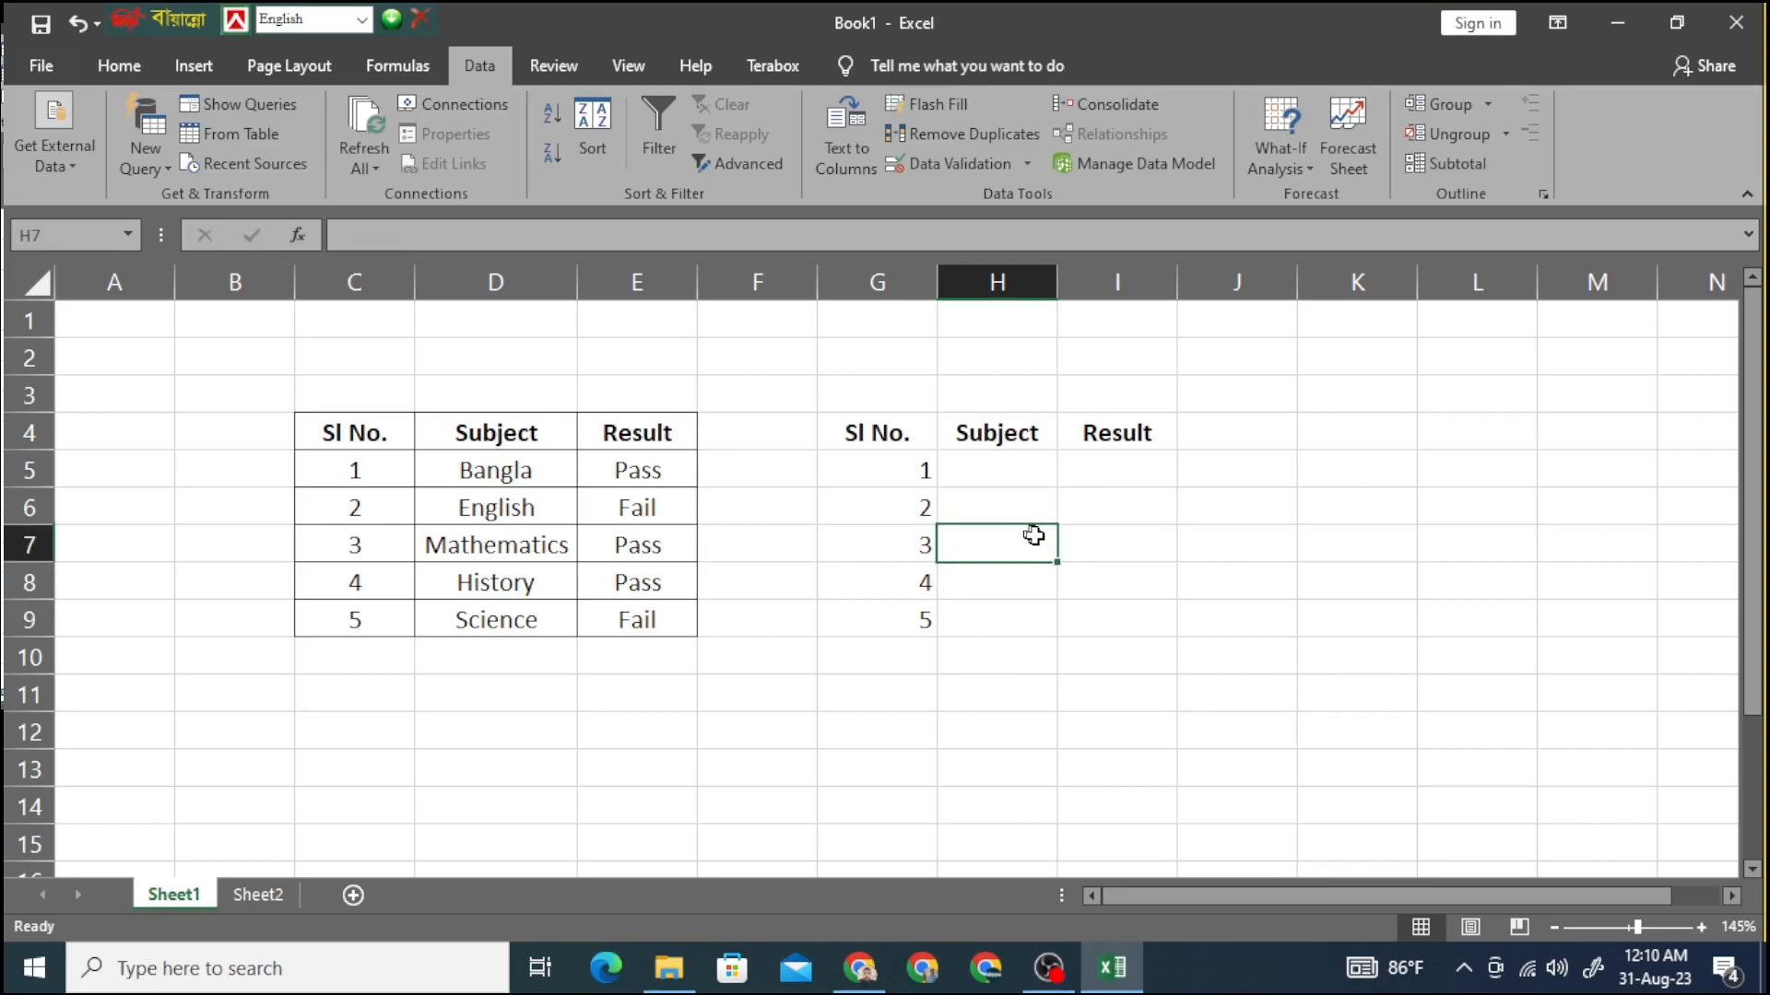
- Apply a List validation to H5:H9 with the source Bangla, English, Mathematics, History, Science
click(1014, 475)
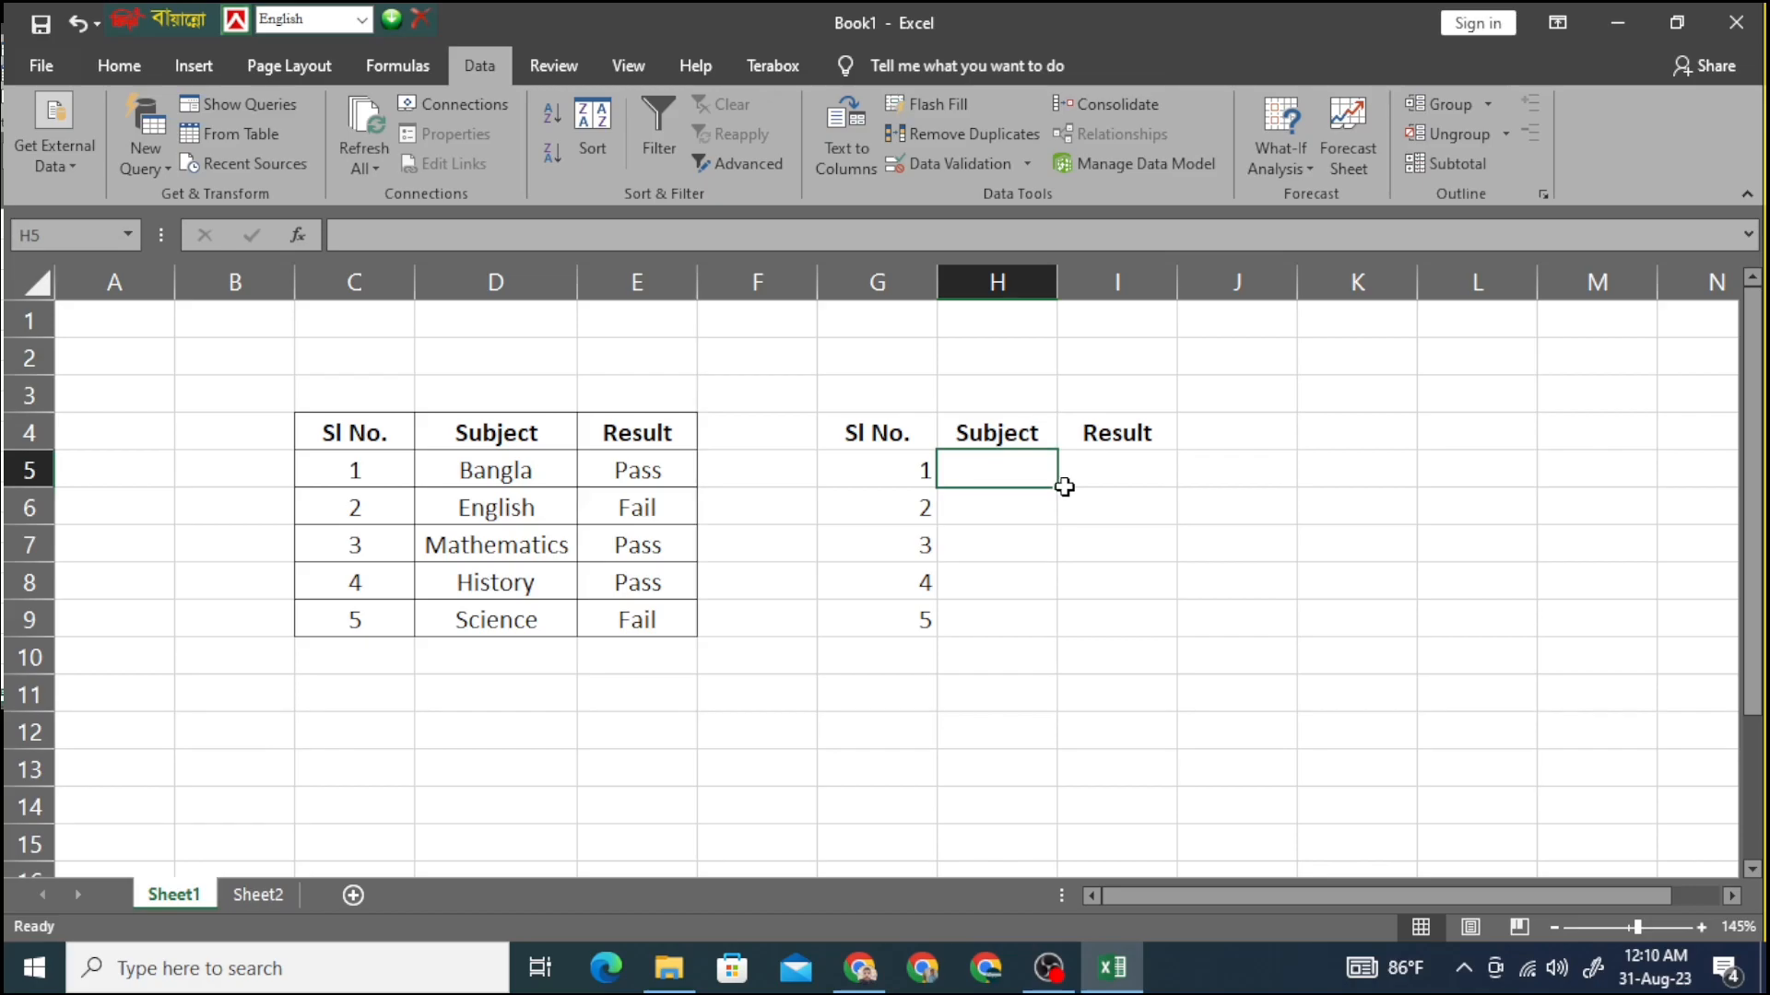
drag(1058, 488, 1055, 623)
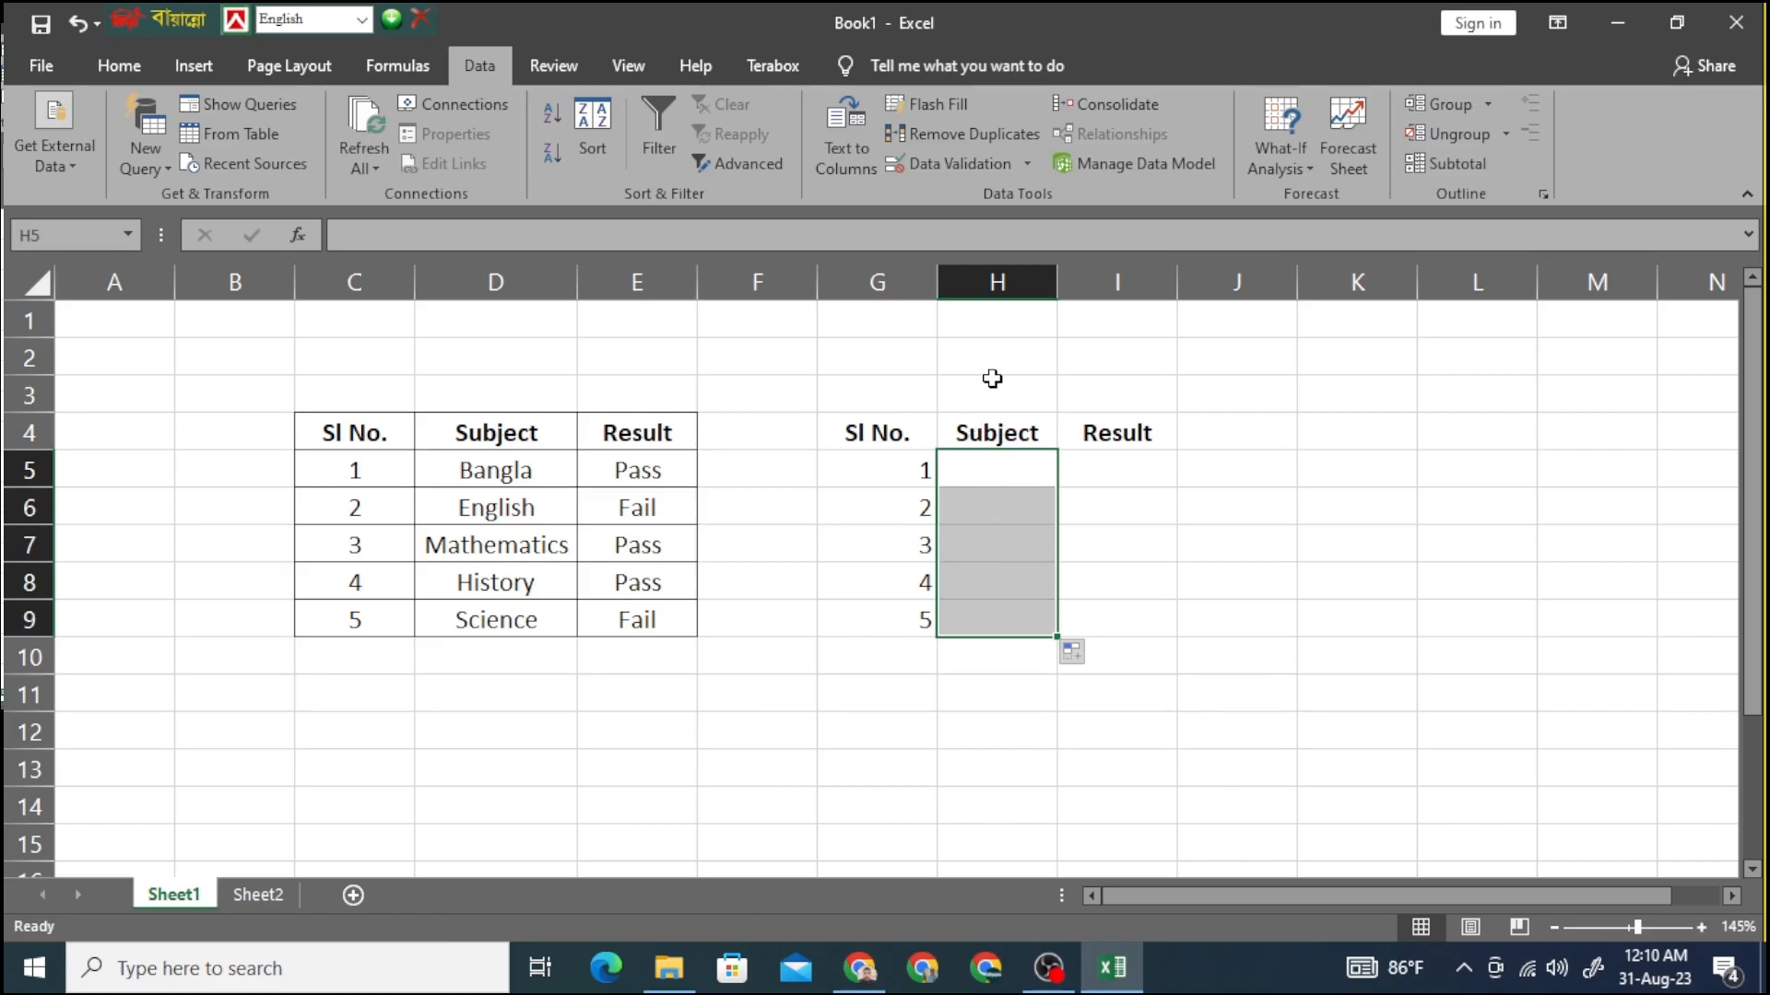
click(949, 167)
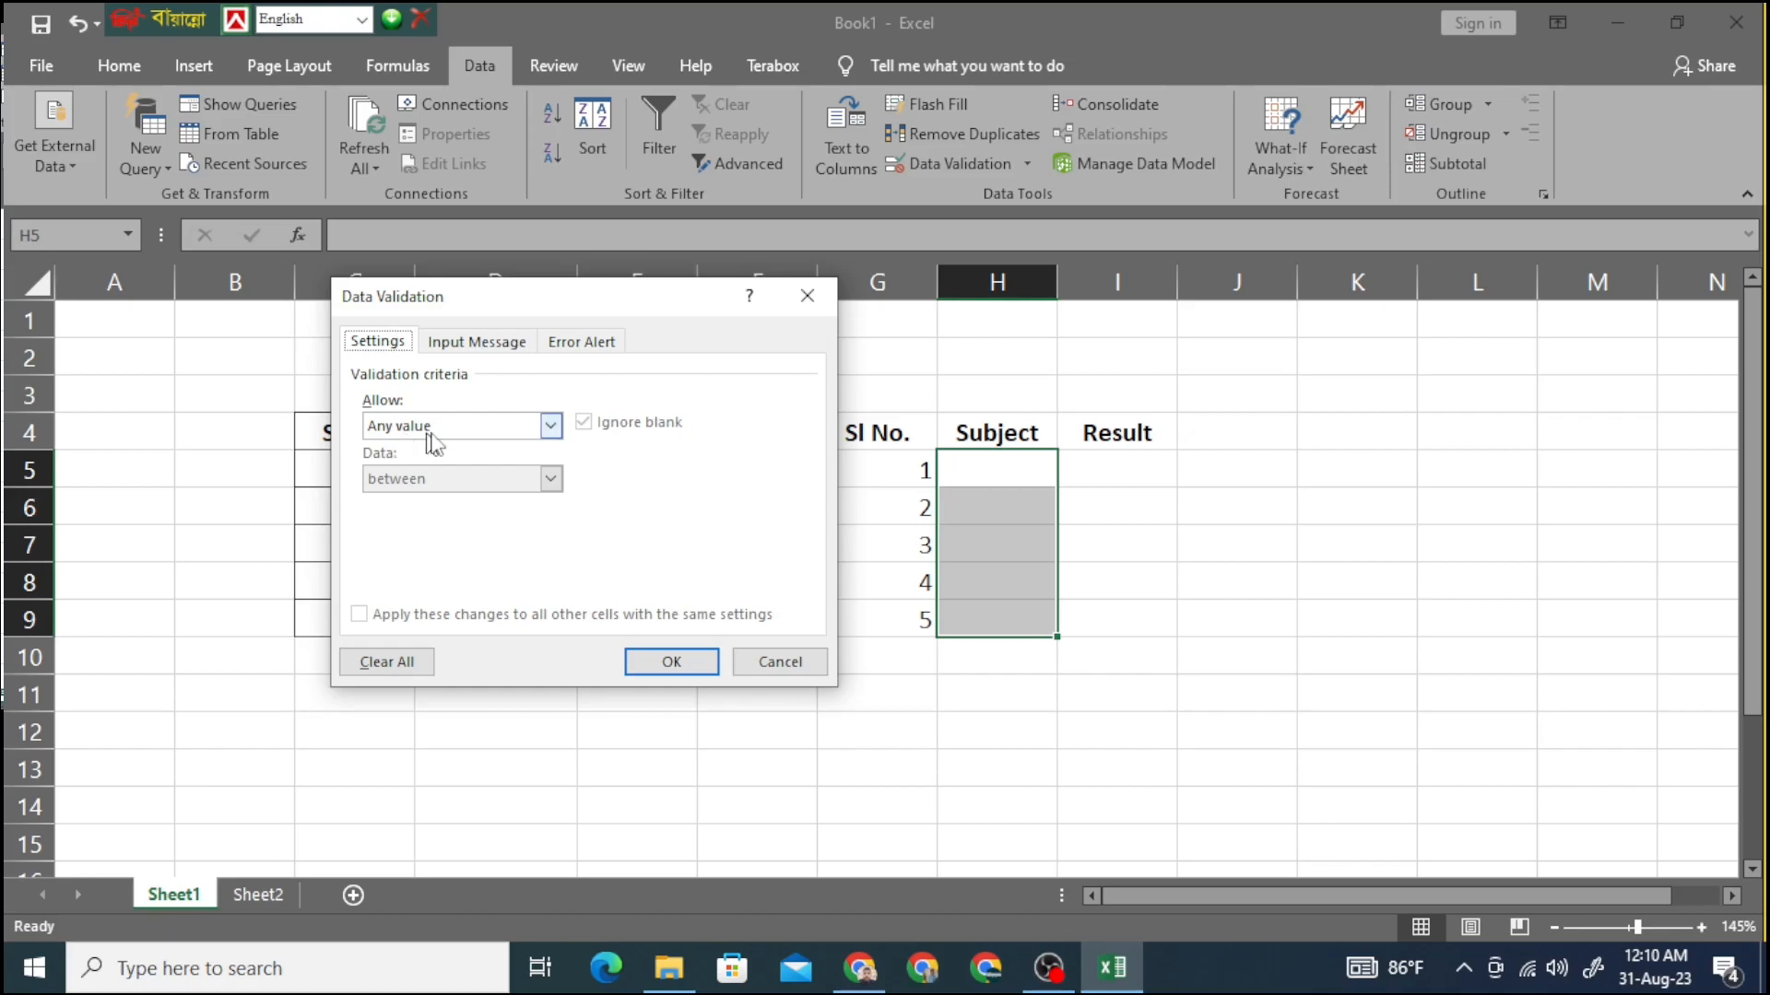
click(432, 427)
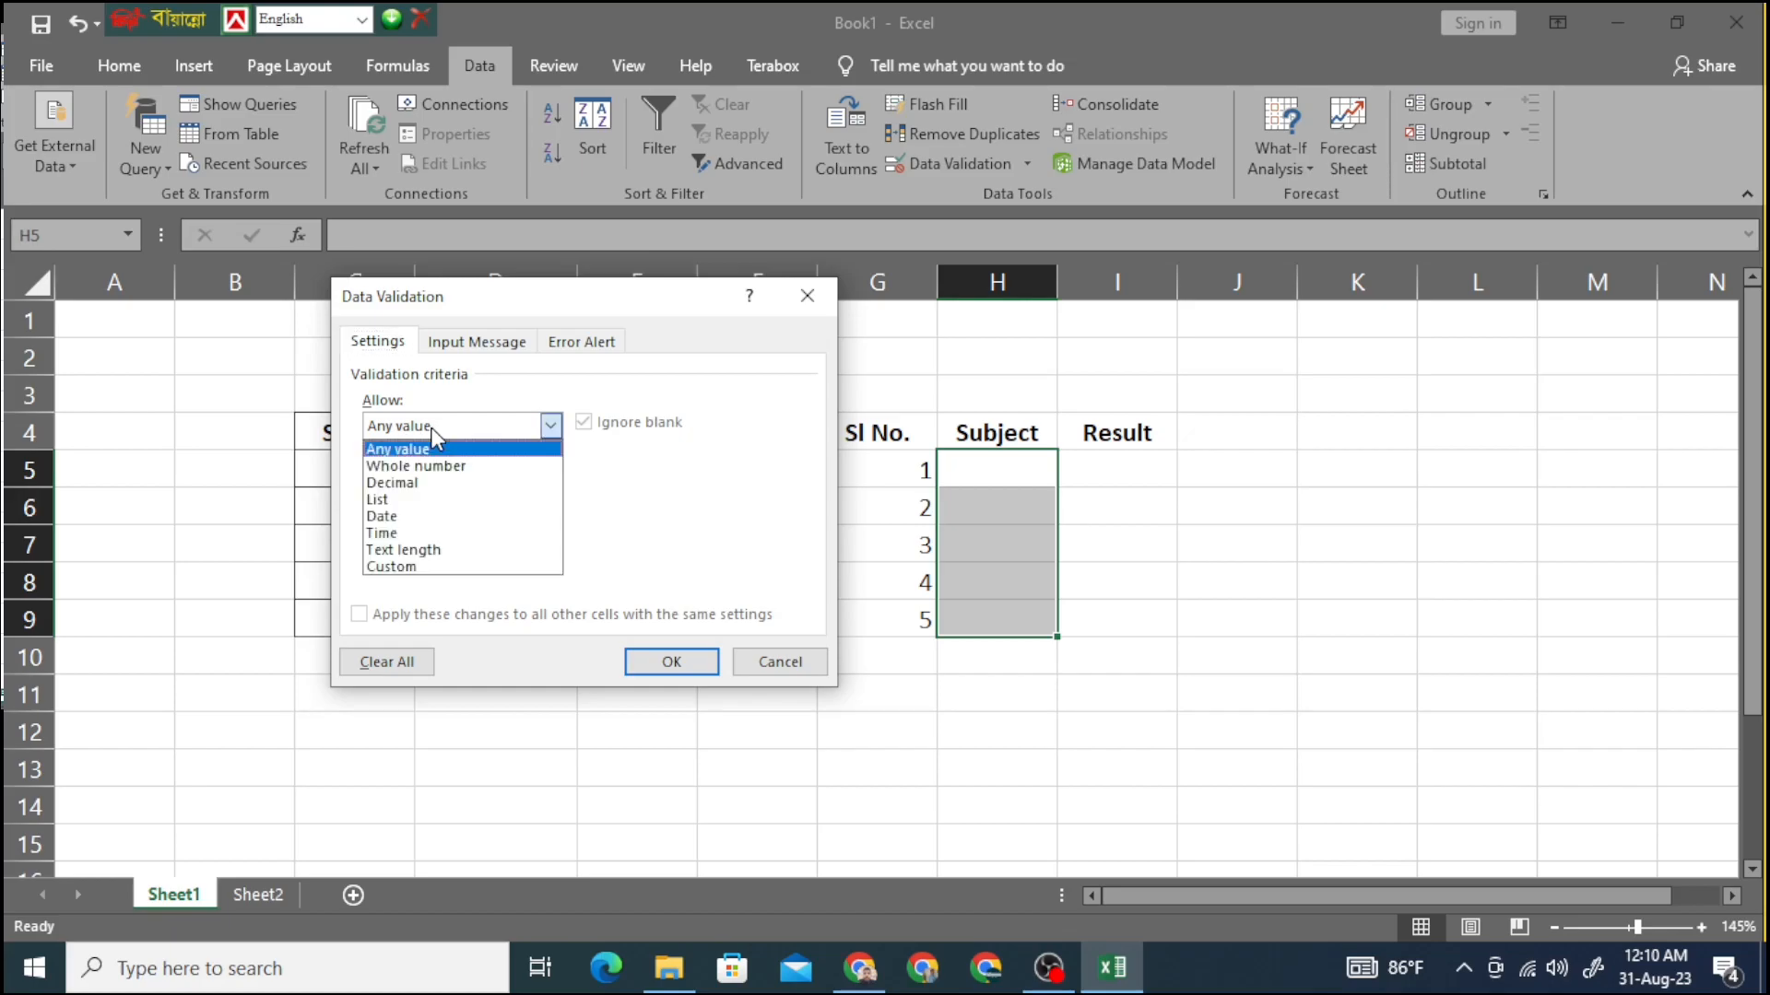
click(394, 500)
click(457, 533)
text(B)
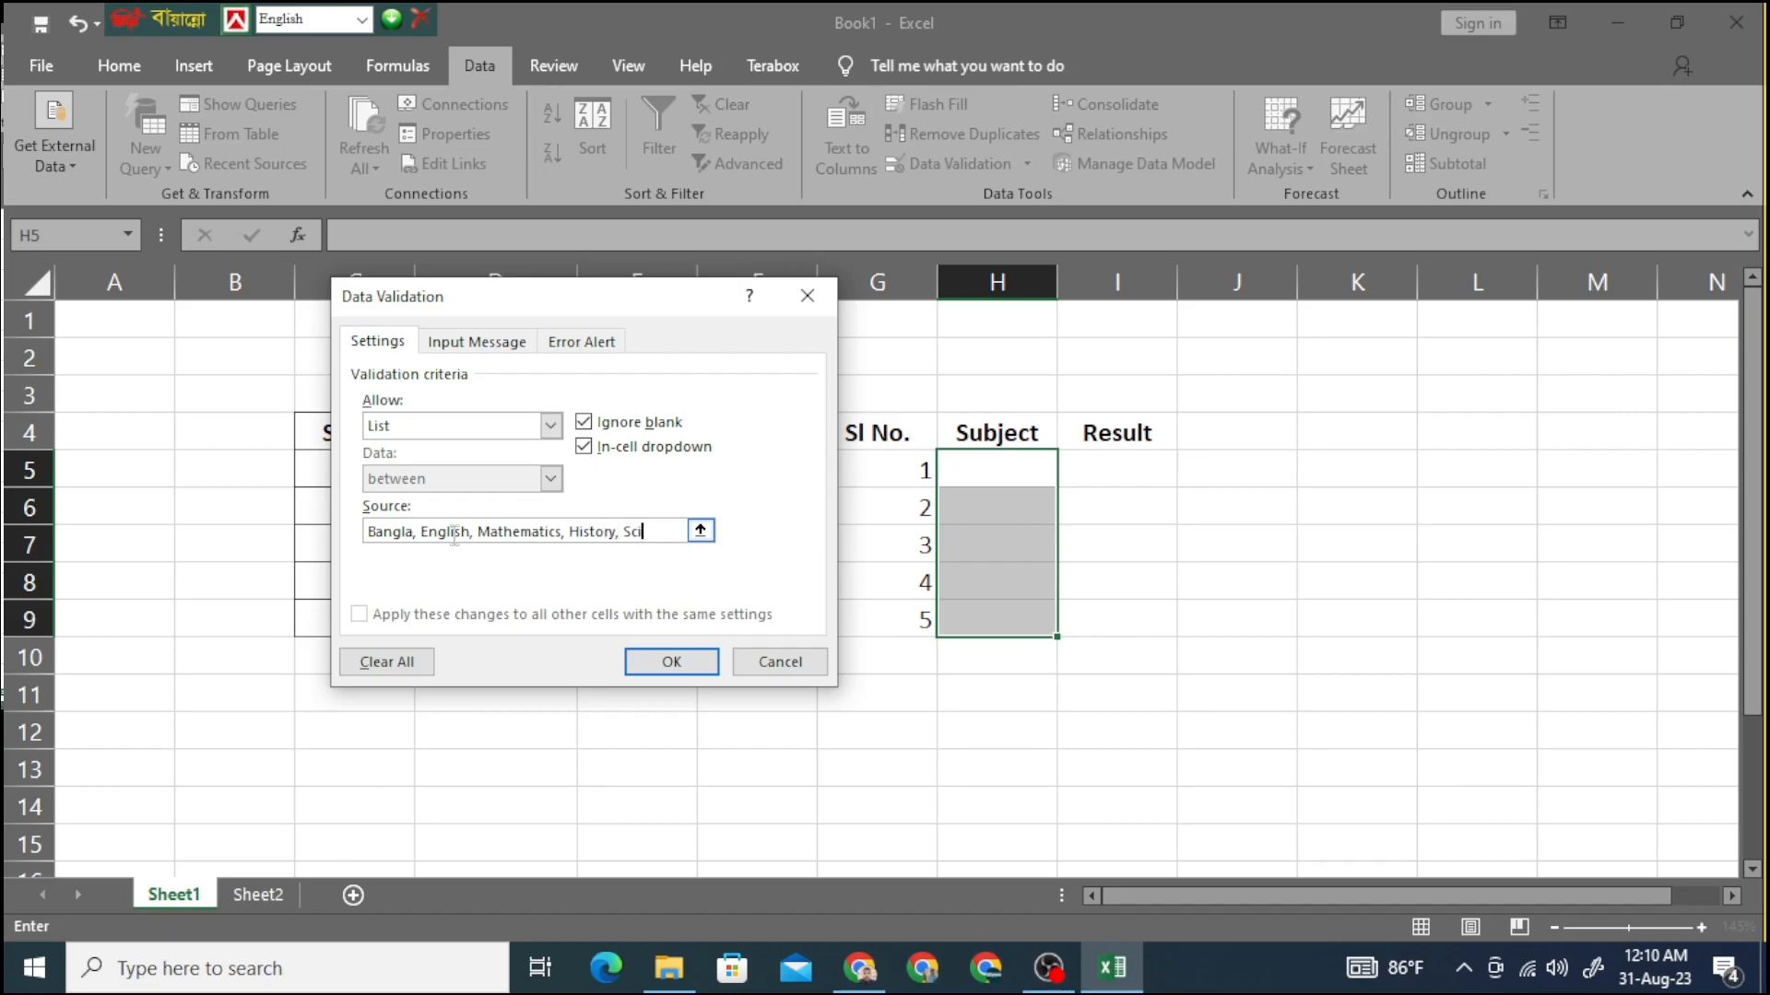
click(680, 663)
click(945, 705)
- Choose Mathematics as the subject in H6 and English in H7 of the second table
click(1014, 505)
click(1072, 513)
key(Escape)
text(Mathematics)
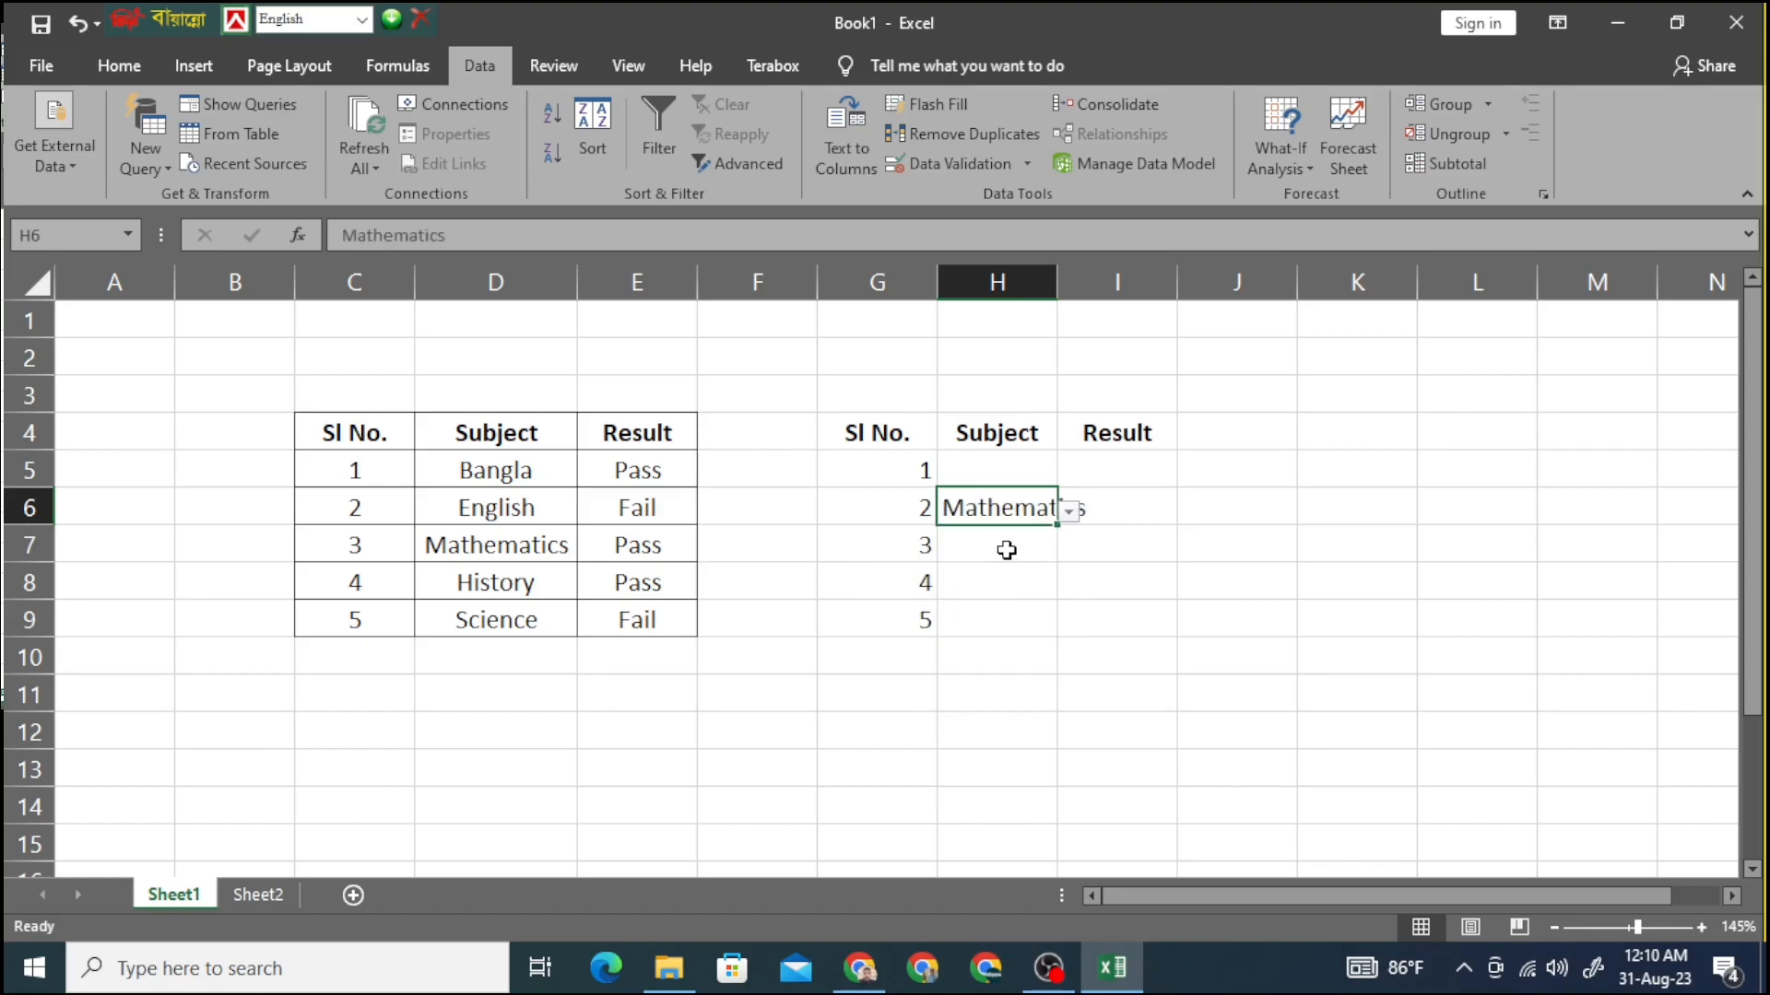
key(Return)
click(1068, 550)
click(944, 603)
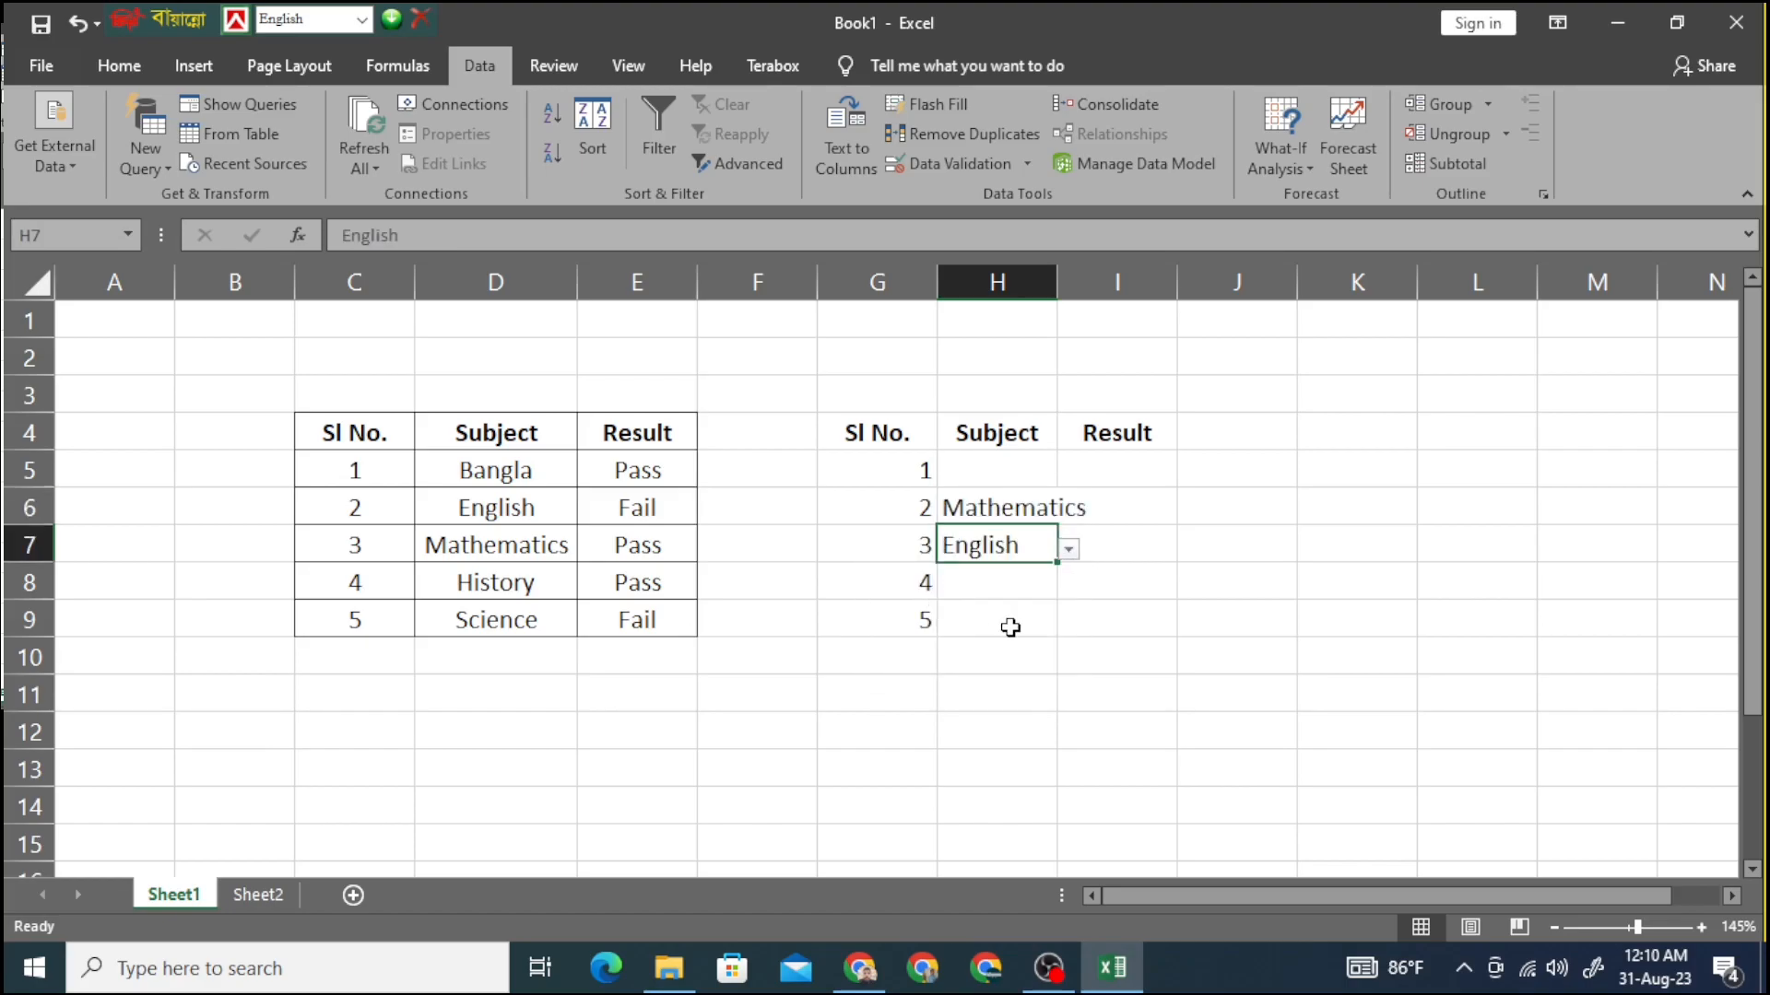
- Choose Science as the subject in H5 and Bangla in H9 from the drop-down lists
click(1014, 479)
click(1067, 476)
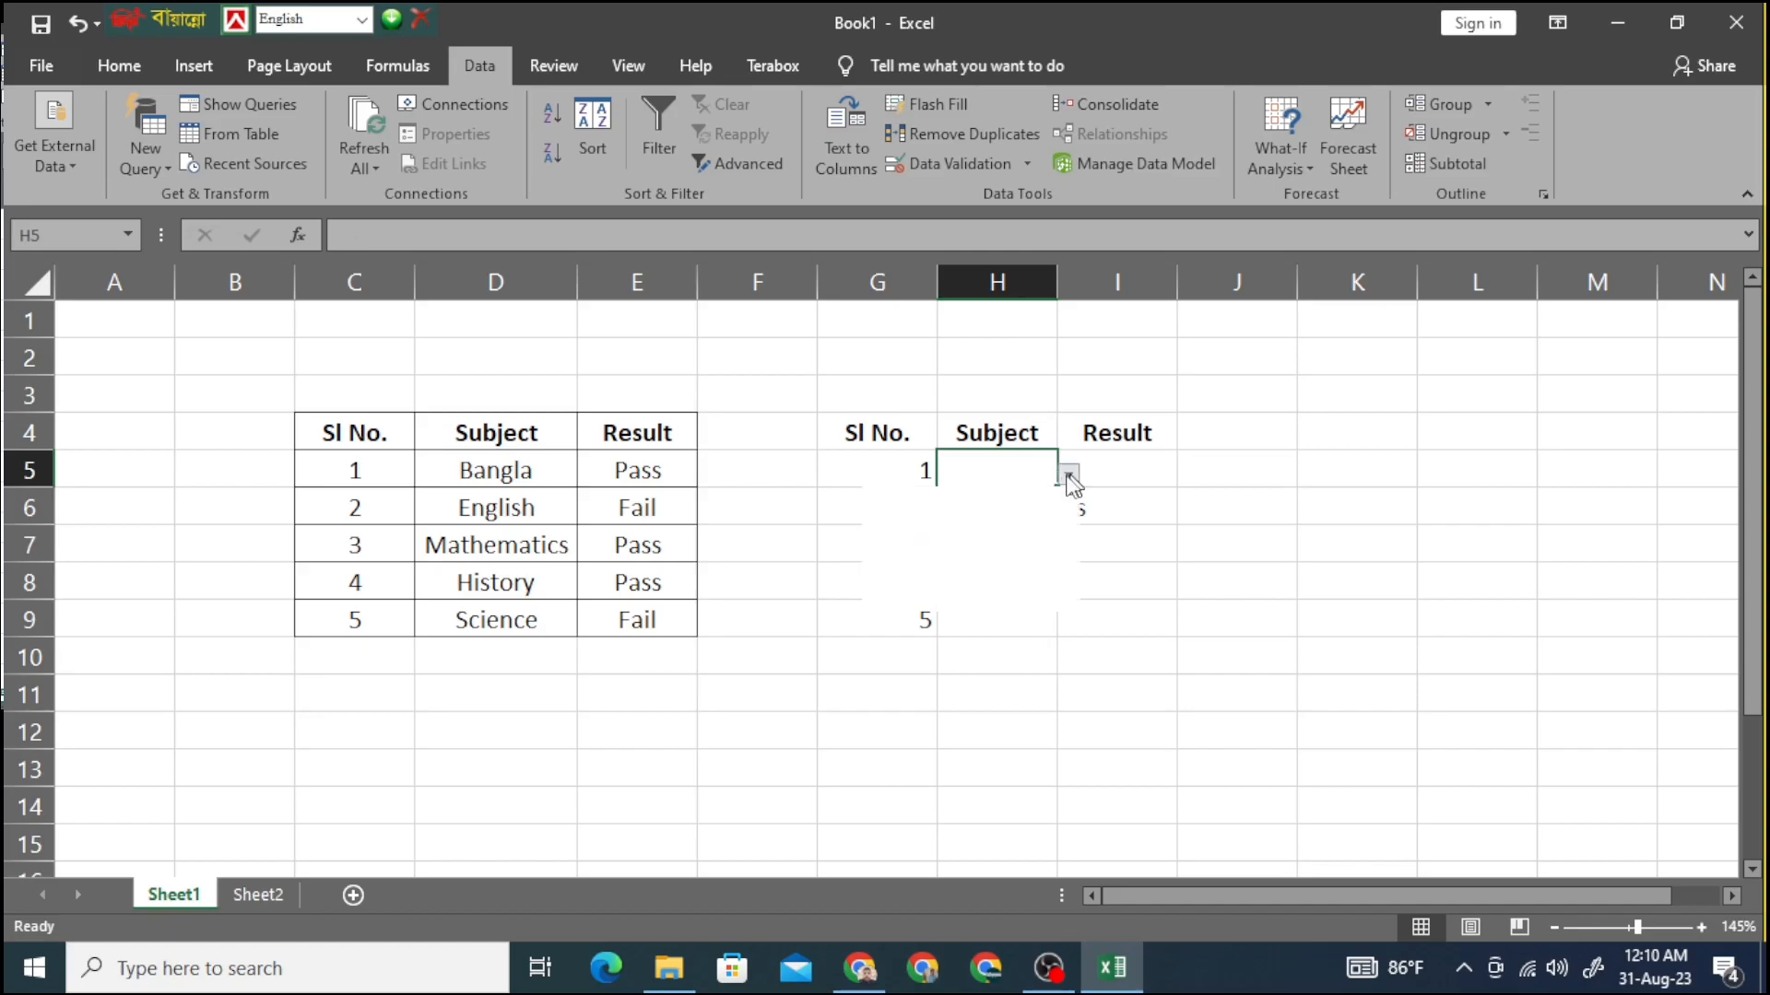
click(967, 601)
click(992, 605)
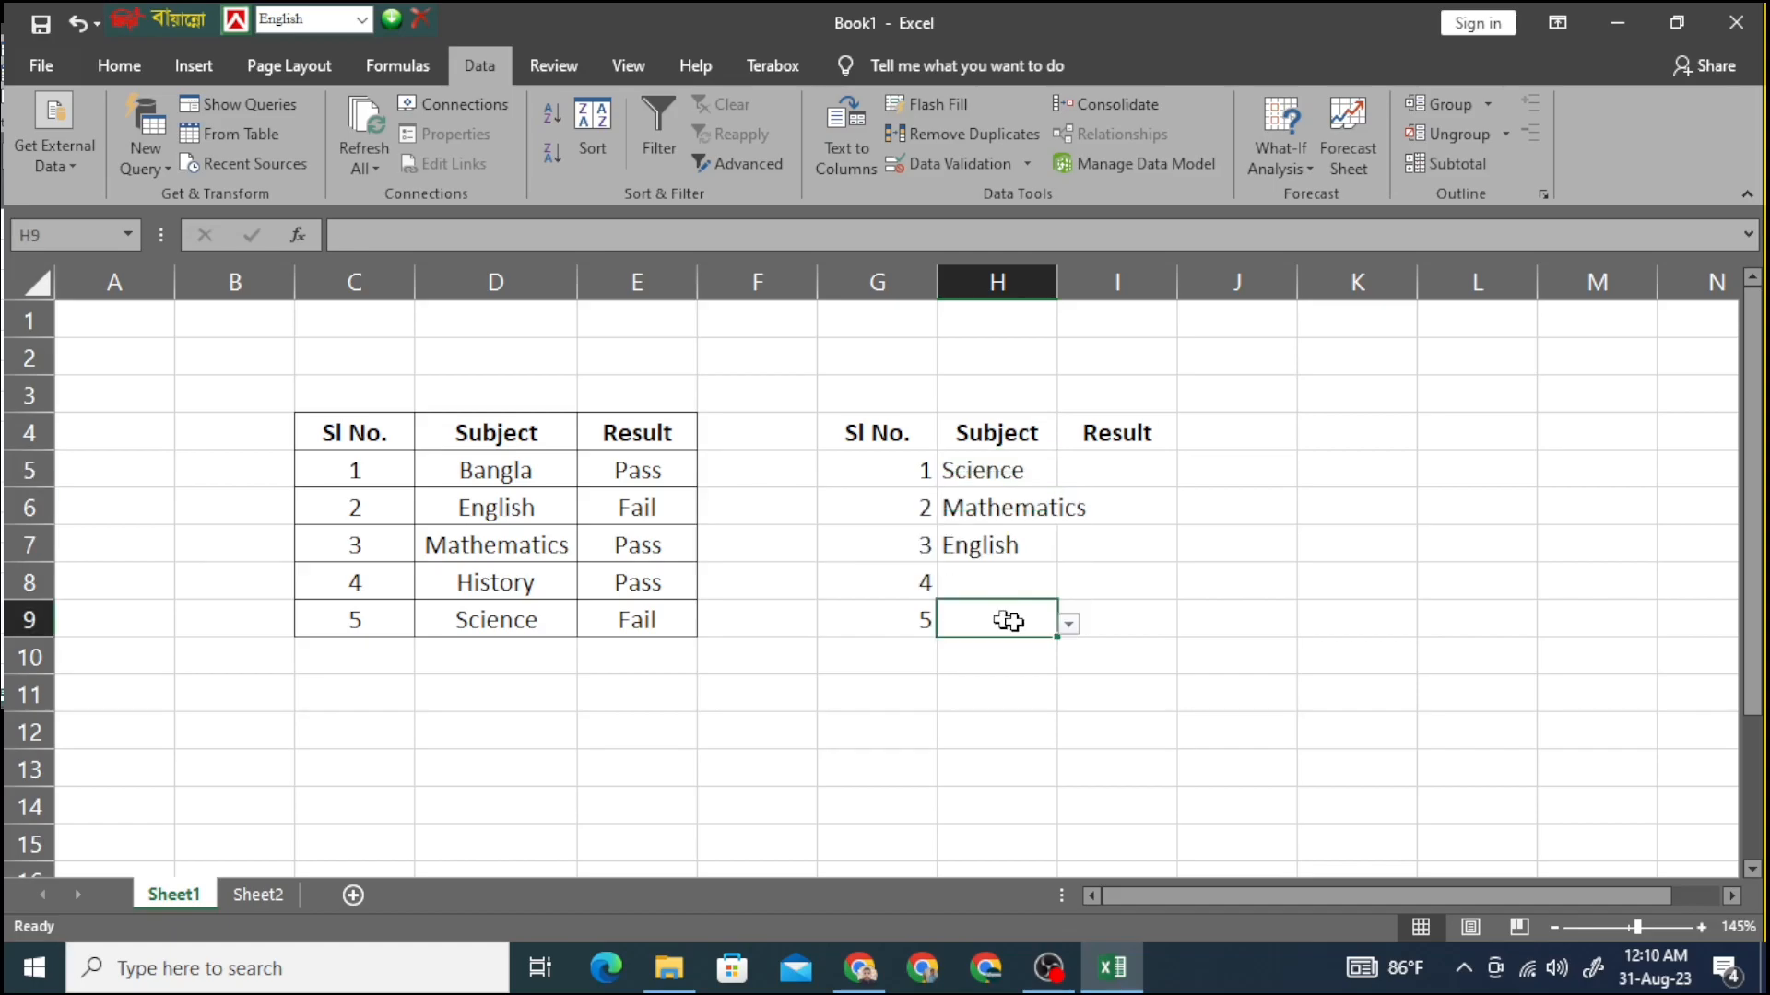
click(1069, 623)
click(977, 642)
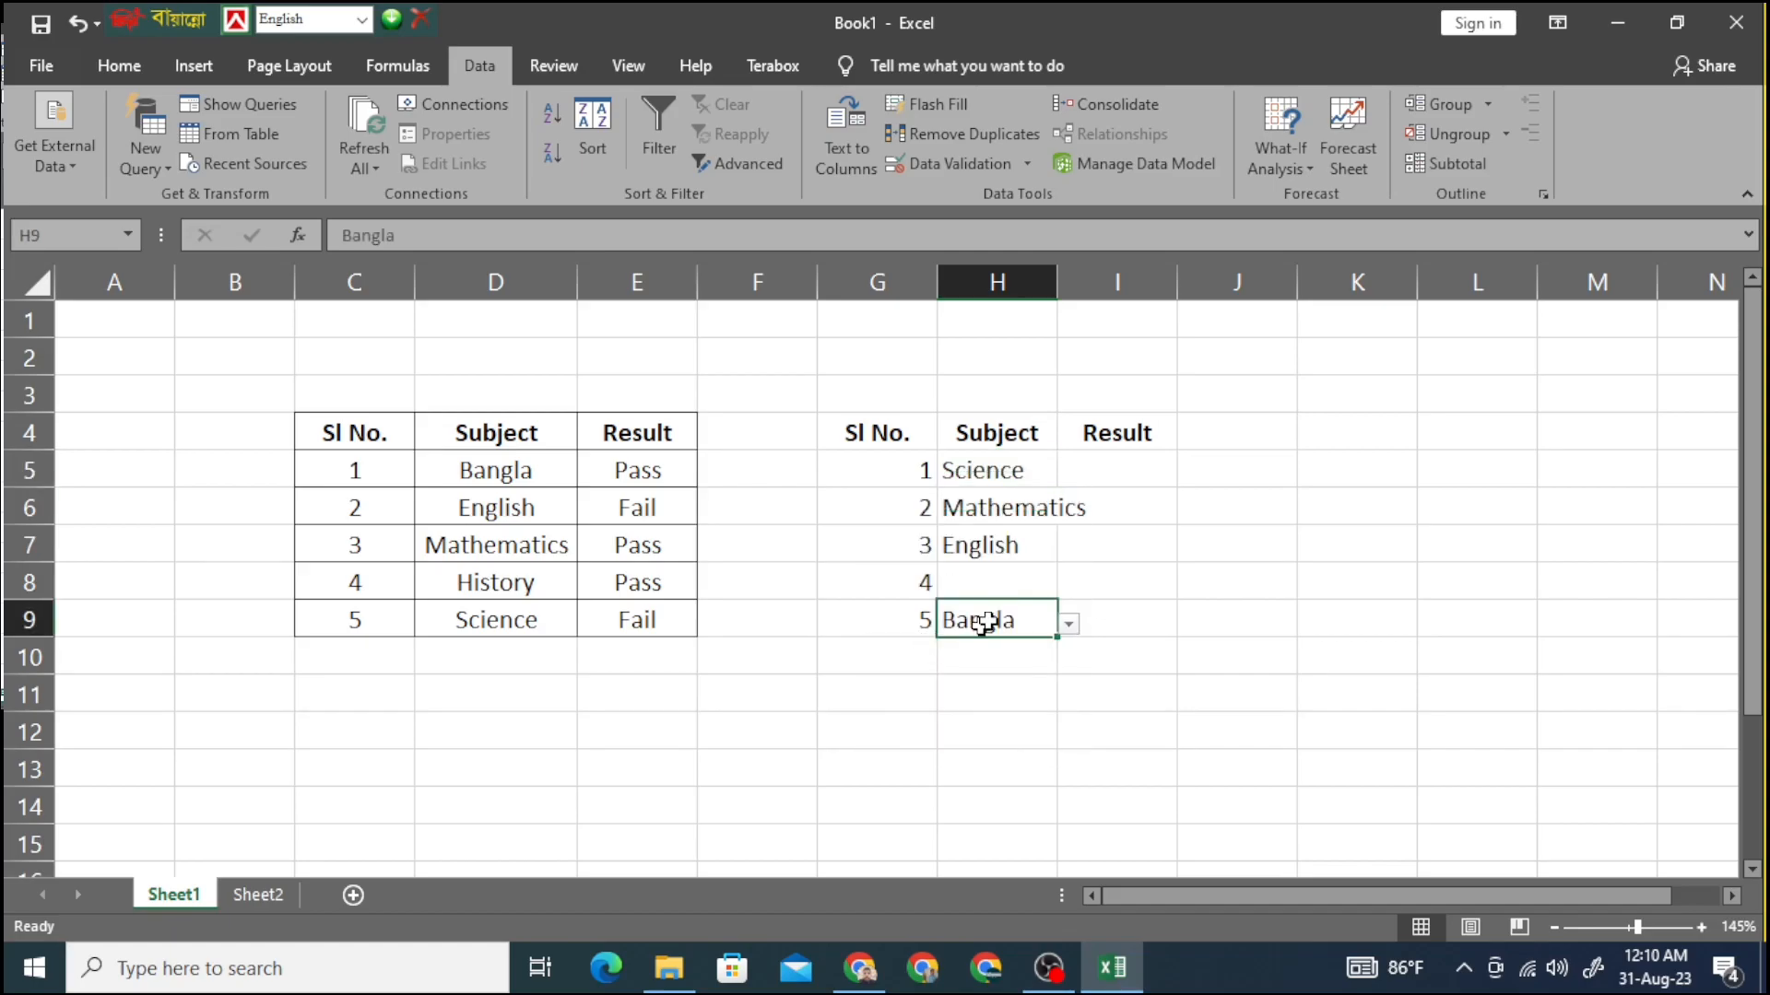
click(1020, 584)
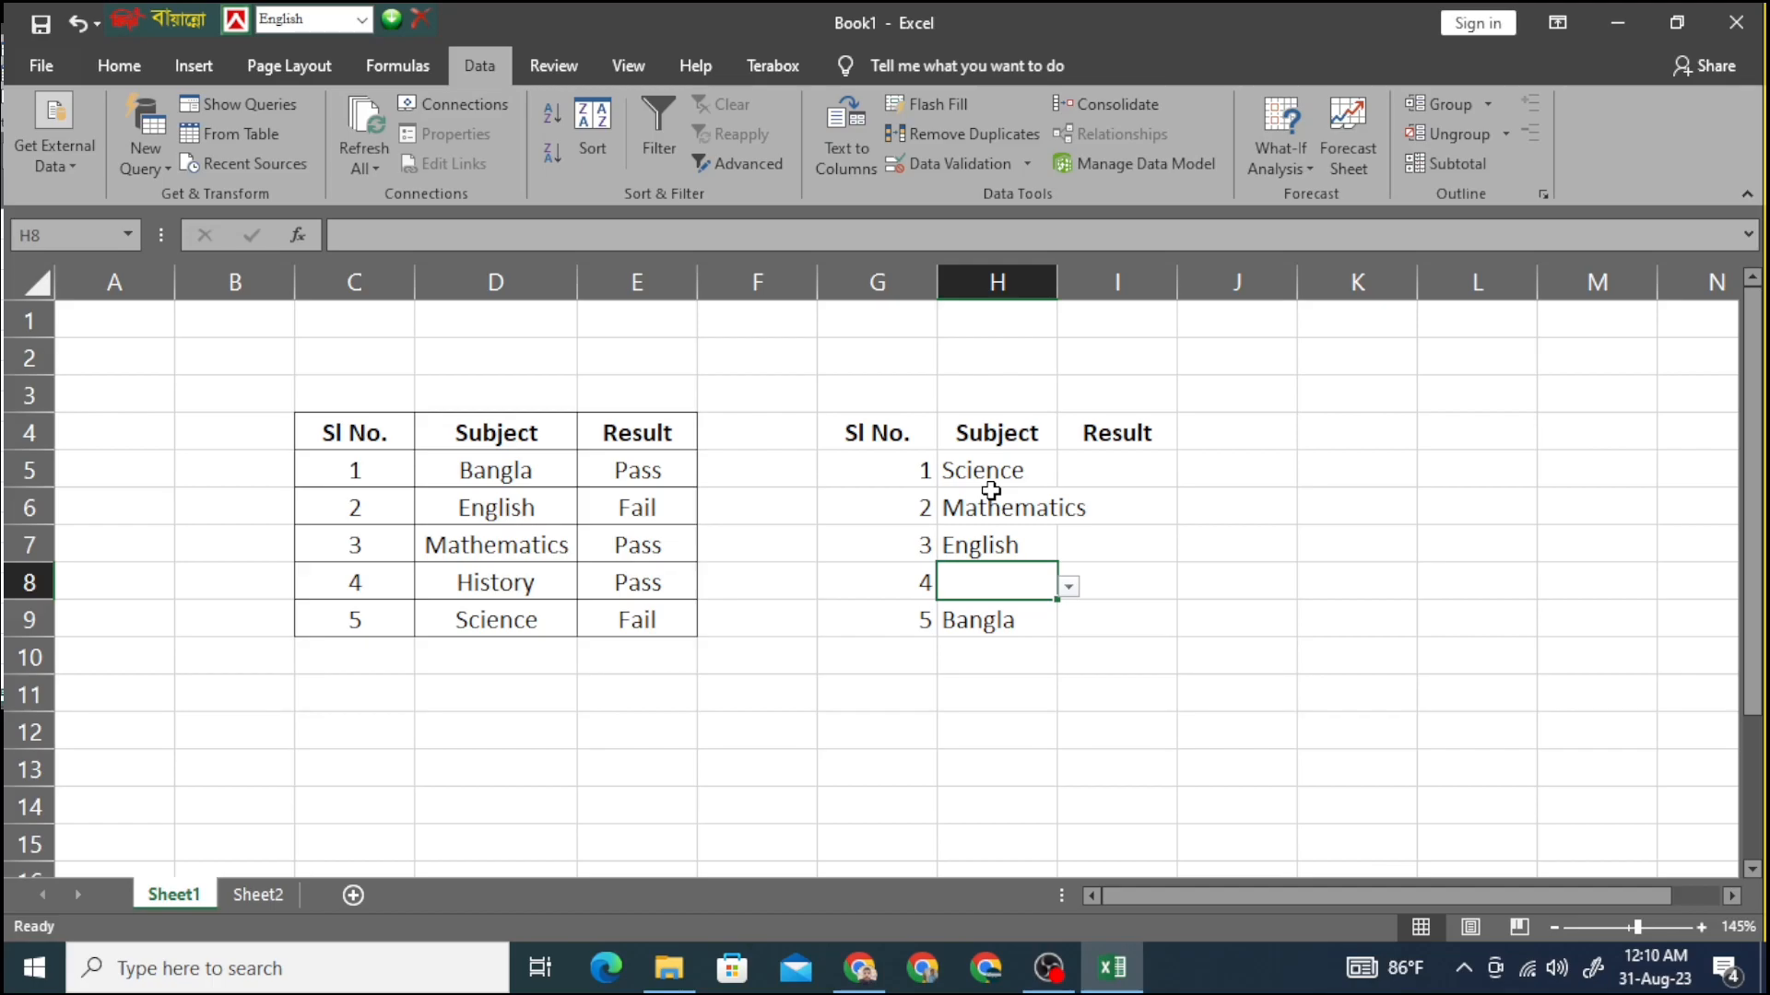
click(1024, 471)
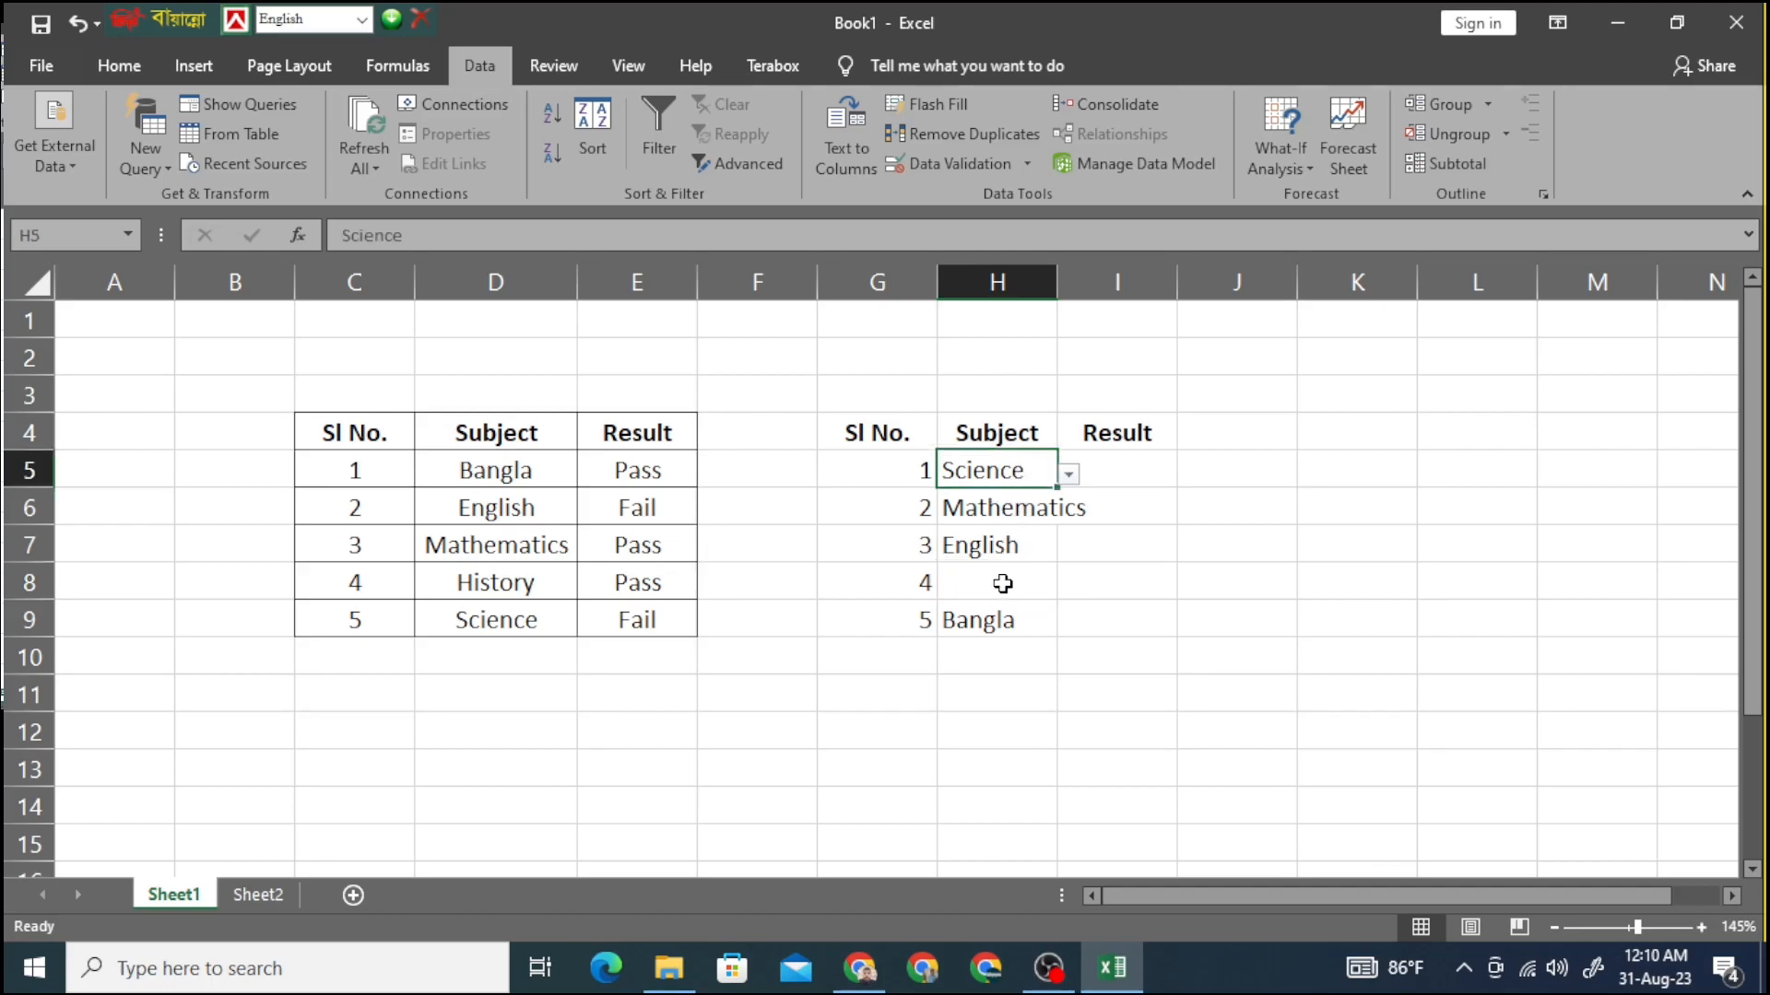
- AutoFit the width of the second table's Subject column to its contents
click(1131, 476)
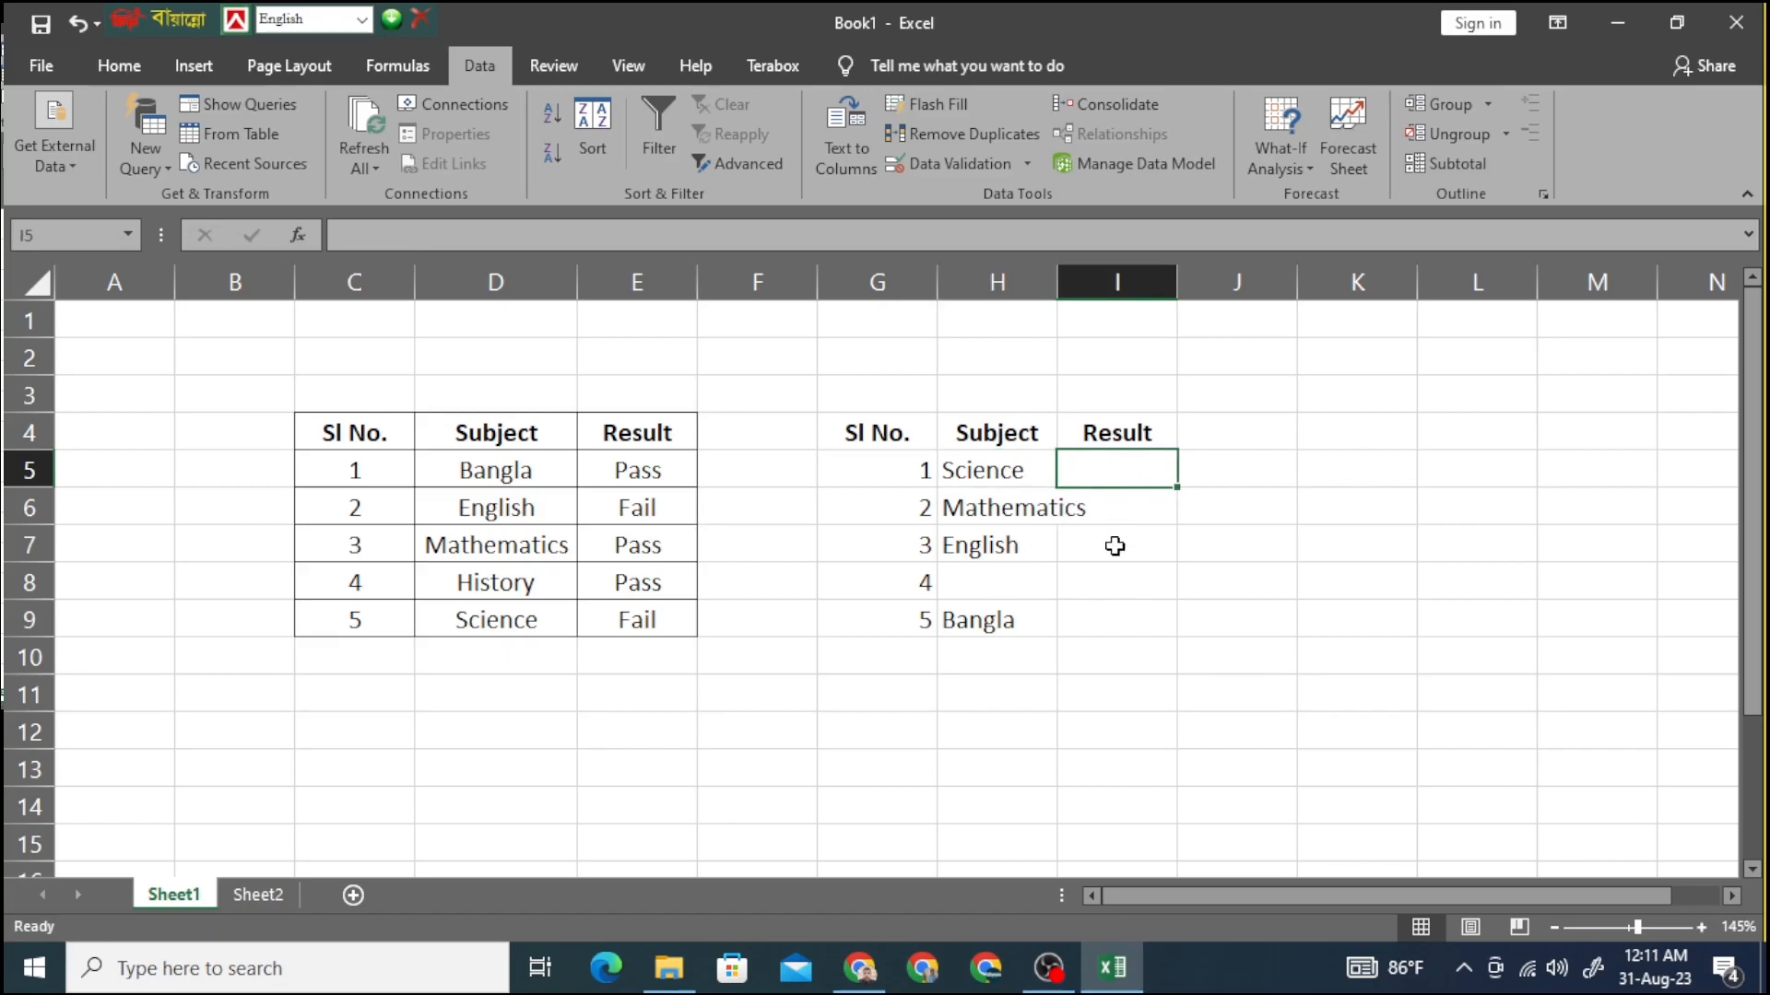
click(1118, 544)
double_click(1055, 275)
- Apply a List validation to I5 in the second table's Result column with the source Pass, Fail
click(1143, 471)
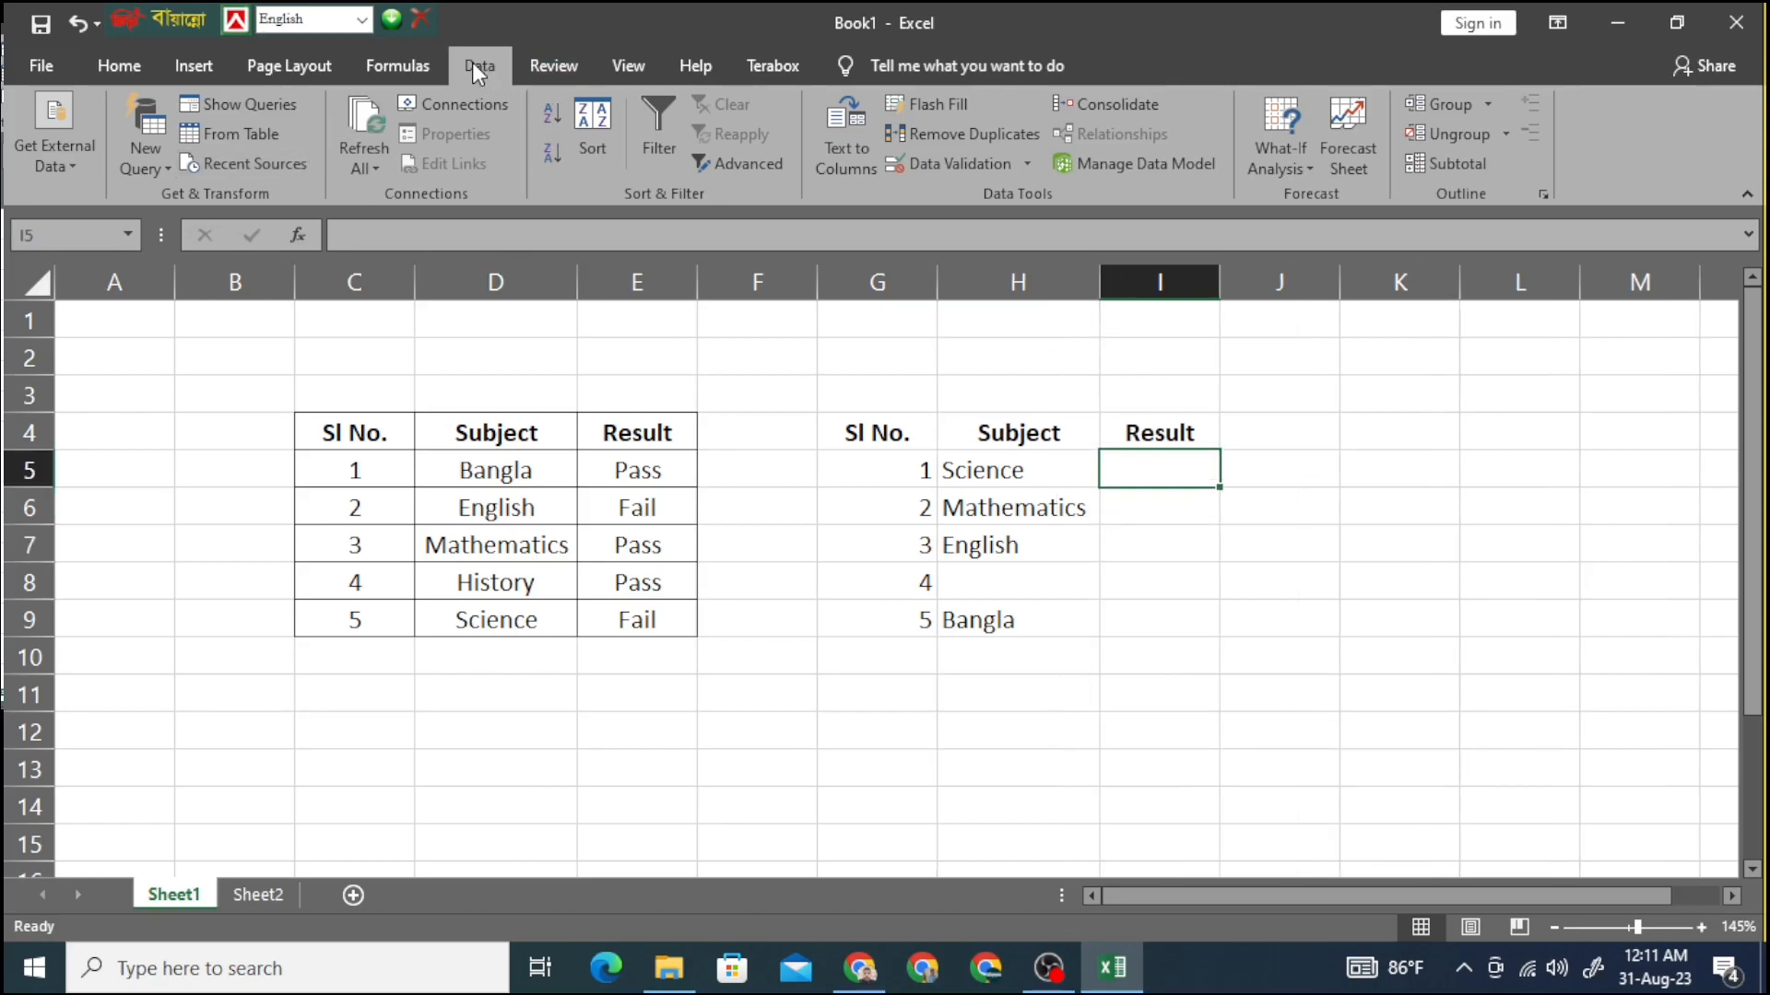
click(946, 171)
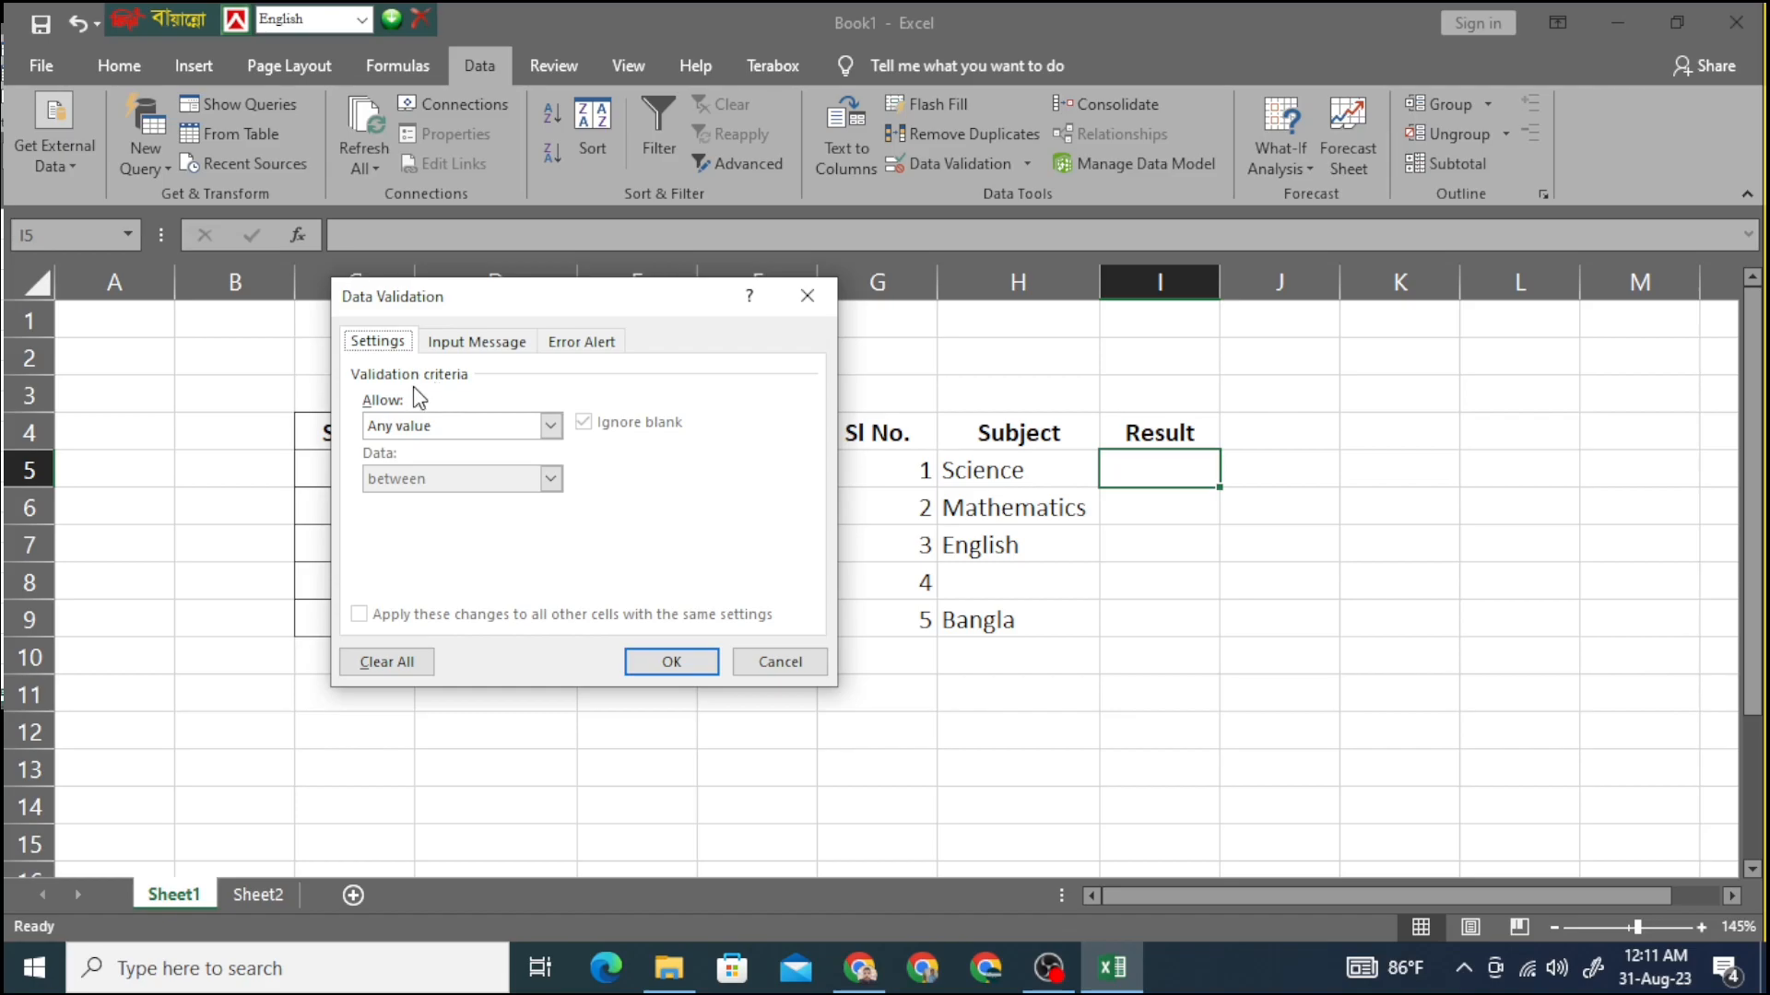
click(411, 426)
click(378, 499)
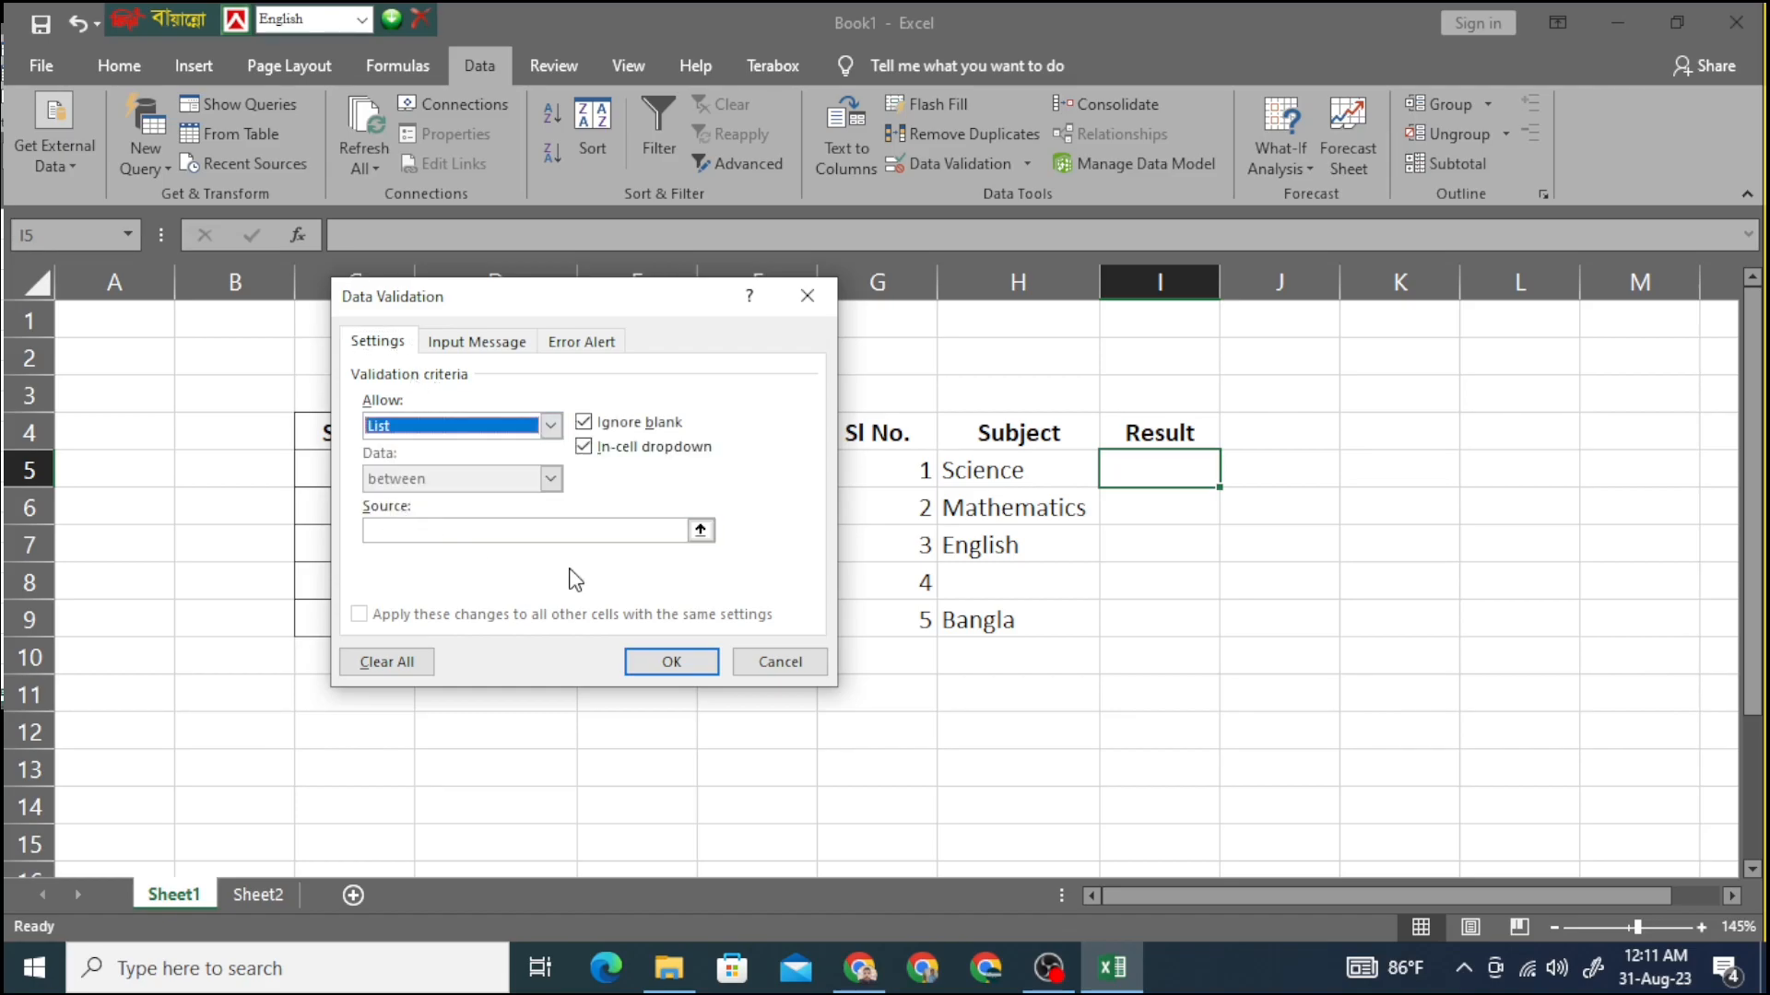
click(496, 533)
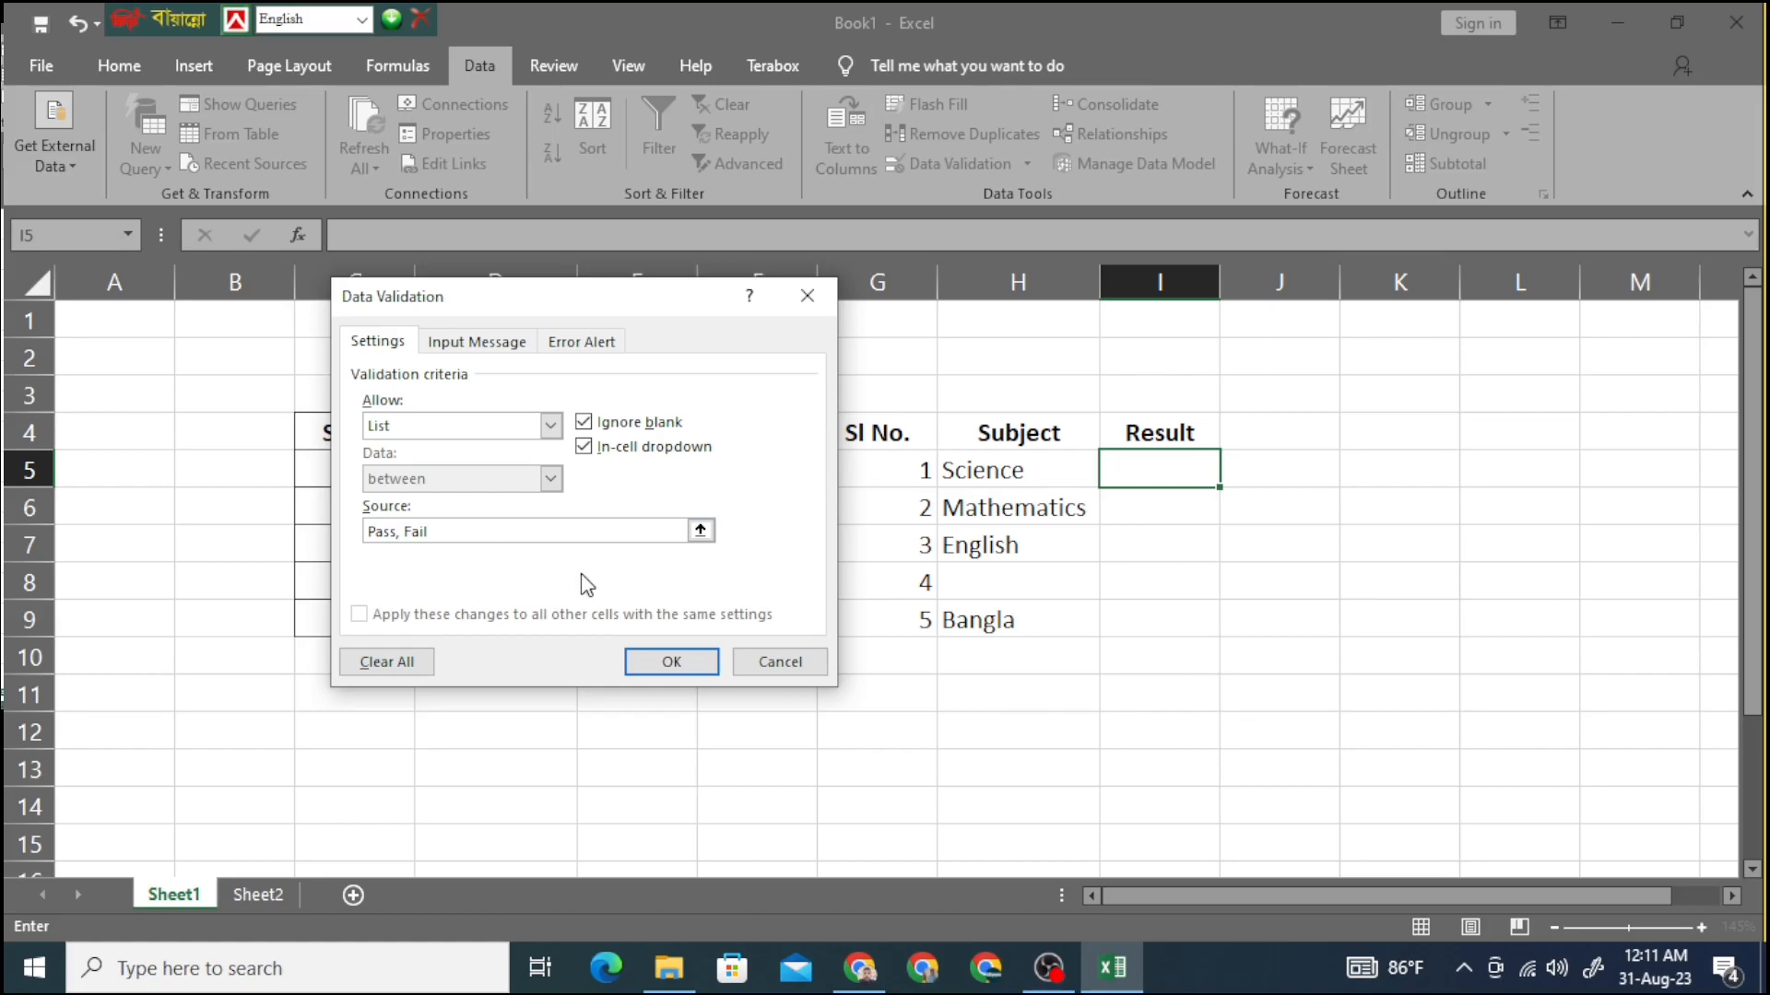
click(671, 662)
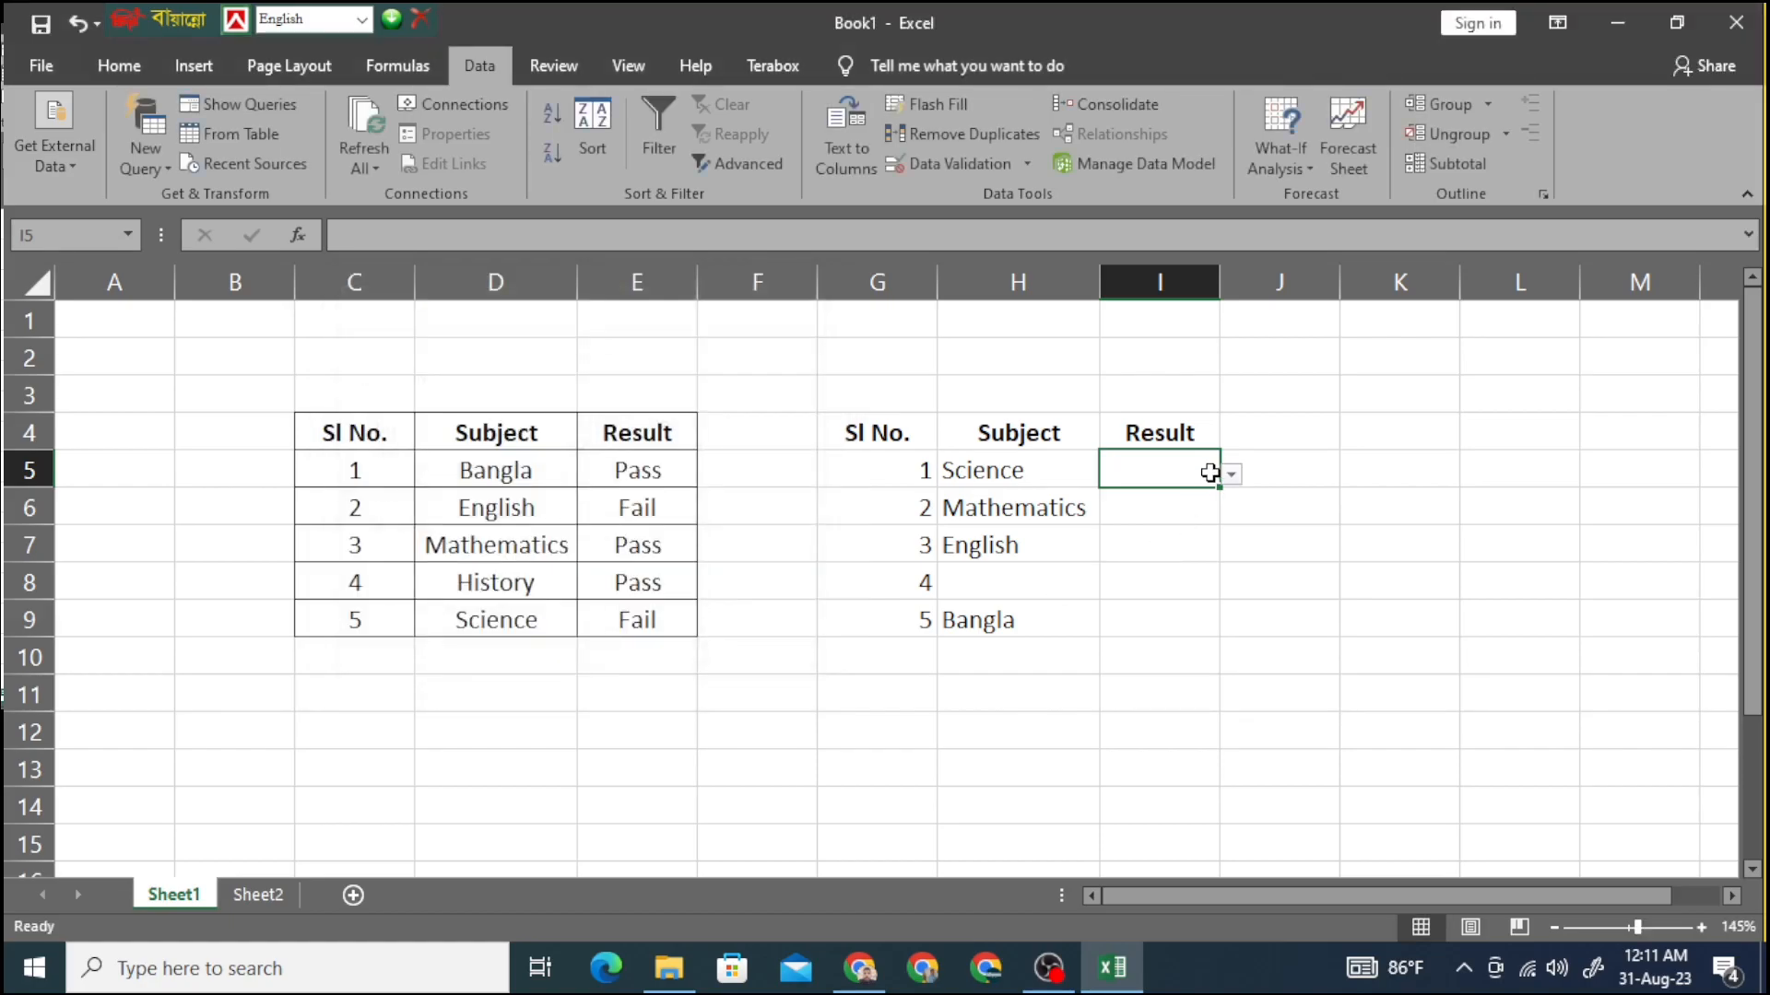
- Fill the Result drop-down validation from I5 down through I9
click(1150, 544)
click(1156, 472)
drag(1219, 490, 1216, 642)
click(1346, 576)
- Choose Pass as the result in I5 and I6, and Fail in I7, from the drop-down lists
click(1153, 507)
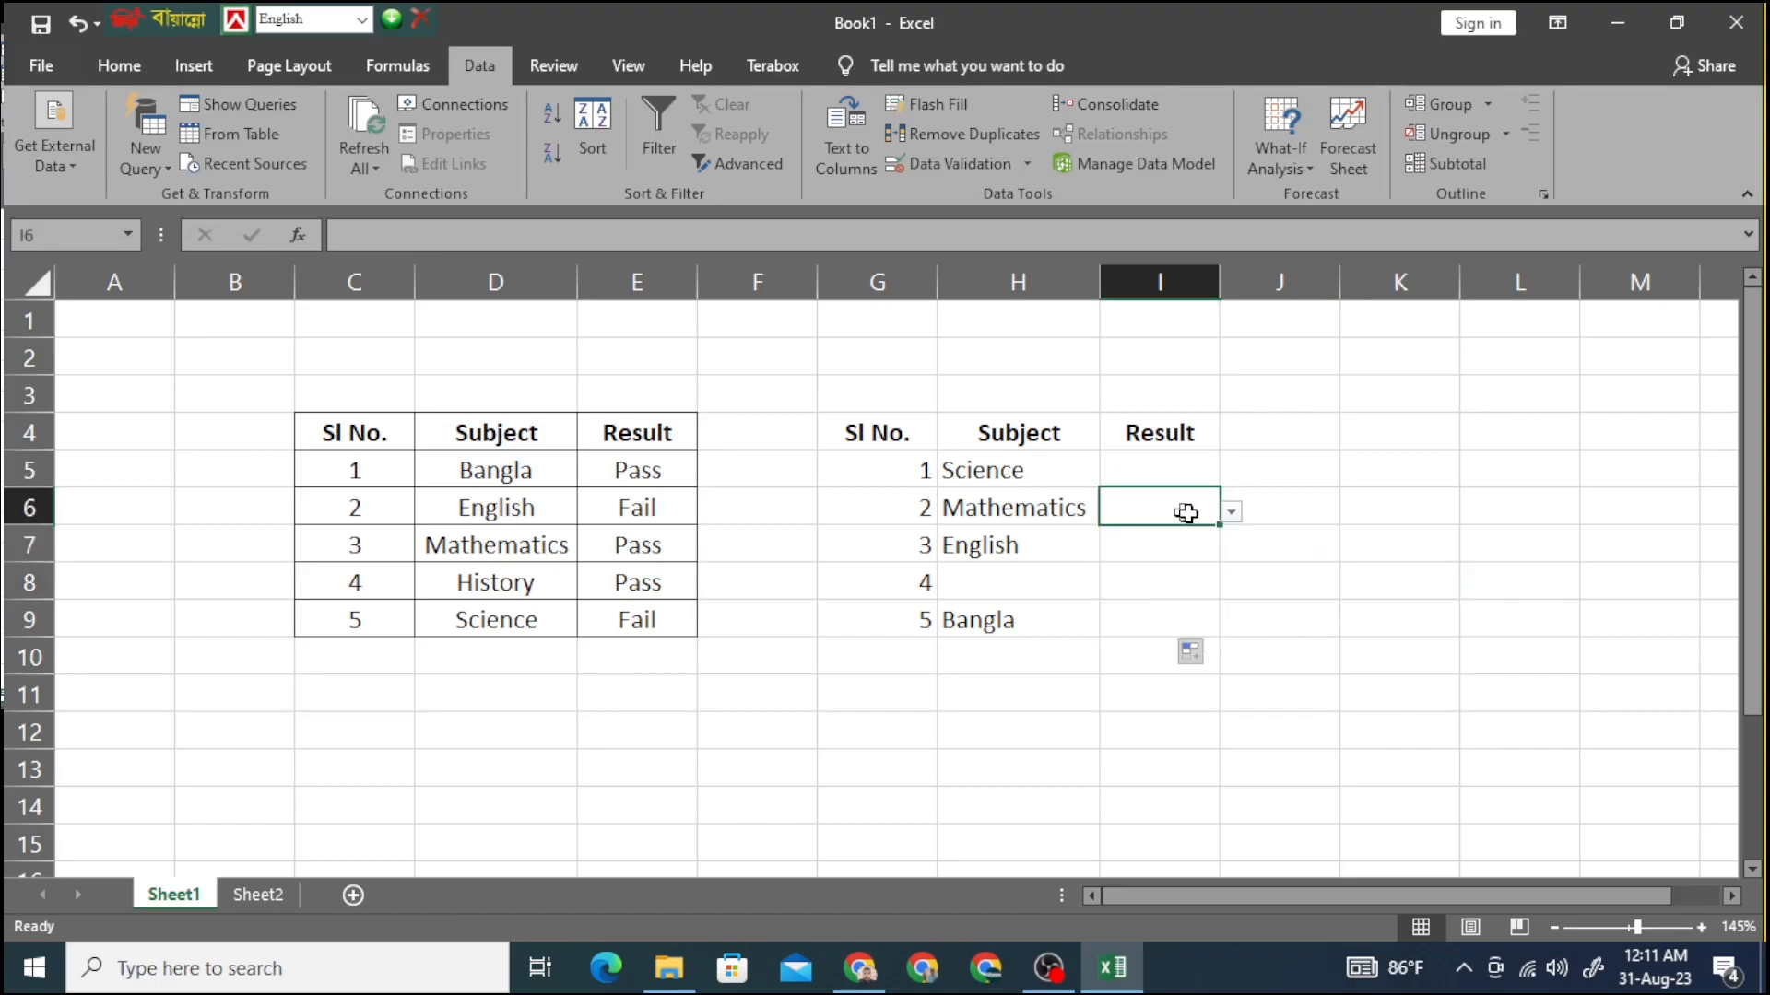
click(1236, 512)
click(1191, 511)
click(1232, 512)
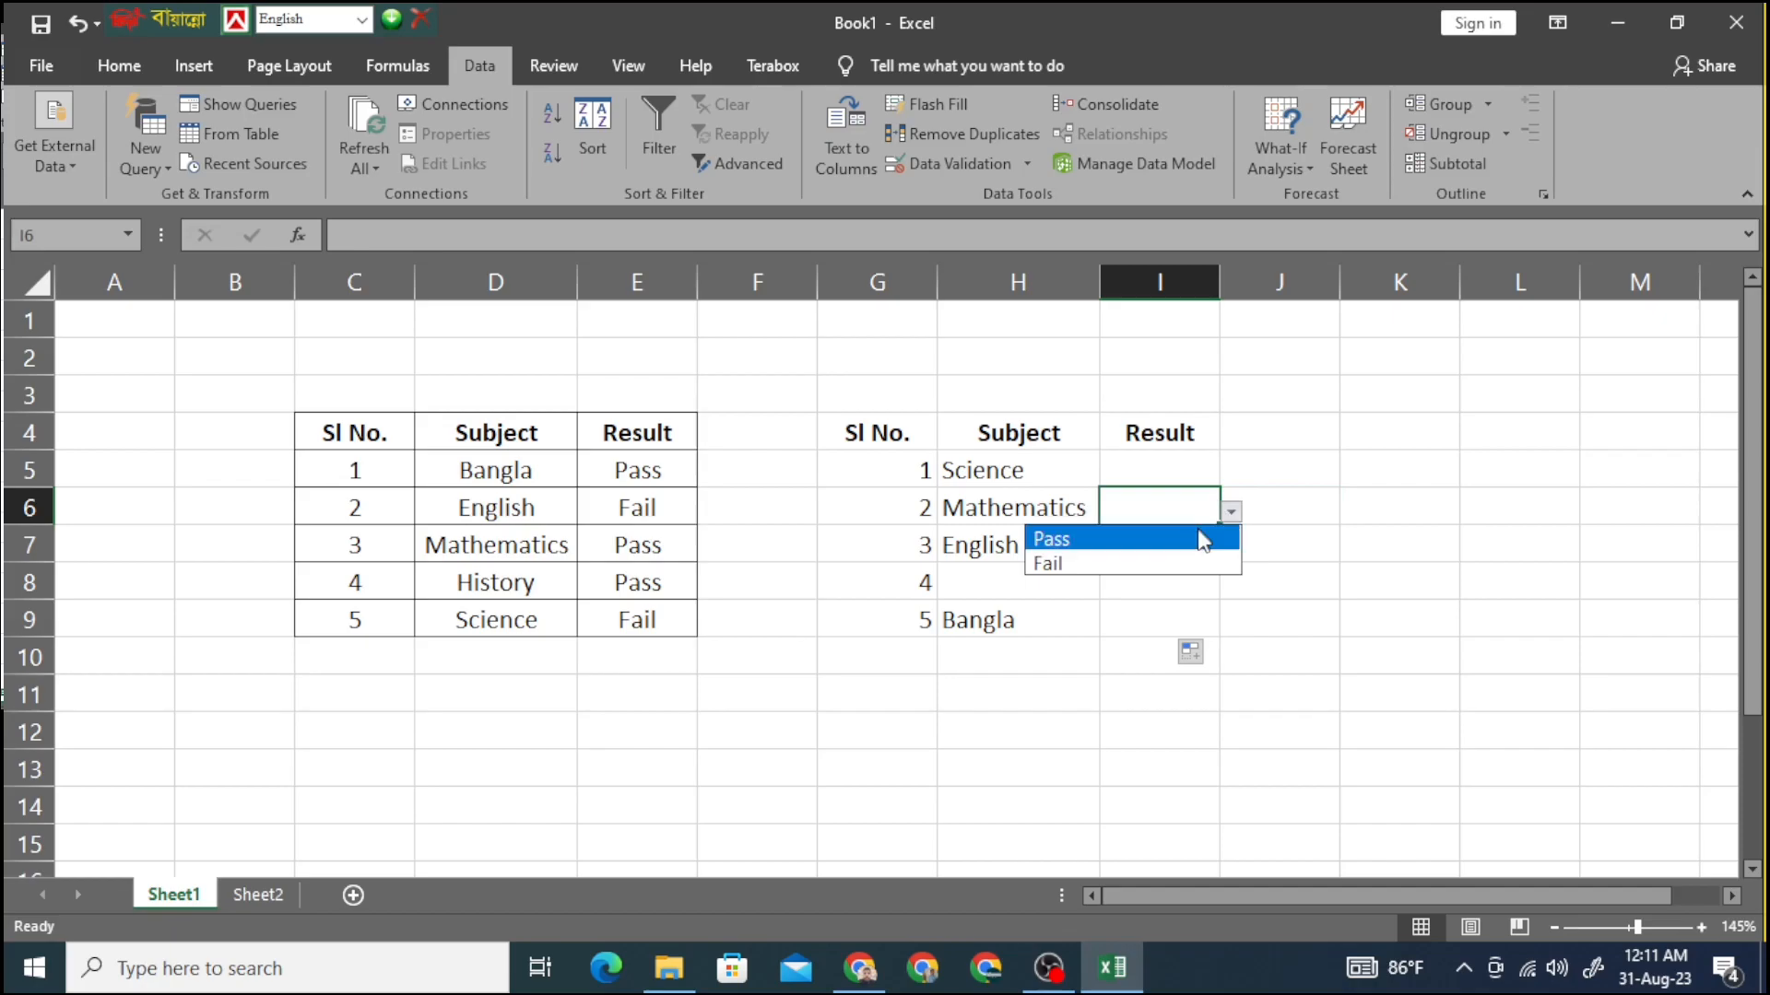
click(1131, 538)
click(1138, 557)
click(1231, 550)
click(1049, 601)
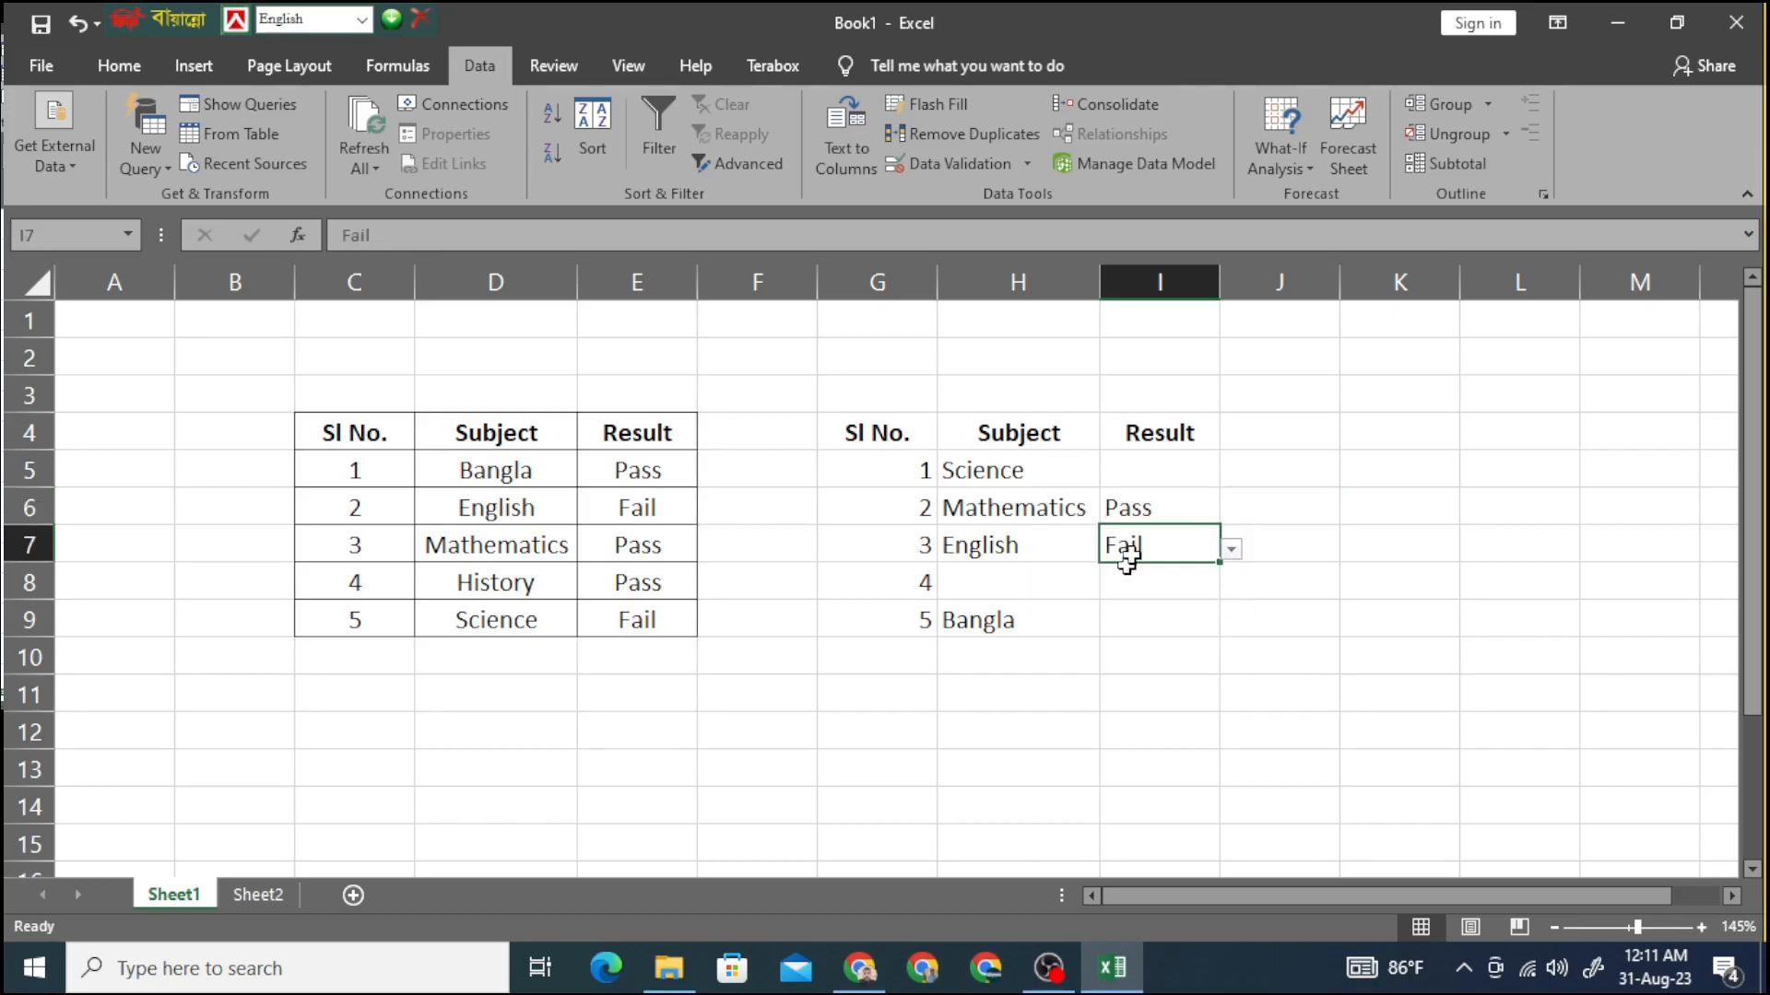
click(1143, 472)
click(1232, 473)
click(1047, 506)
- Review the data validation criteria and list source of cell I8 without changing them
click(1163, 588)
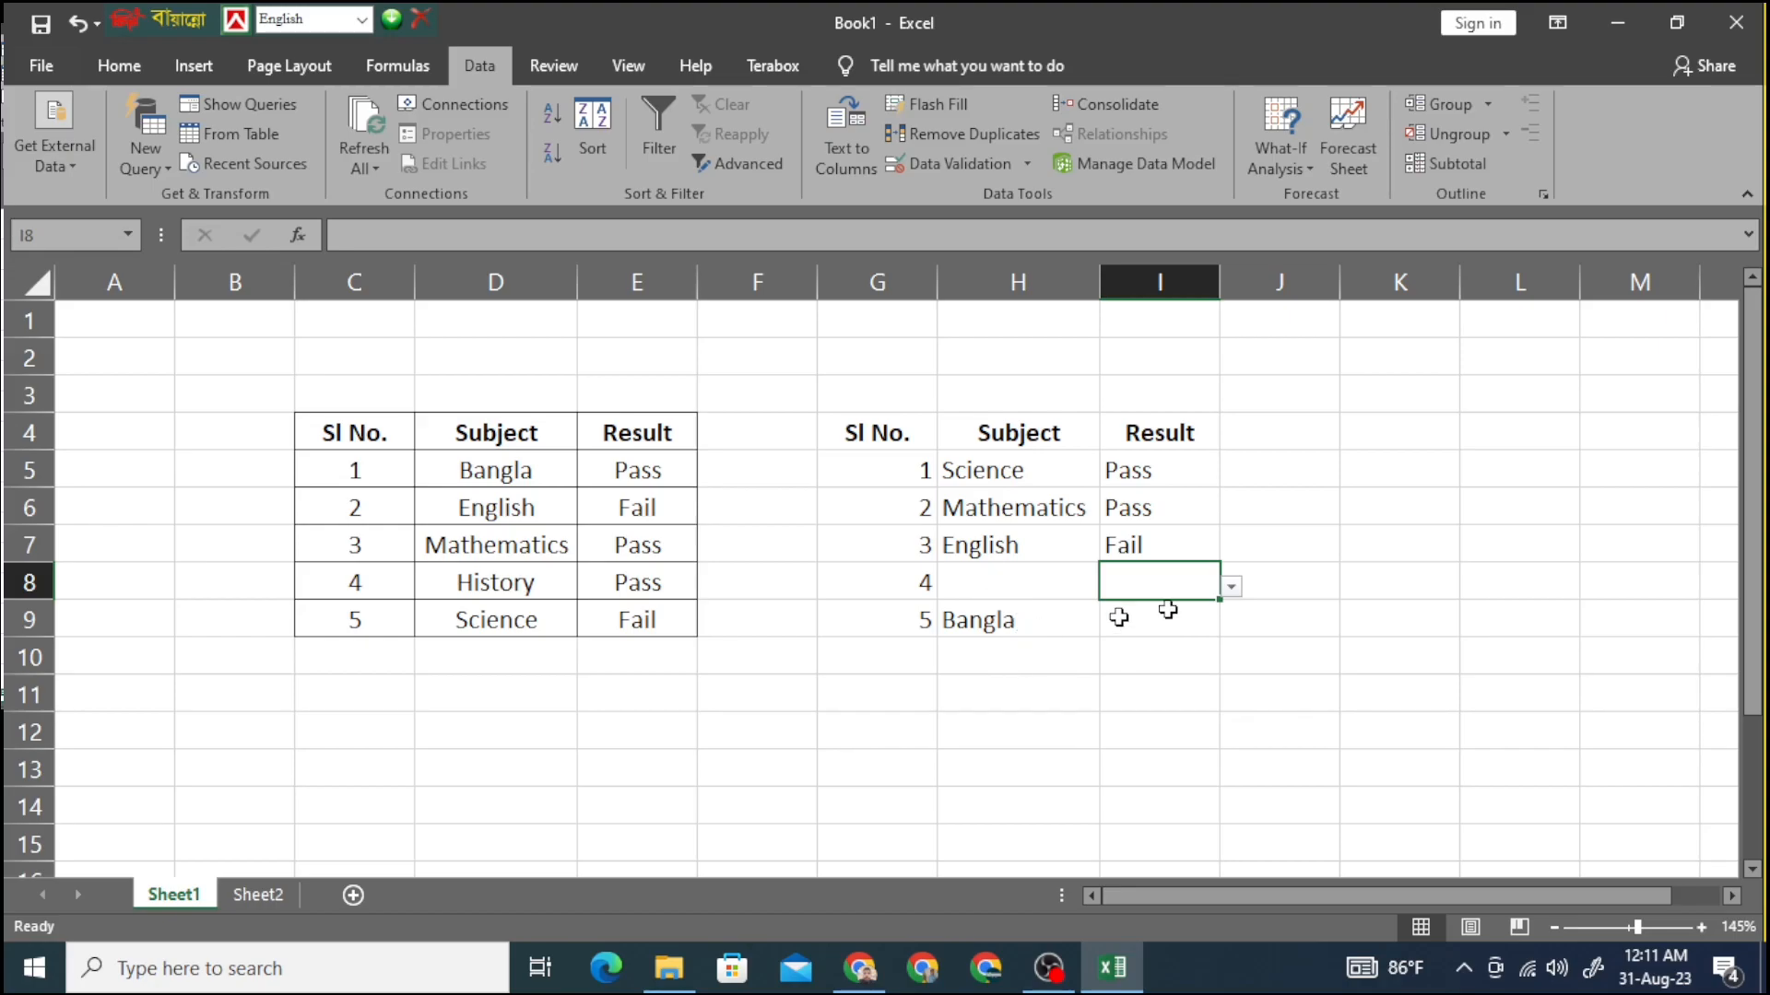
drag(1756, 402, 1759, 435)
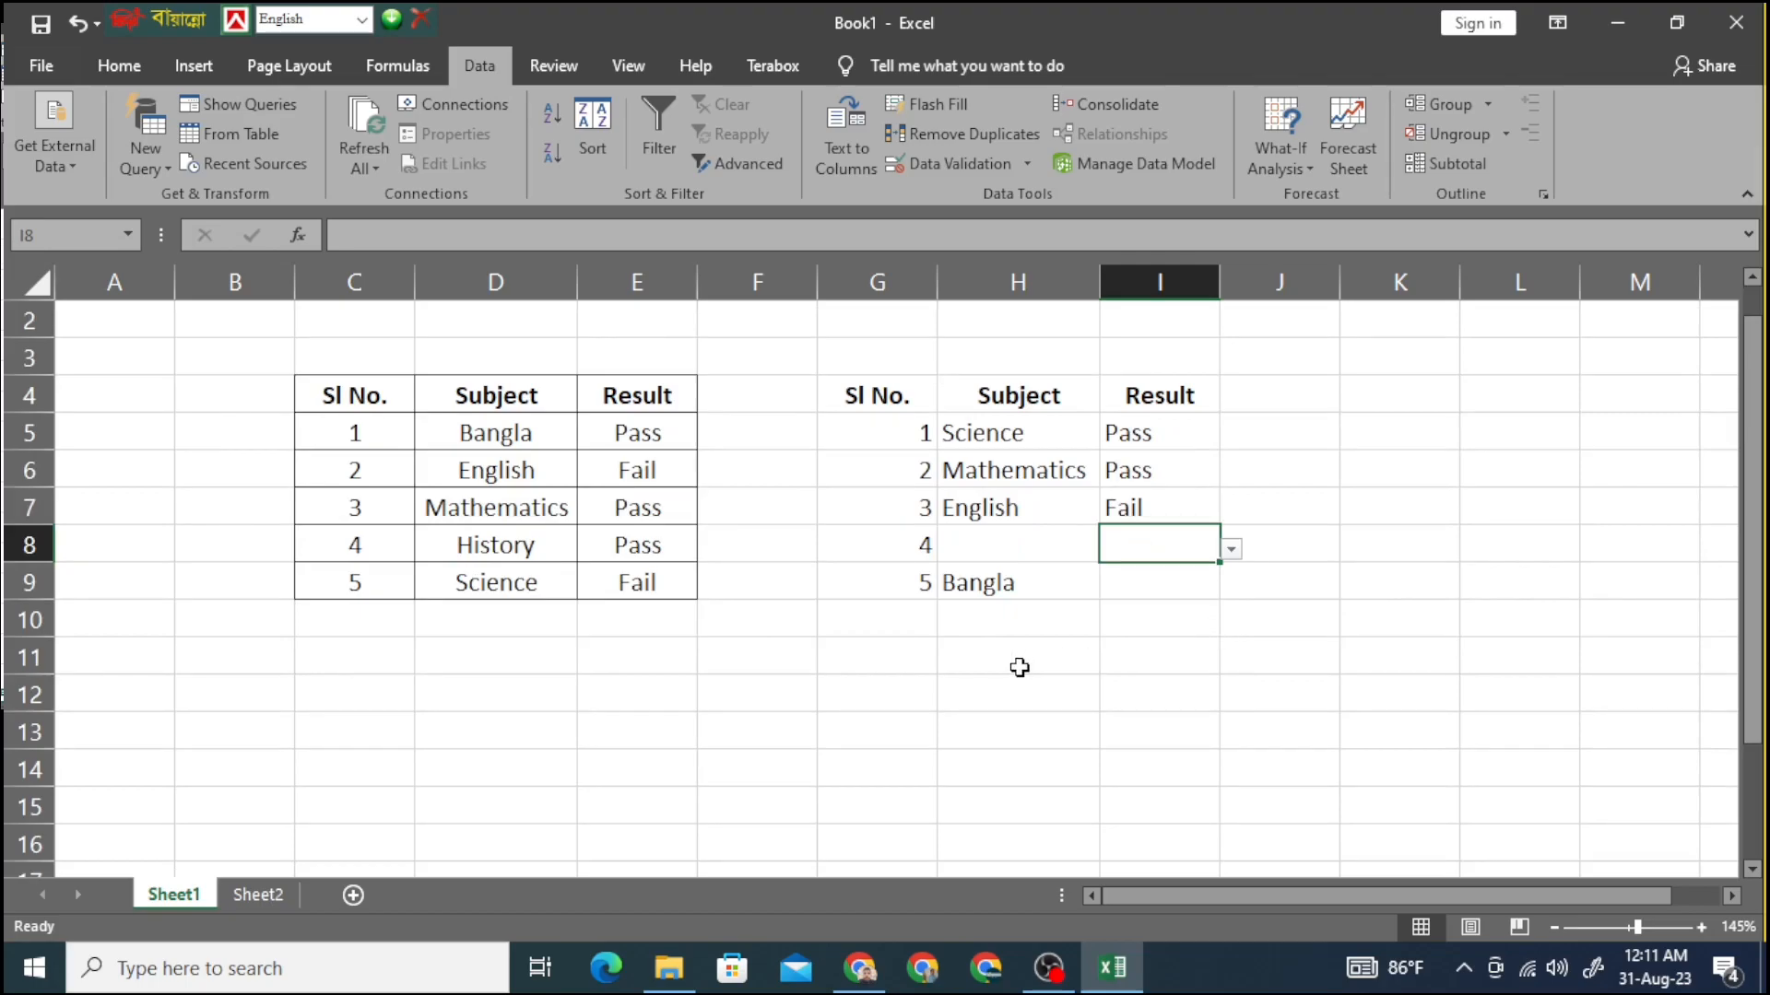
click(958, 165)
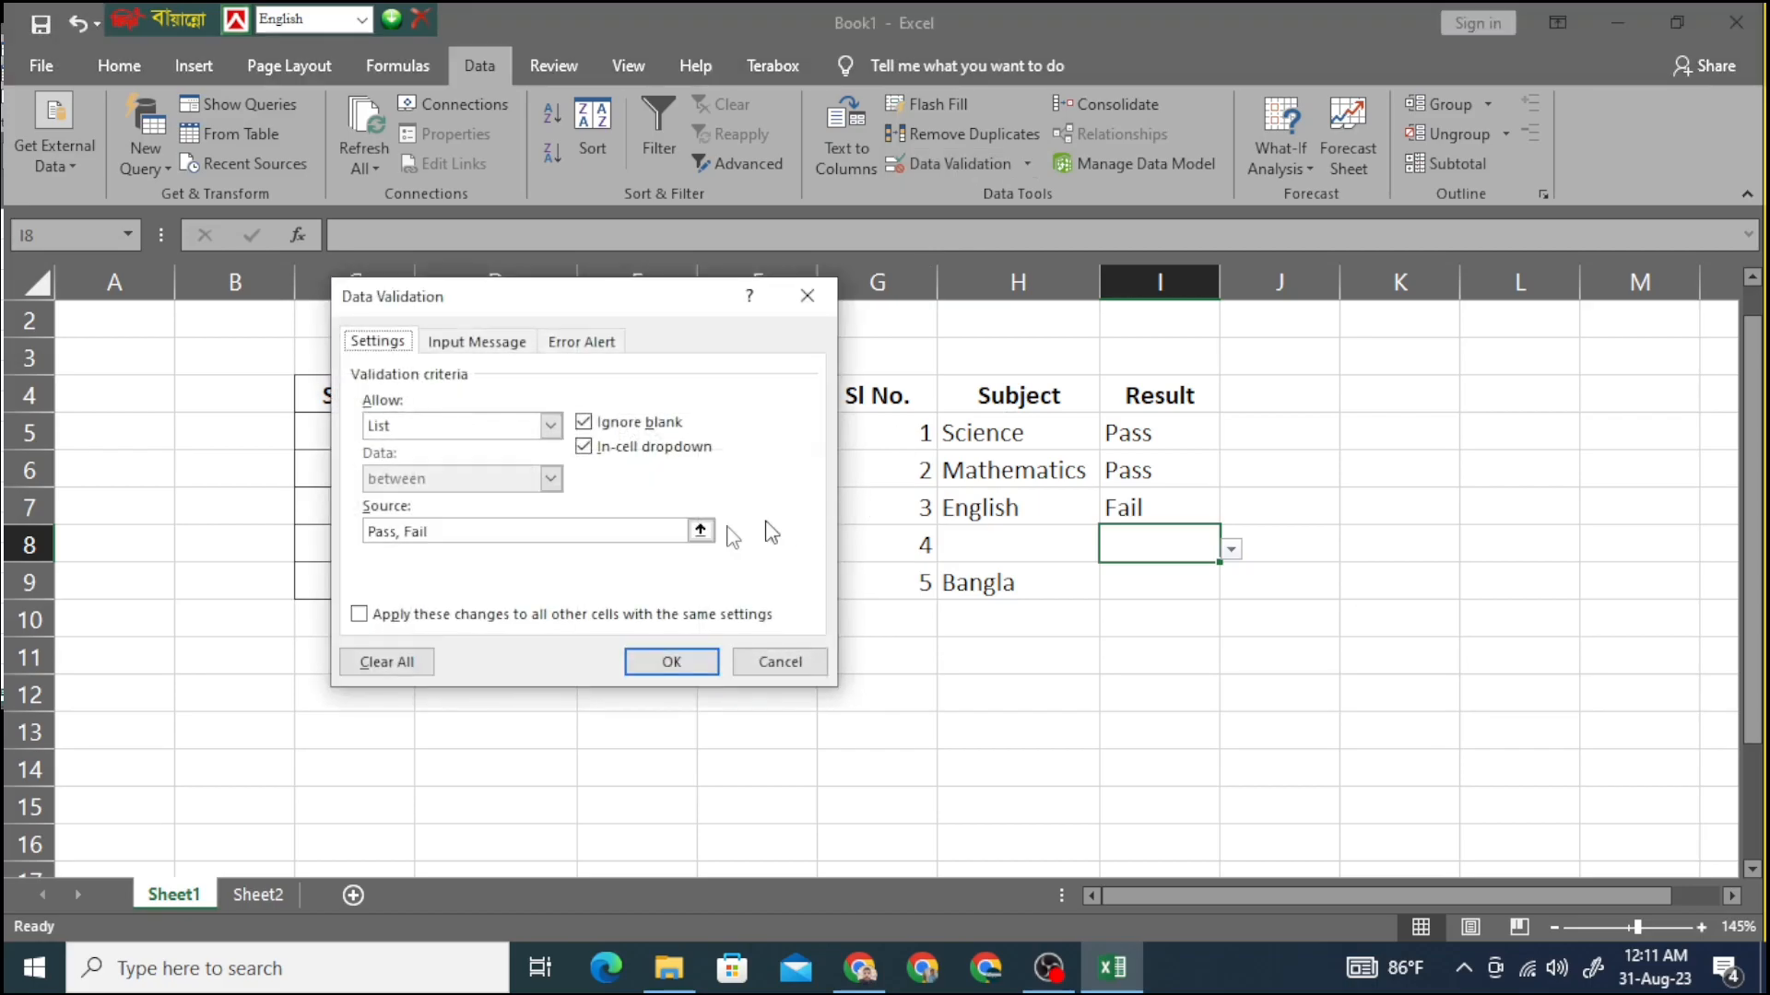
click(792, 663)
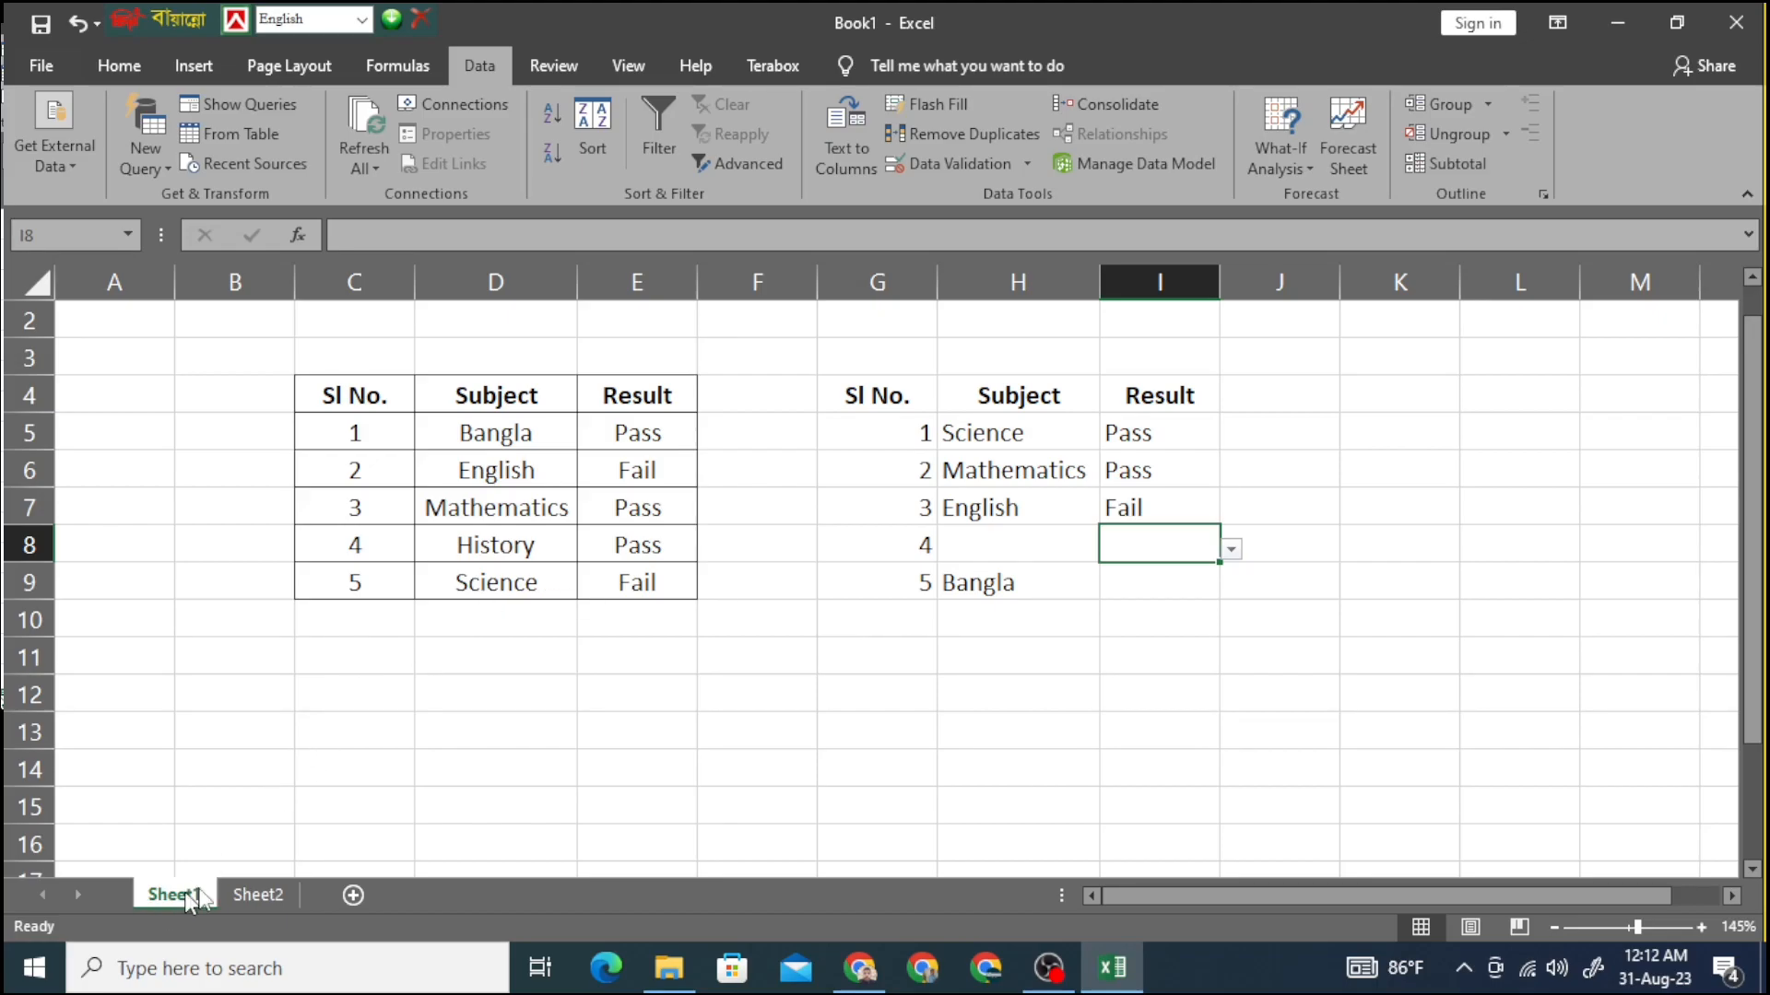
- Look over the subject list in B6:B10 on Sheet2 and return to Sheet1
click(251, 893)
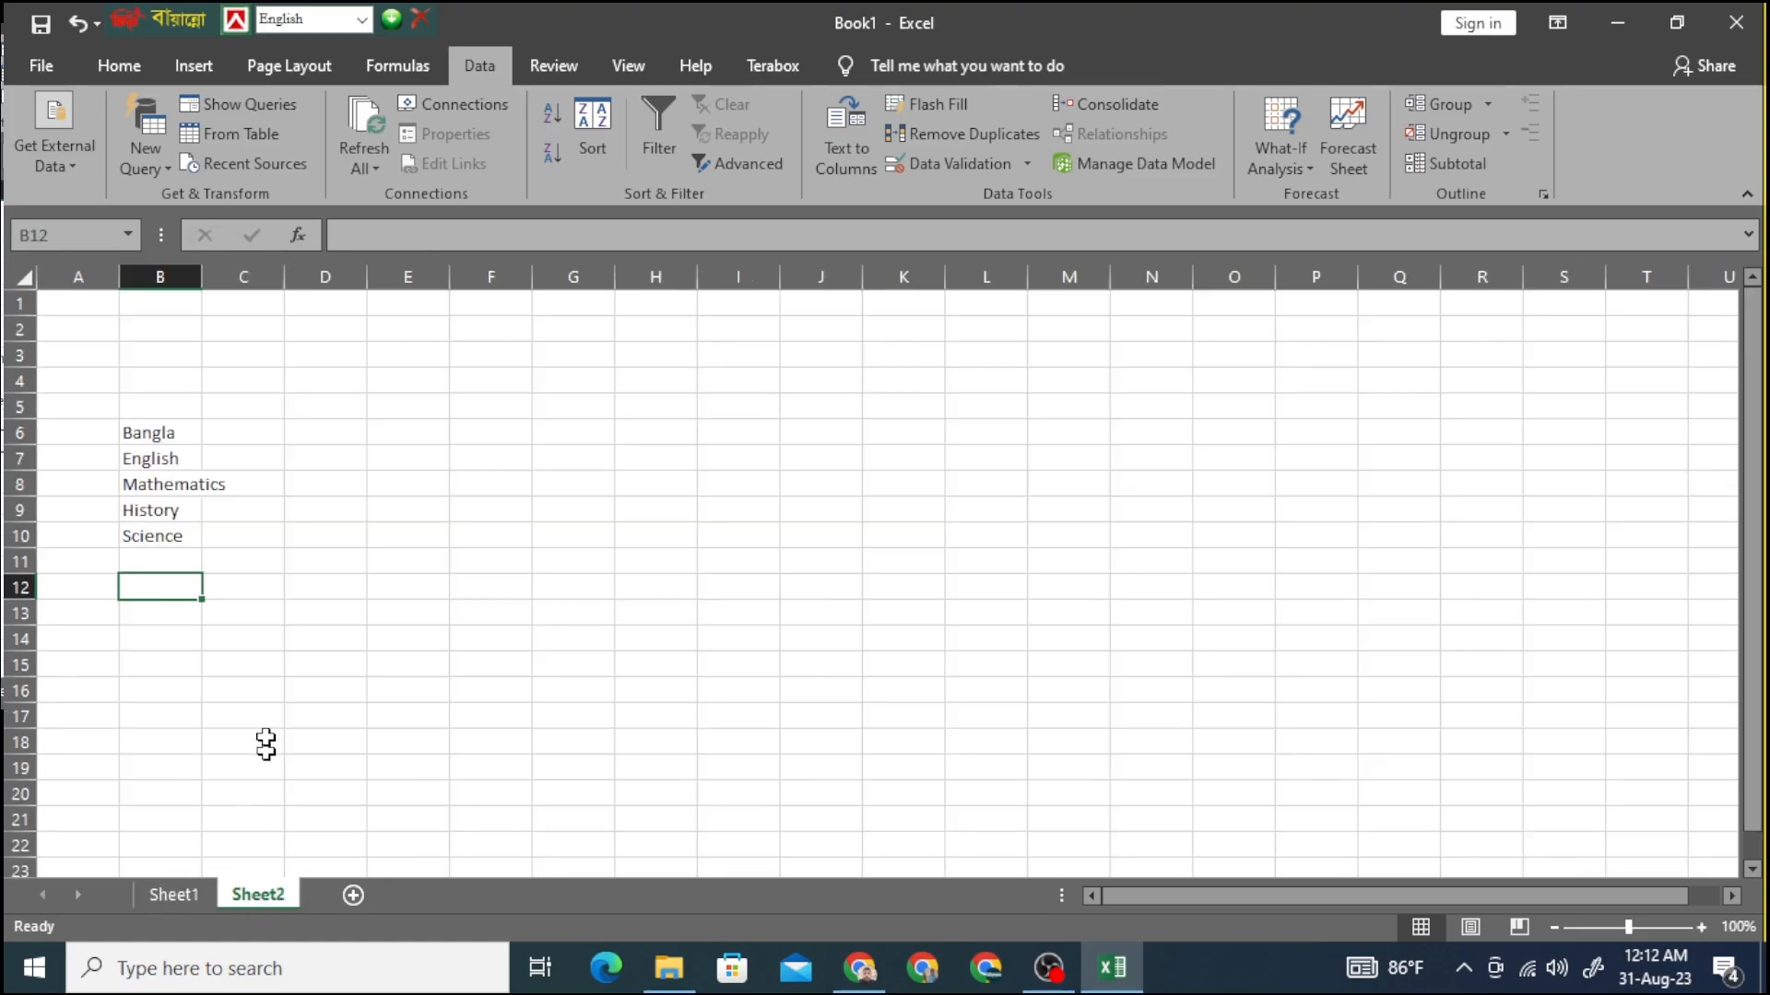
drag(161, 424, 162, 537)
click(153, 433)
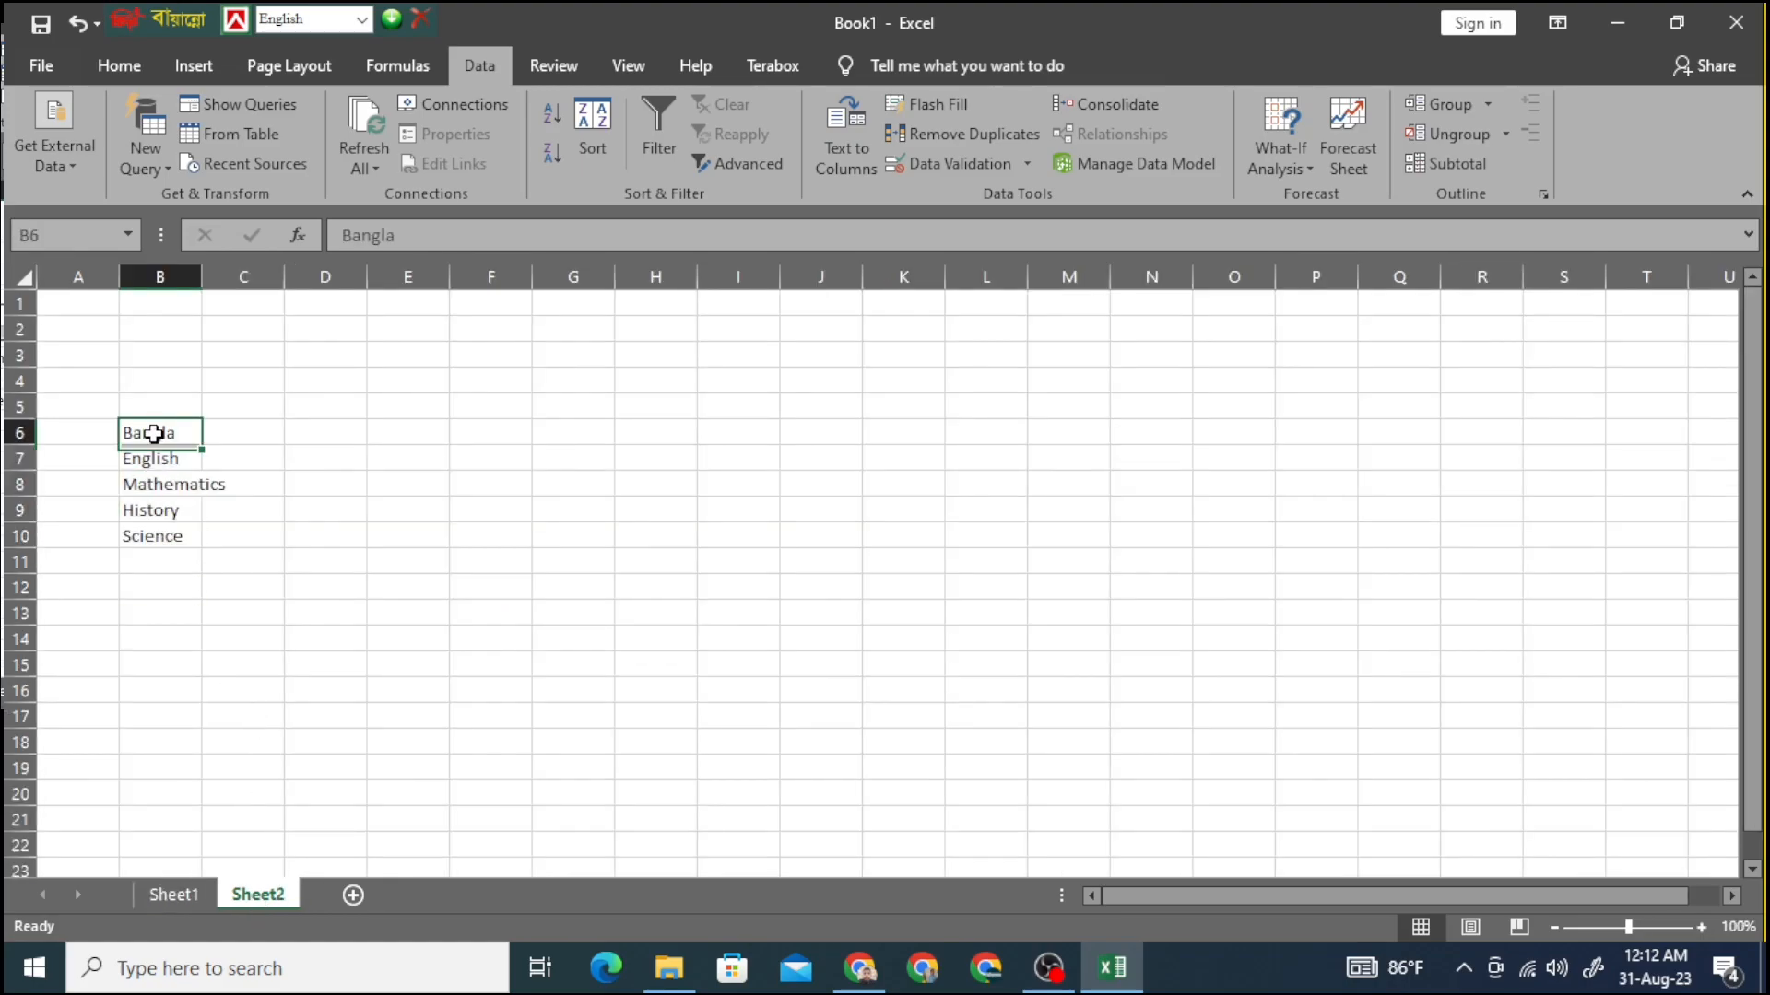
click(168, 898)
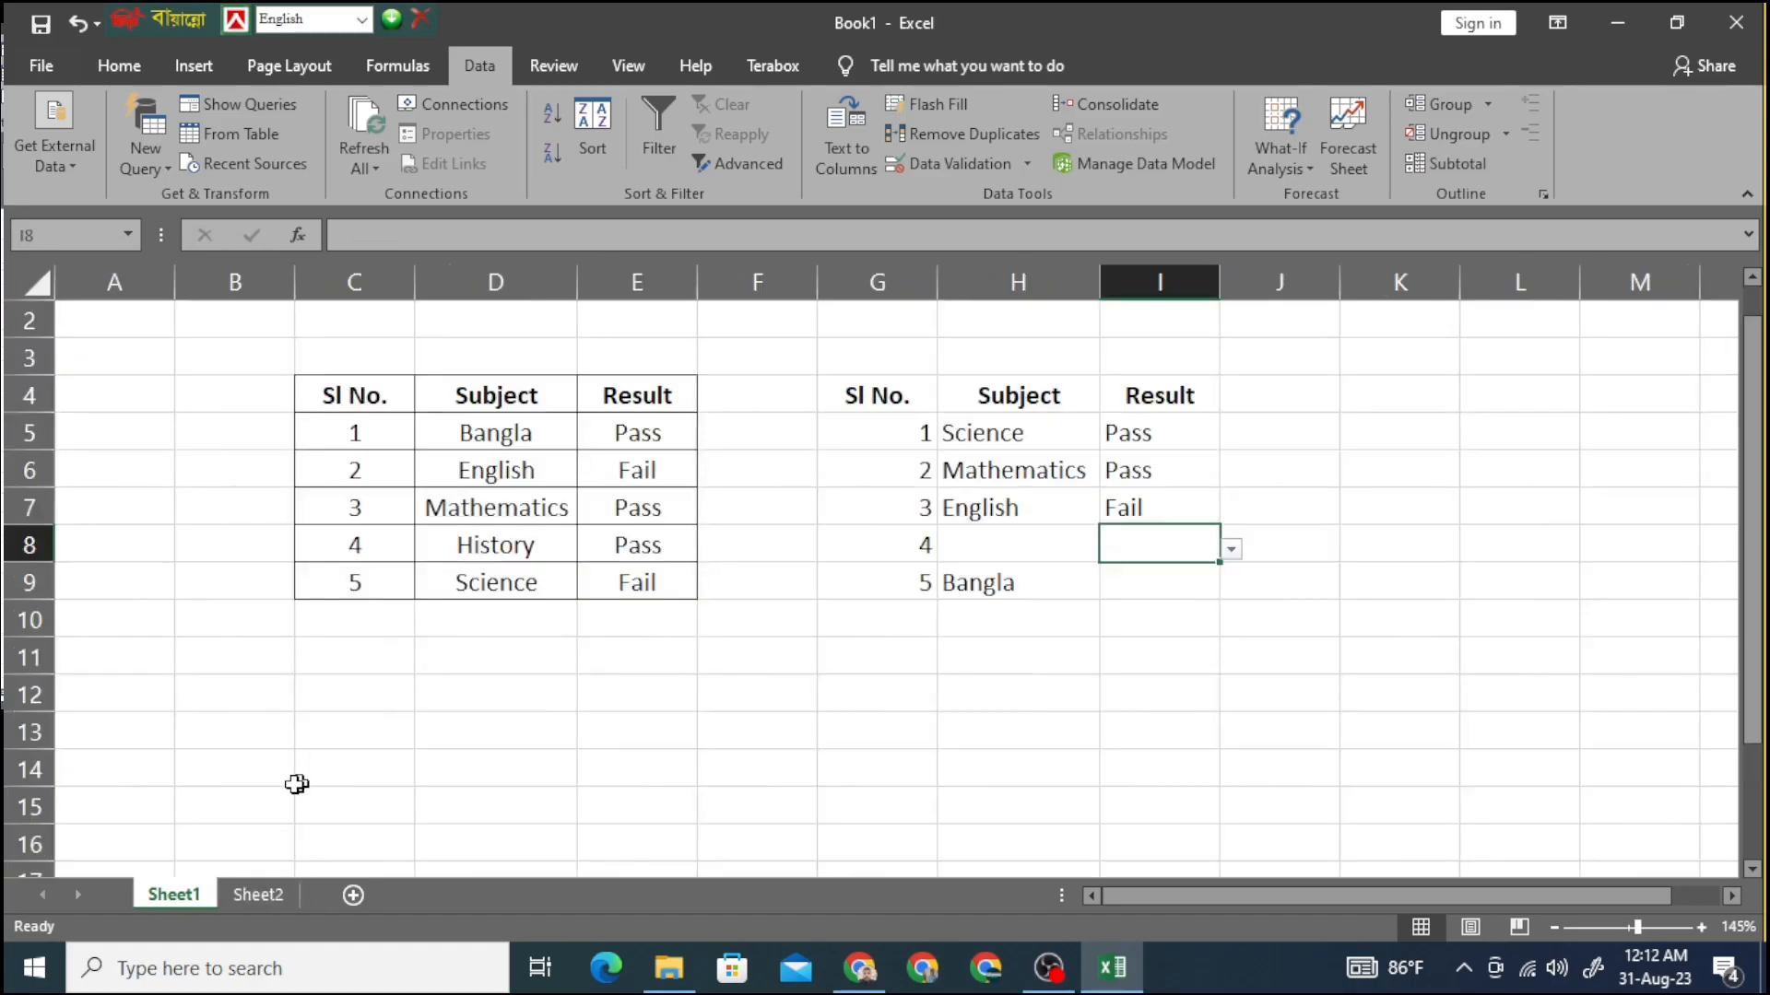
- Apply a List validation to H11:H15 on Sheet1 with the source =Sheet2!$B$6:$B$10
click(992, 655)
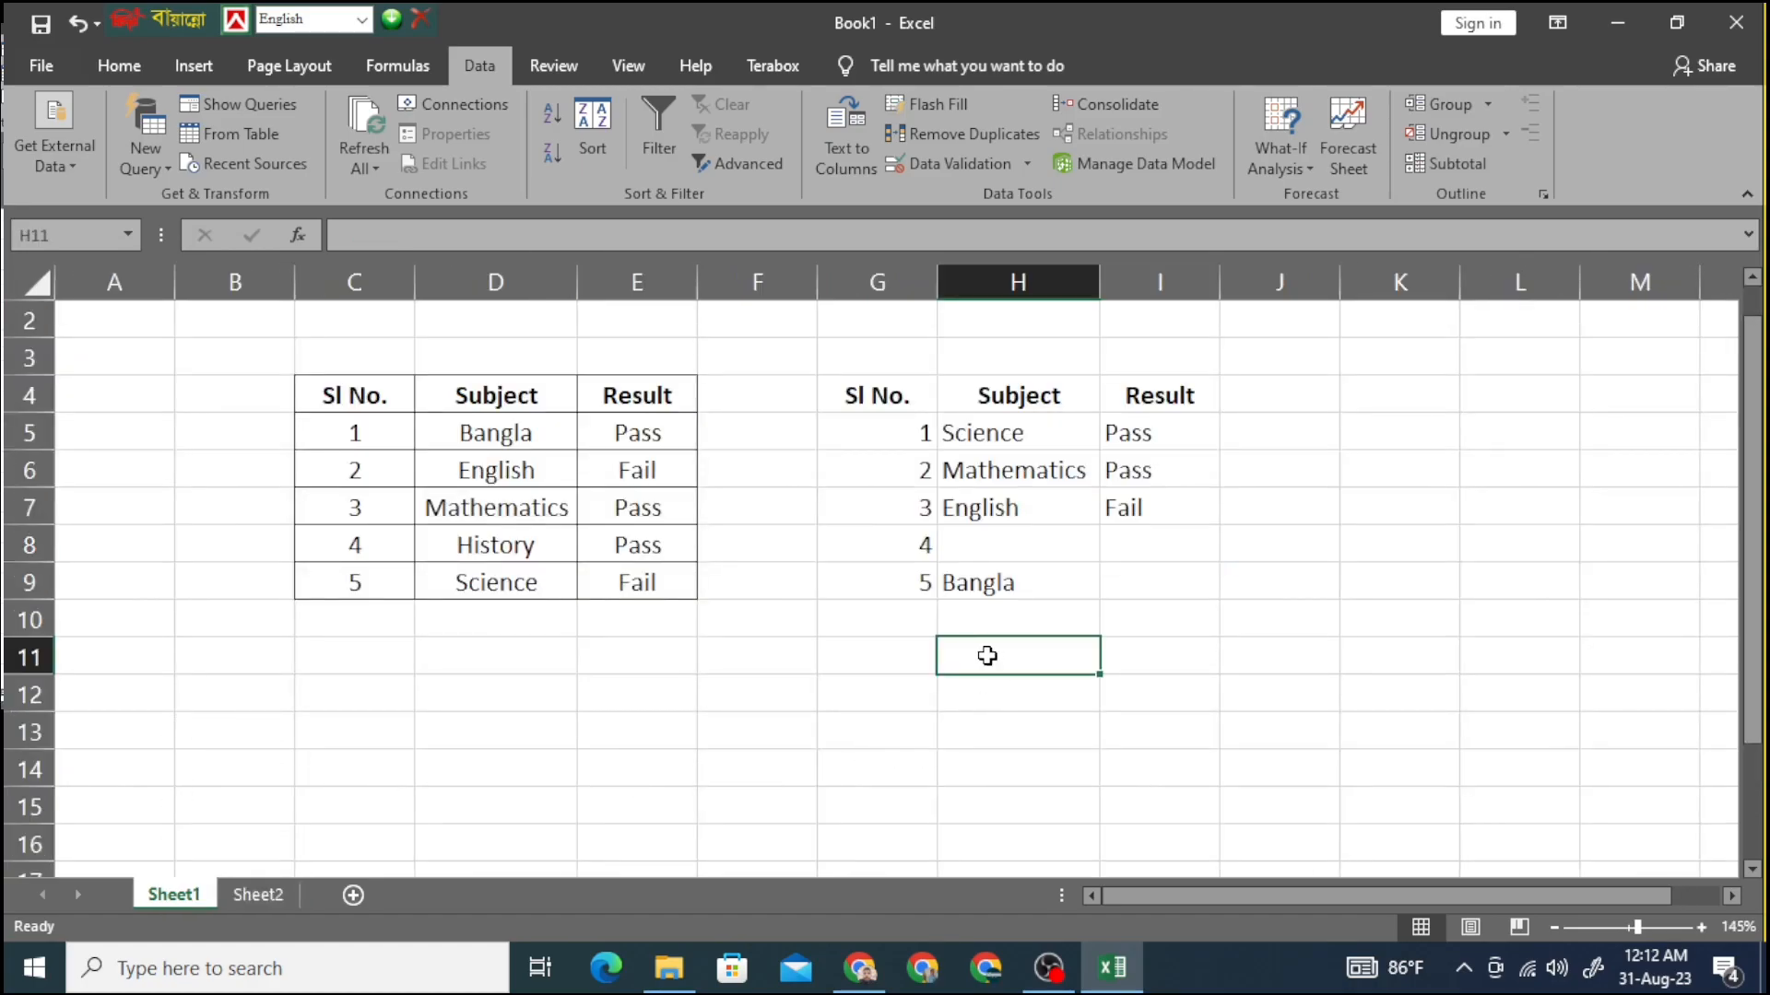
drag(1104, 676, 1101, 824)
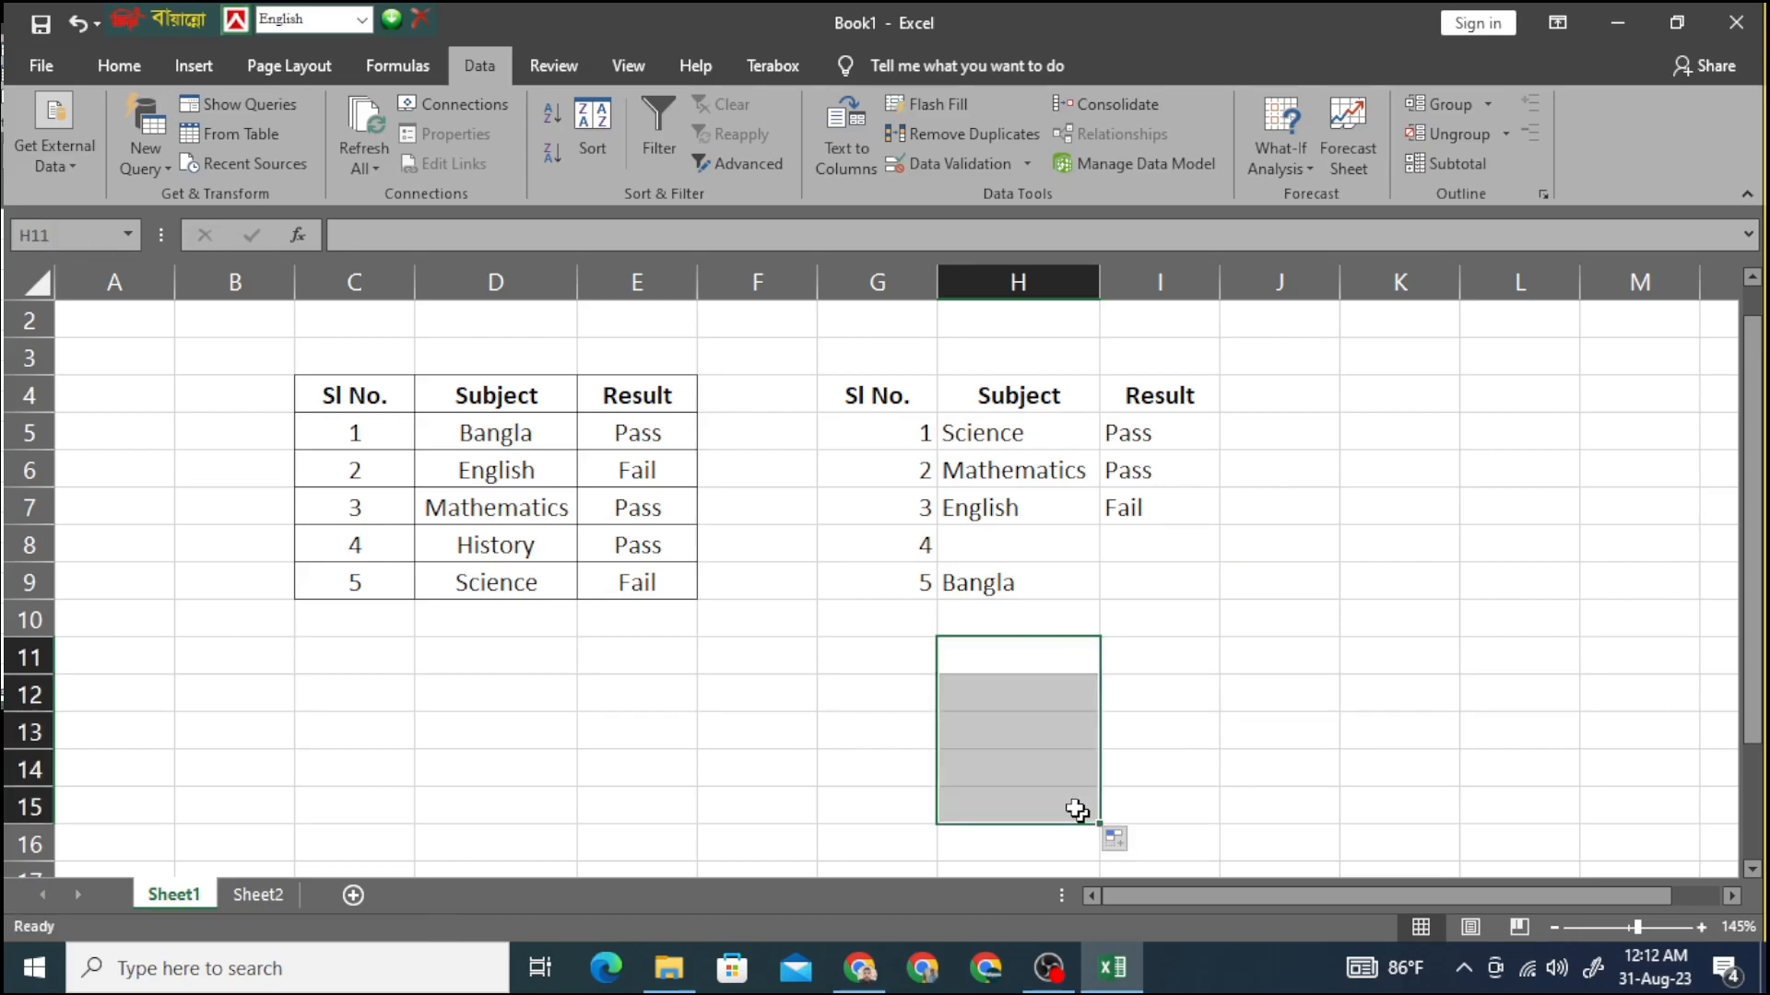
click(948, 158)
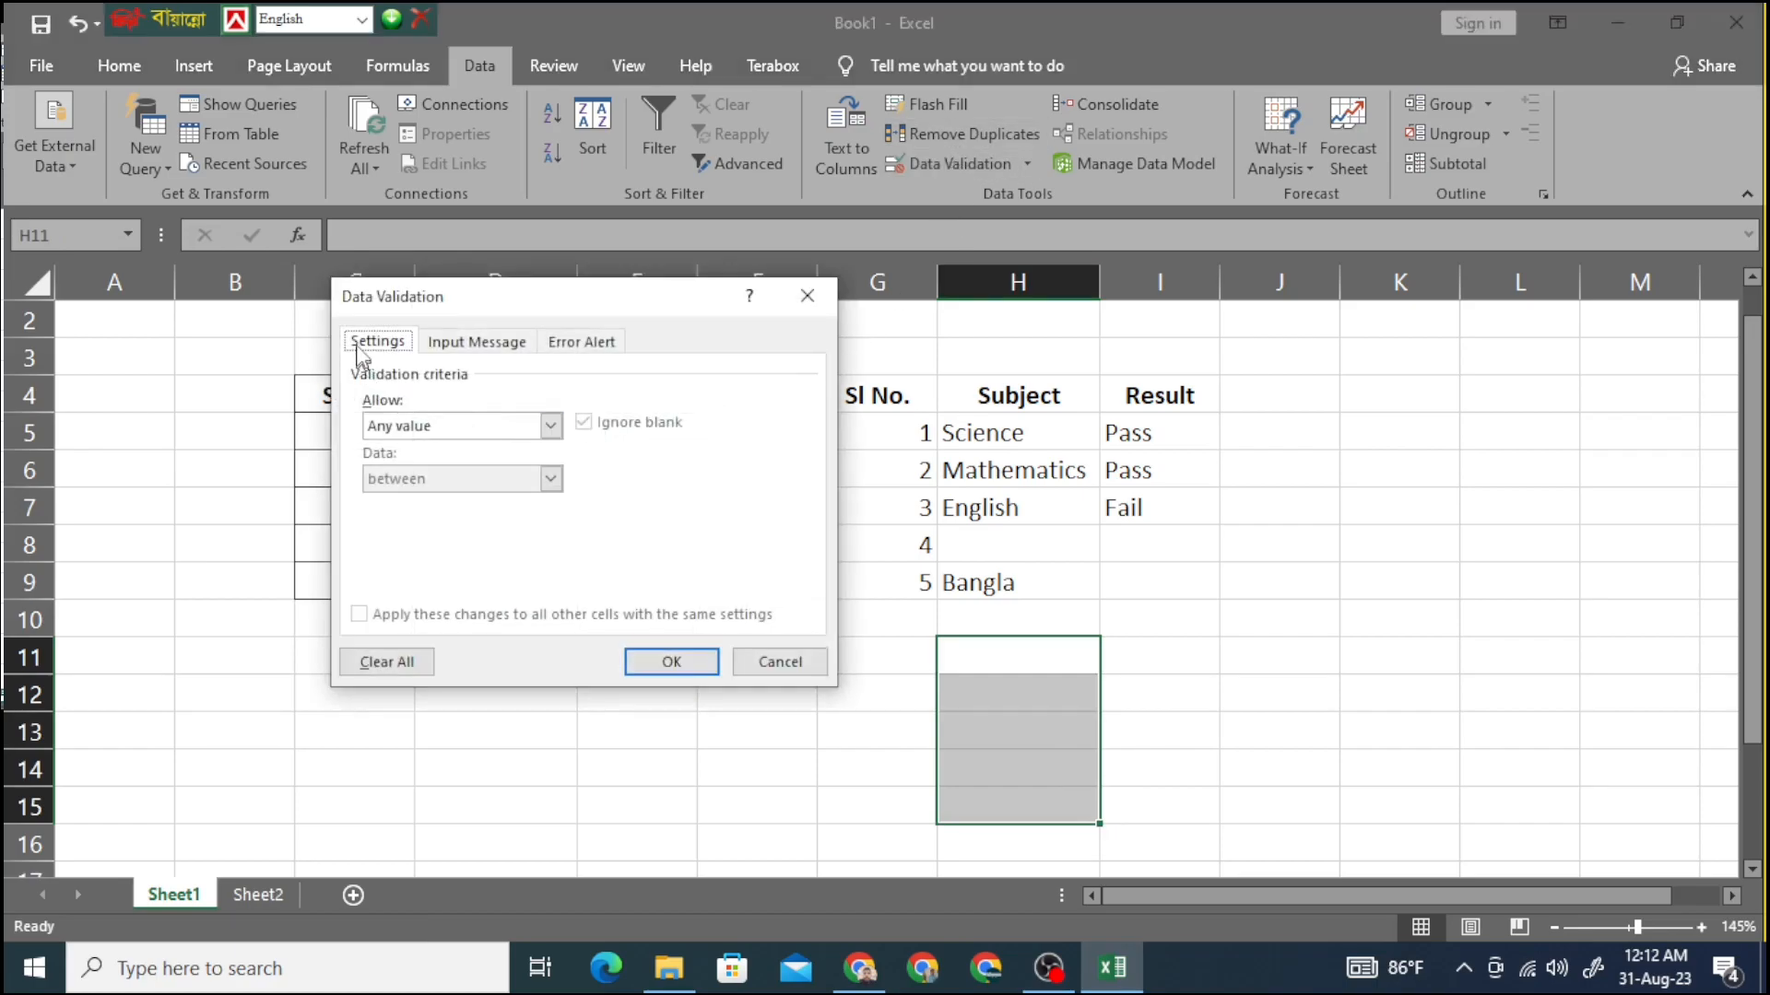
click(415, 434)
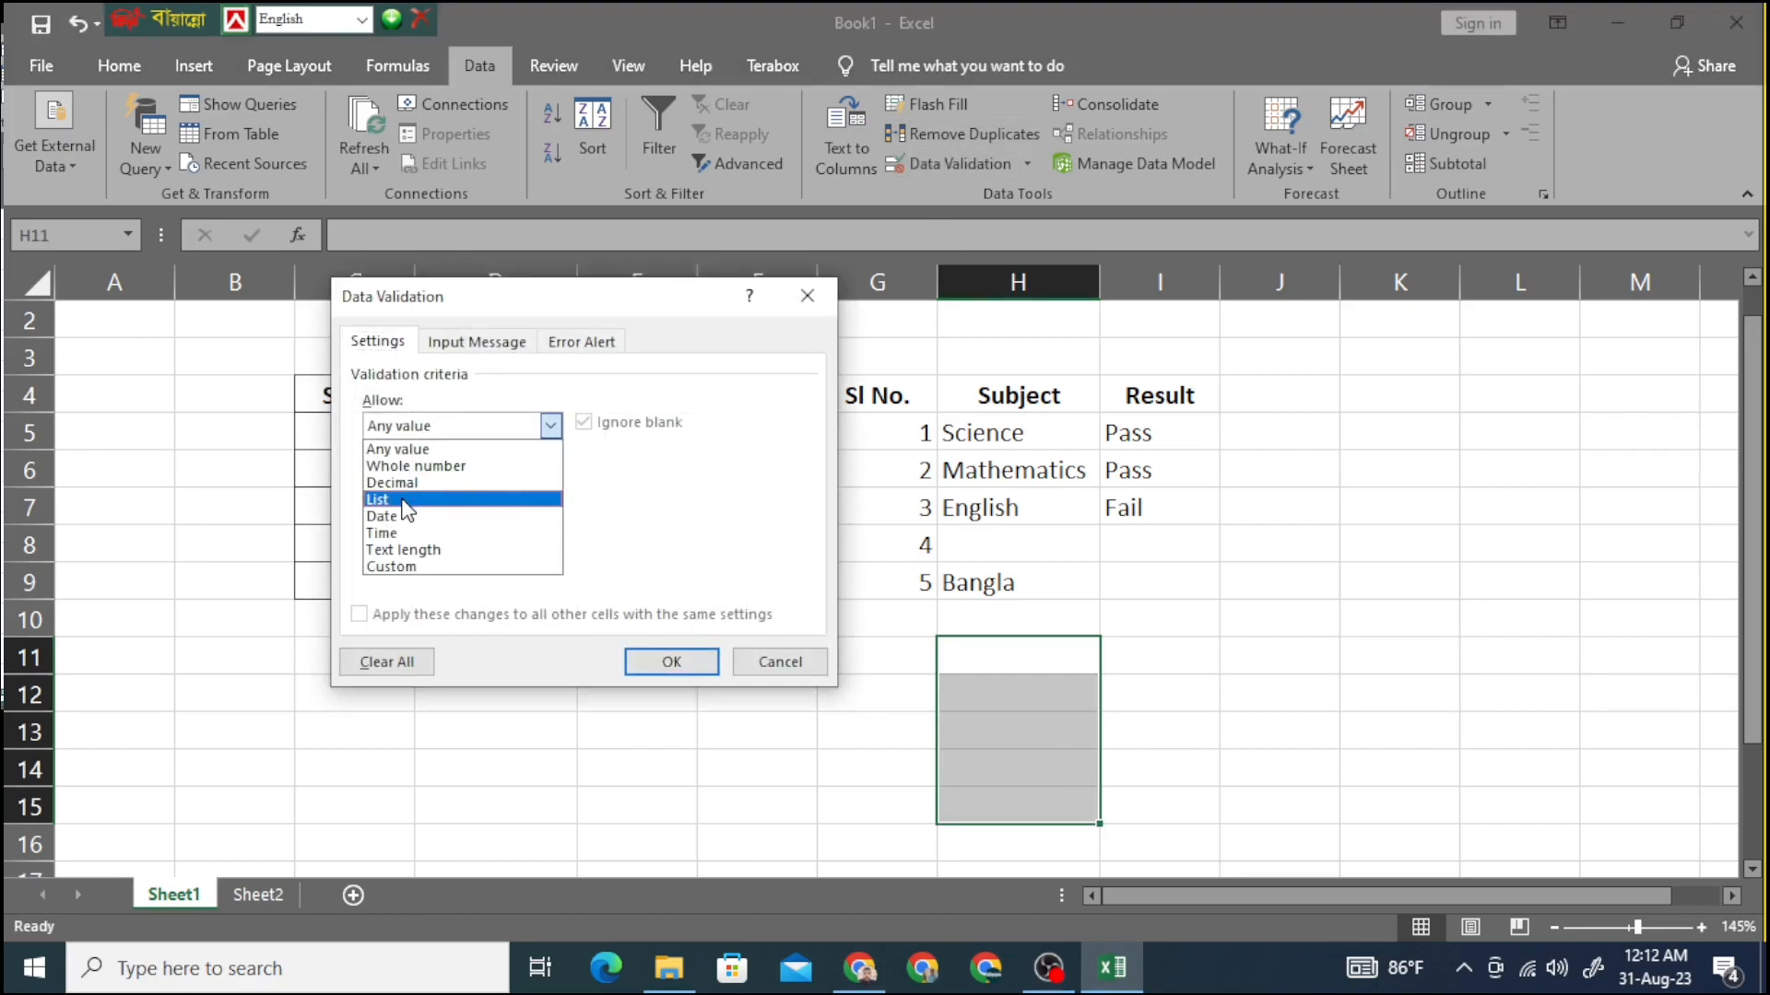
click(407, 499)
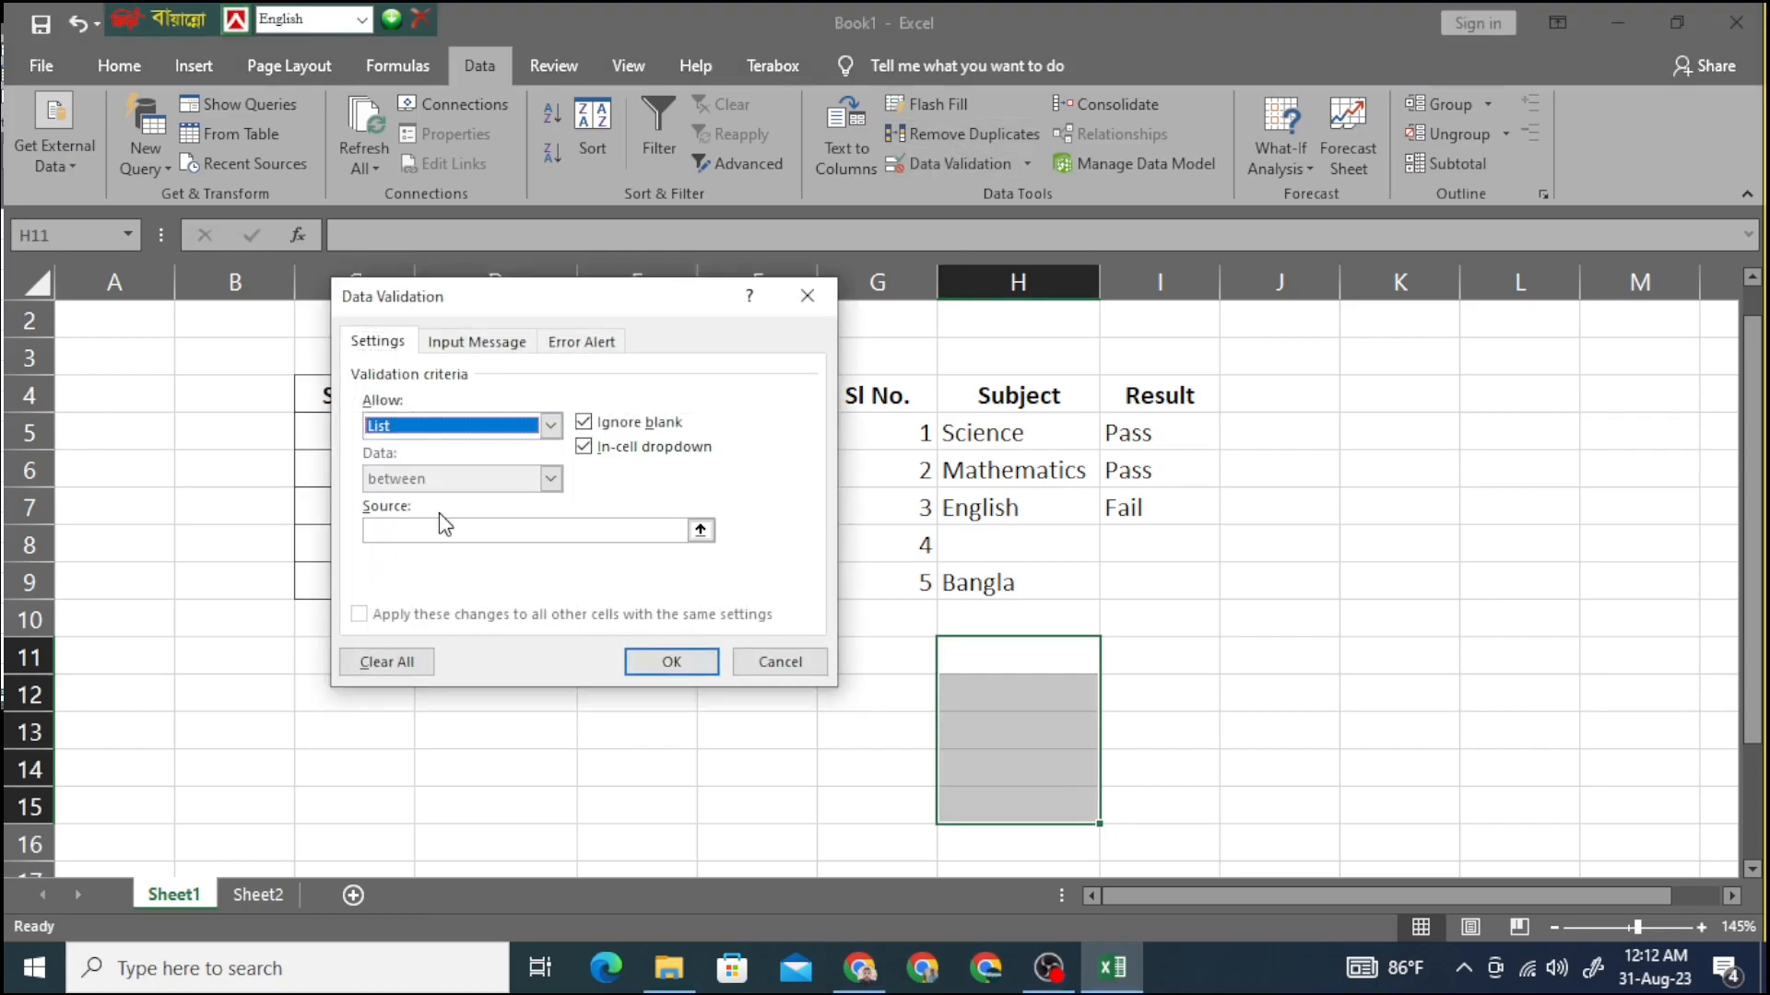
click(701, 531)
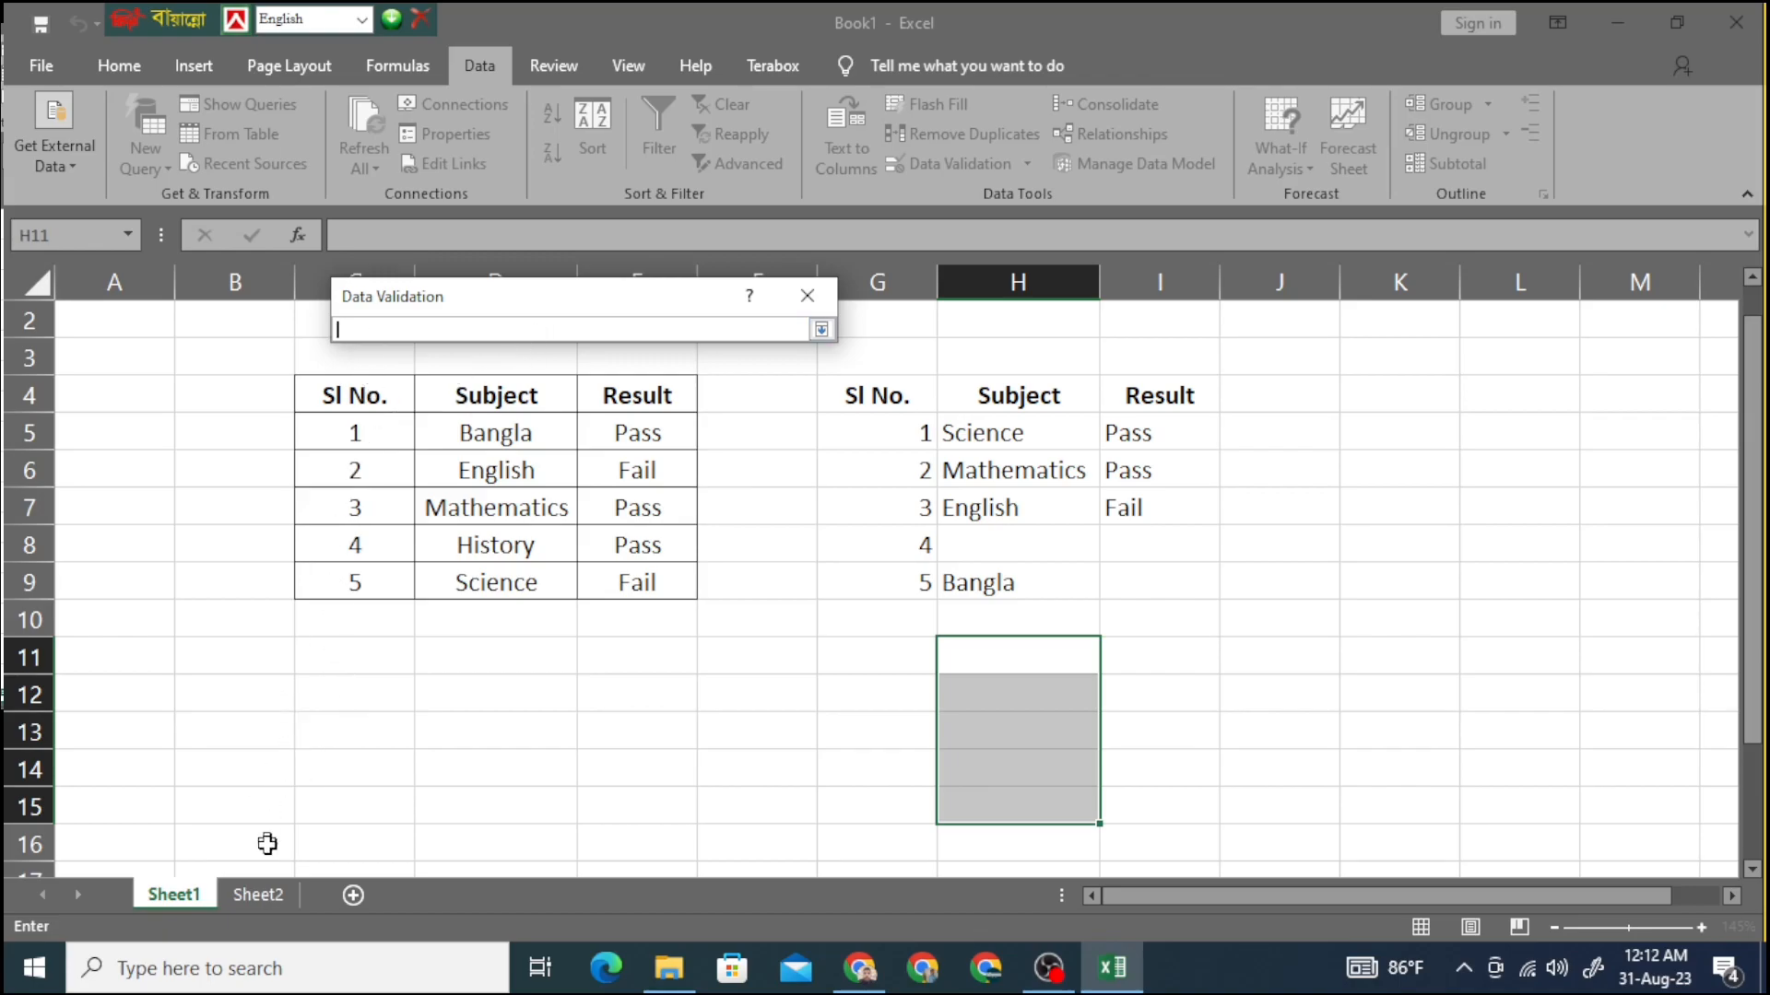
click(264, 896)
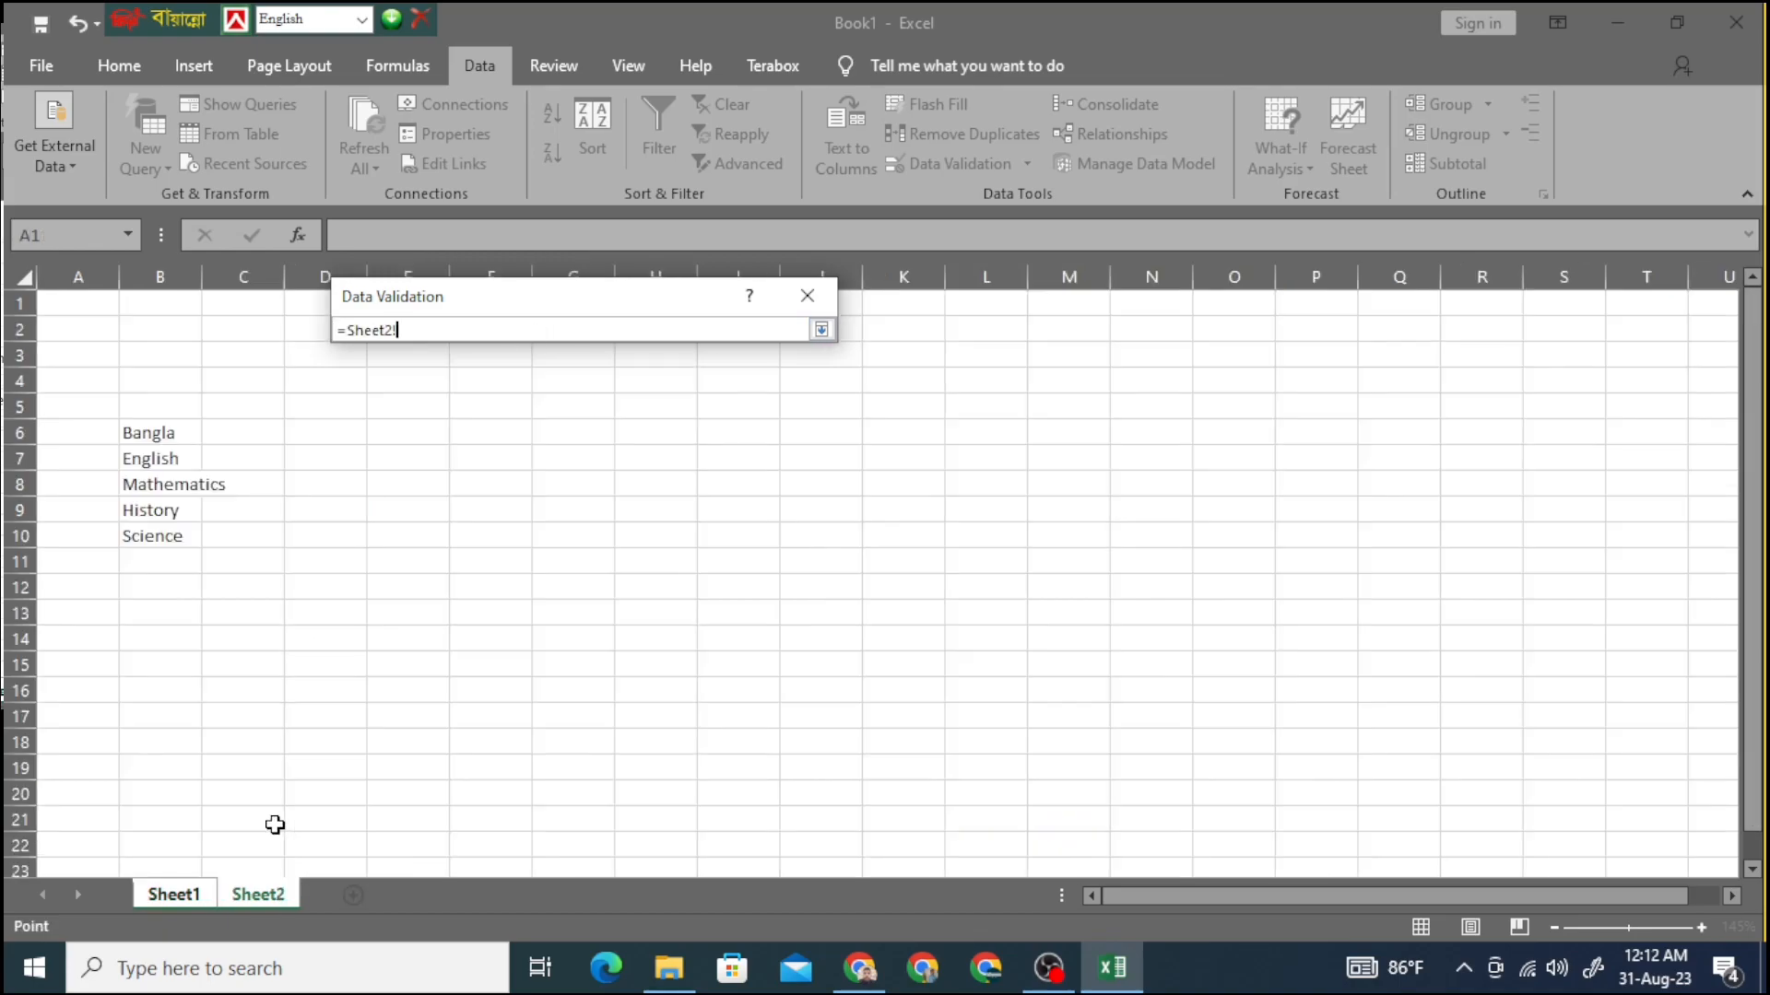
drag(144, 430, 142, 535)
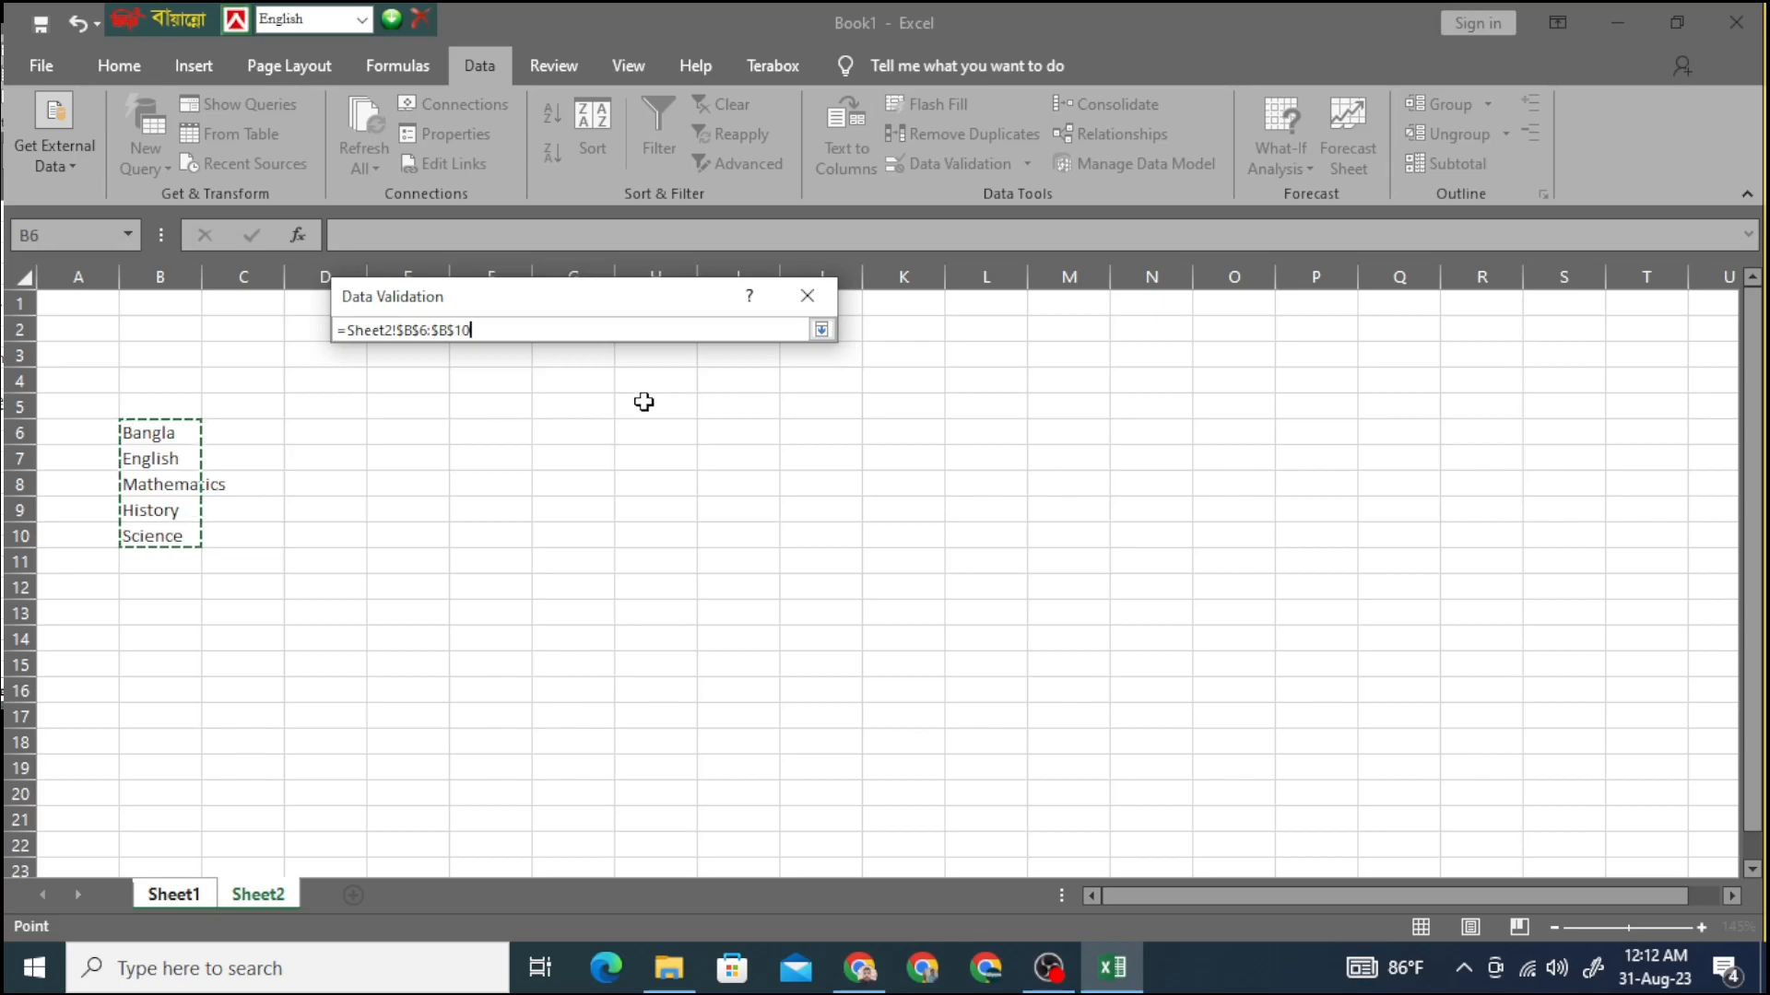
click(820, 329)
click(679, 660)
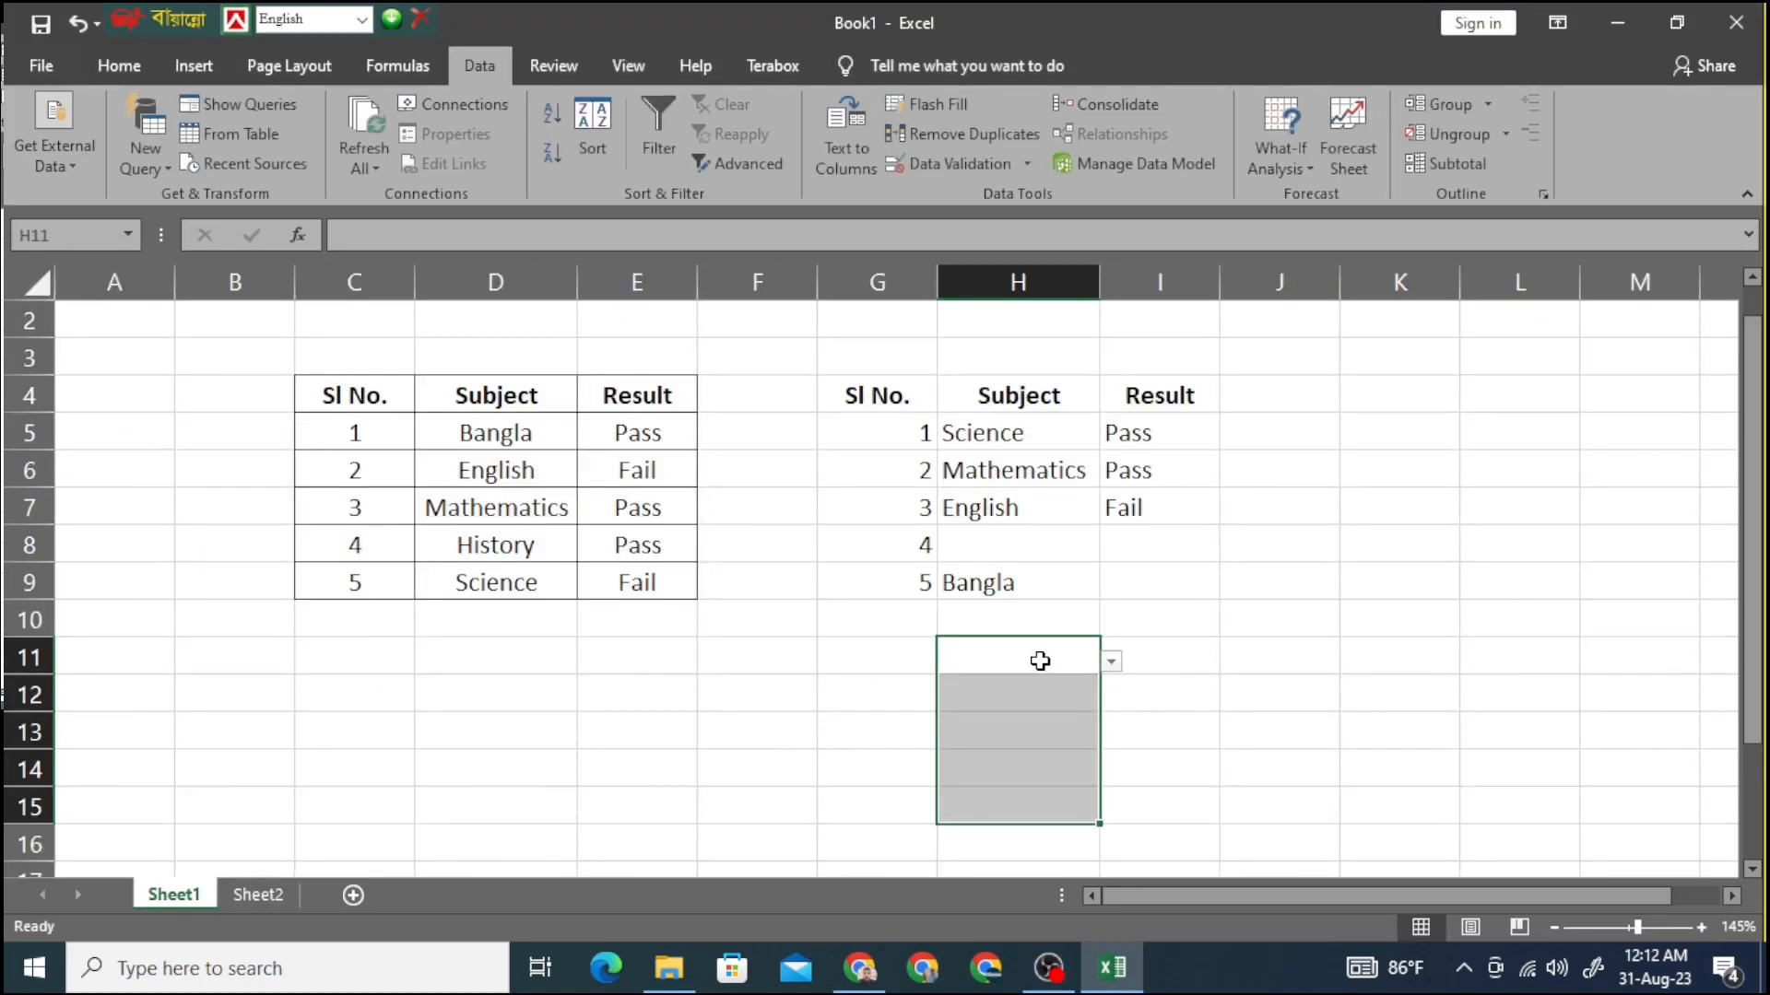
- Choose Mathematics in H11 and History in H12 from the drop-down lists sourced from Sheet2
click(1042, 660)
click(1047, 697)
click(1043, 726)
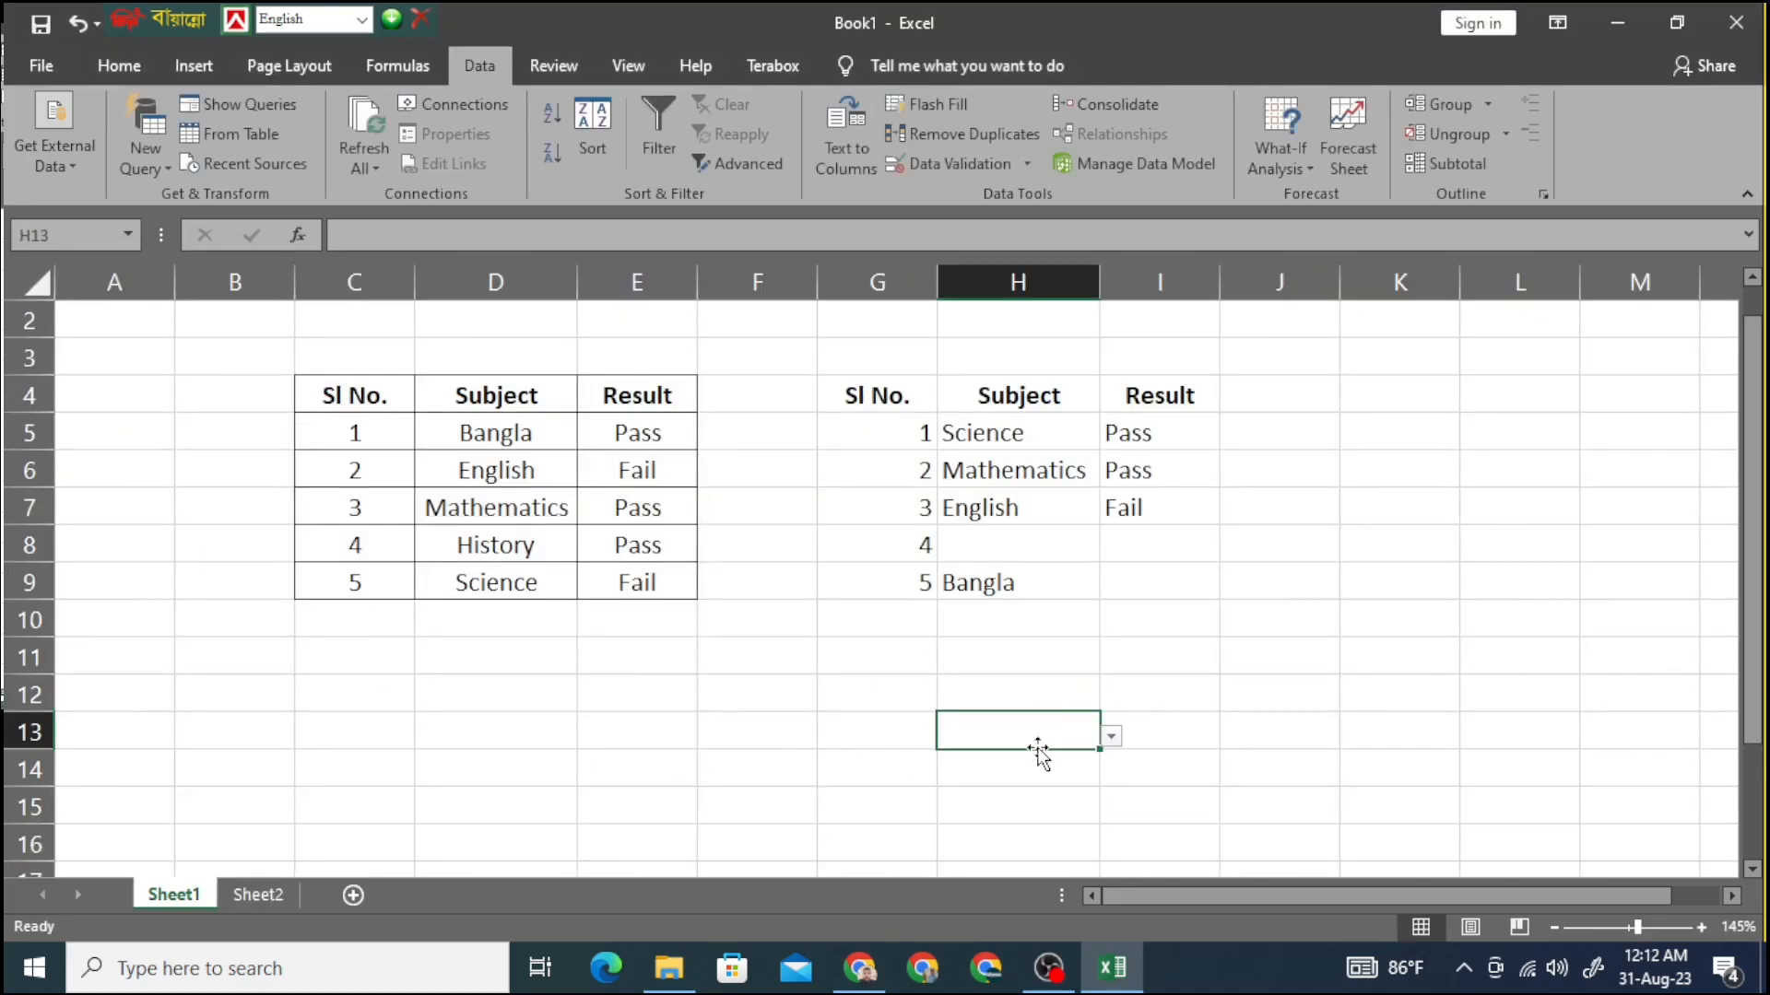
click(1015, 666)
click(1110, 664)
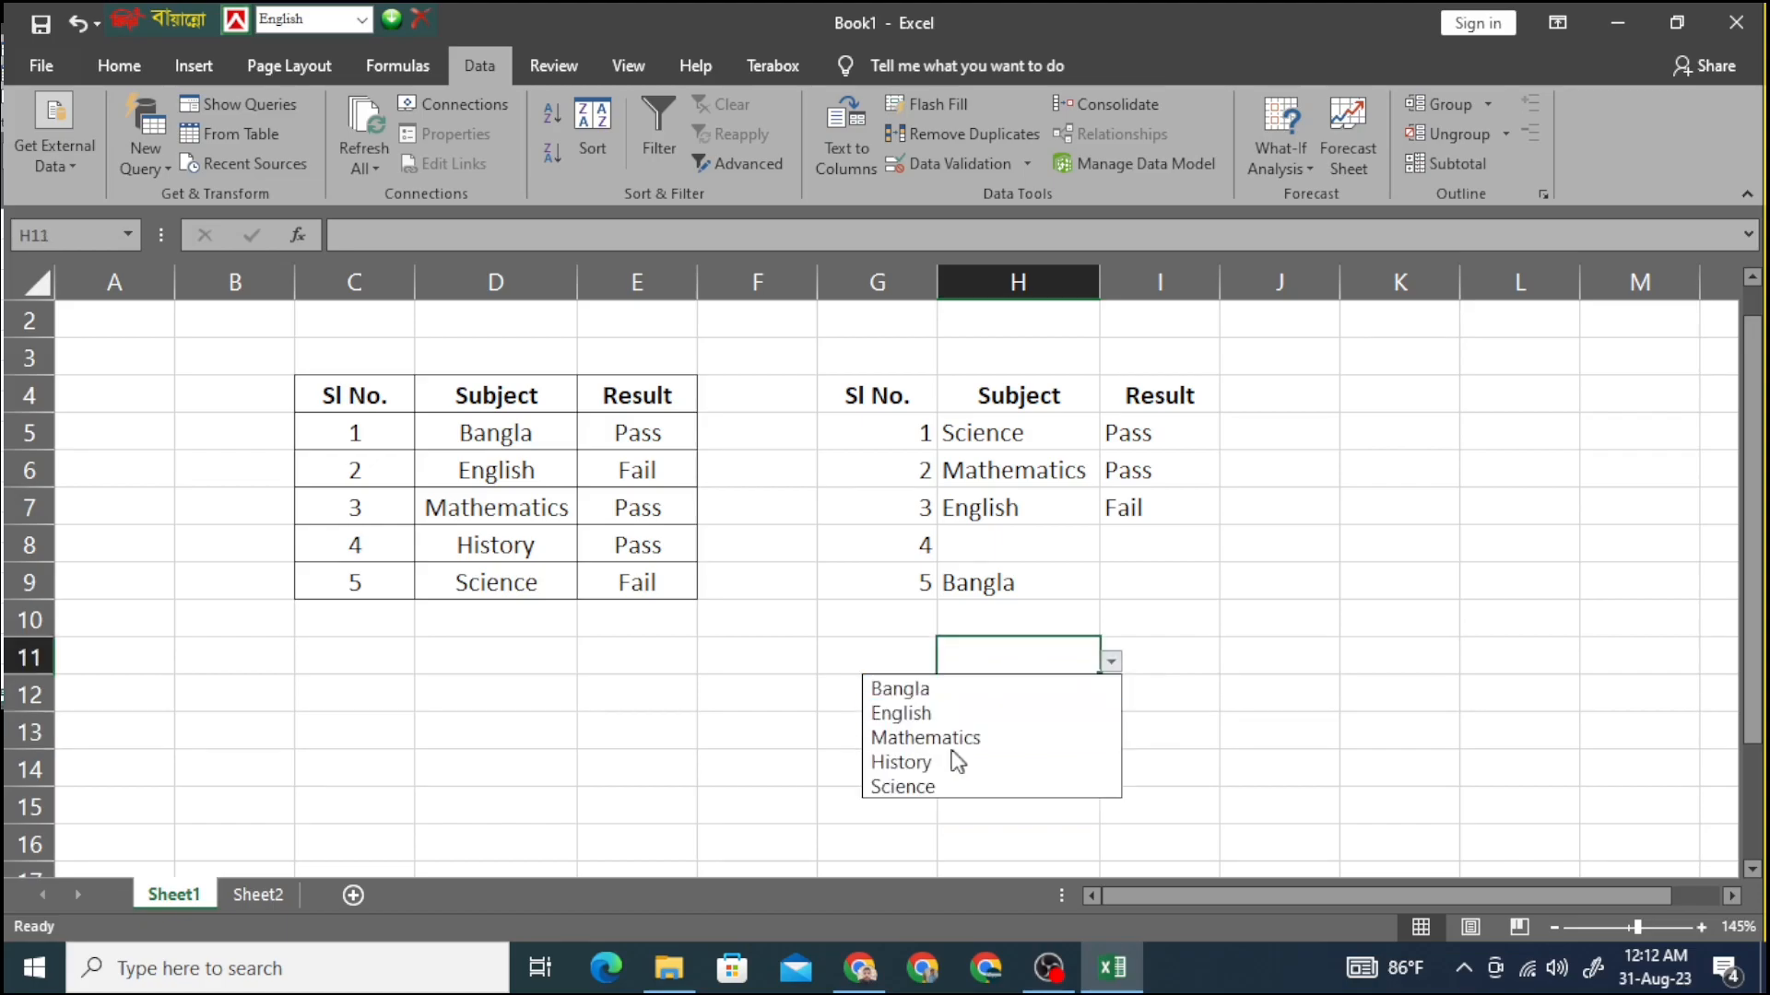
click(957, 739)
click(1020, 704)
click(1112, 700)
click(926, 798)
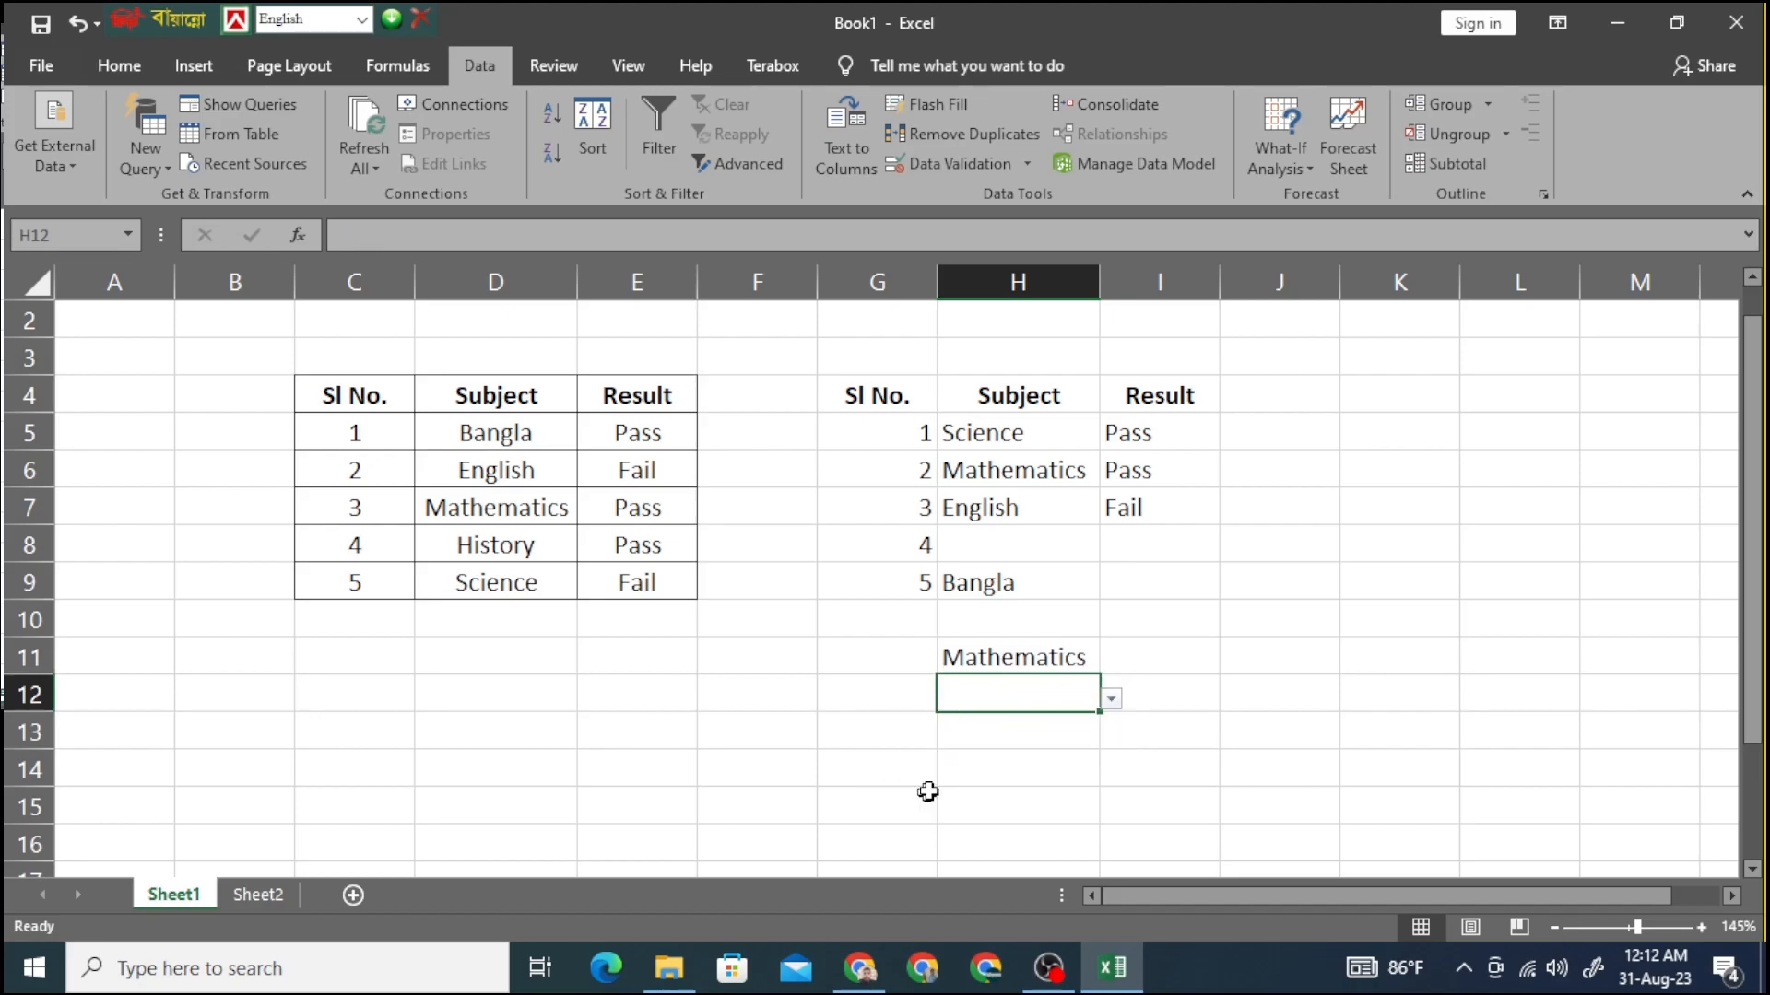
click(1126, 754)
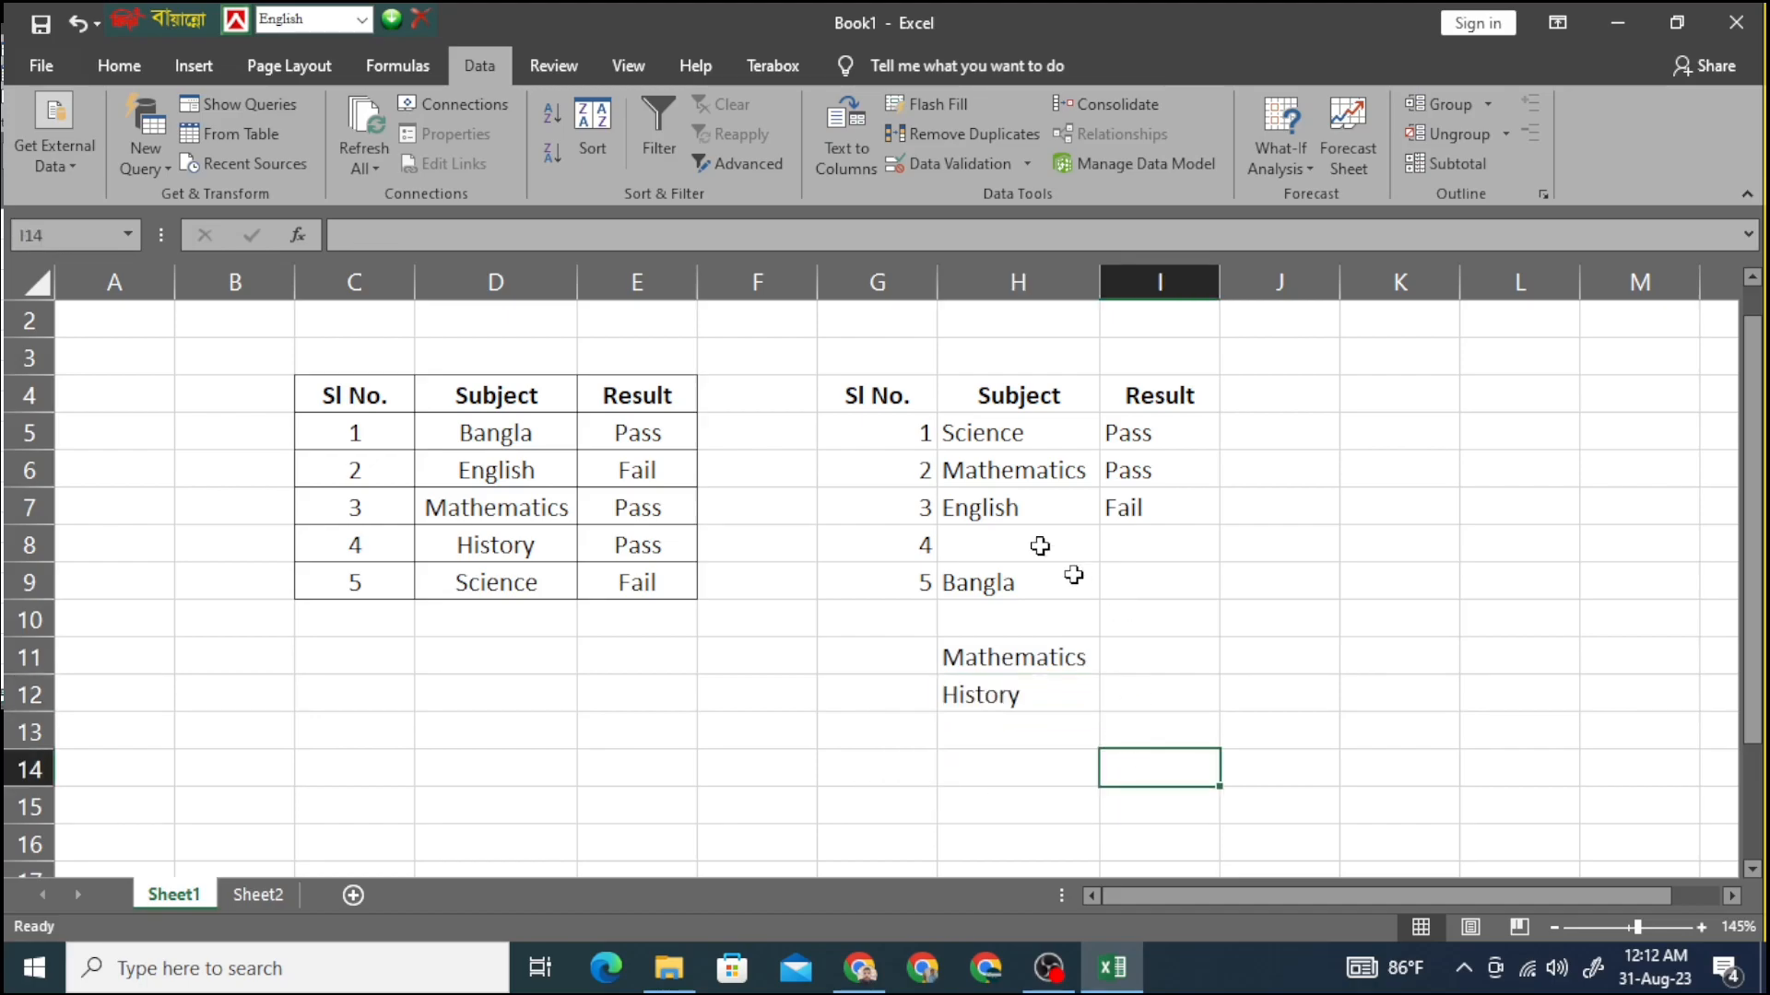